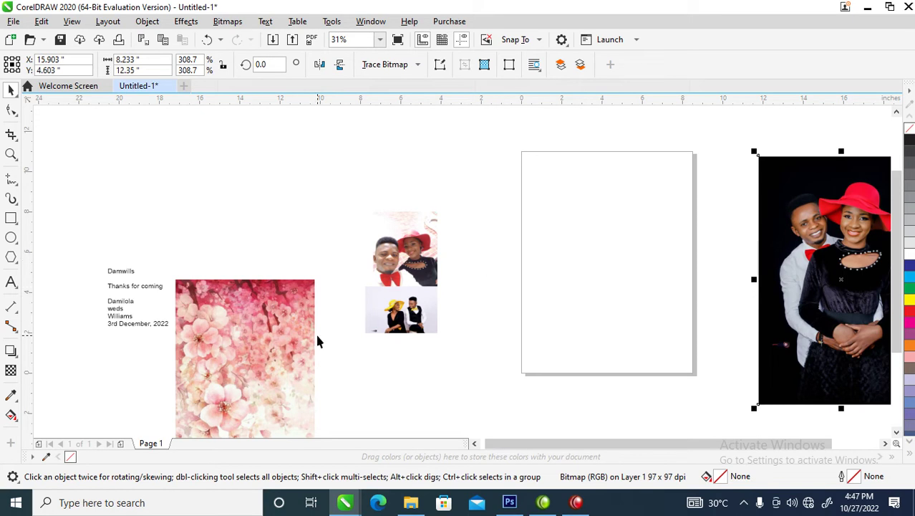
# Shift the black-background couple photo away from the page, import Untitled-1.psd from the Desktop, and place the couple cutout near the flower image.
pyautogui.moveTo(833, 267); pyautogui.dragTo(849, 308)
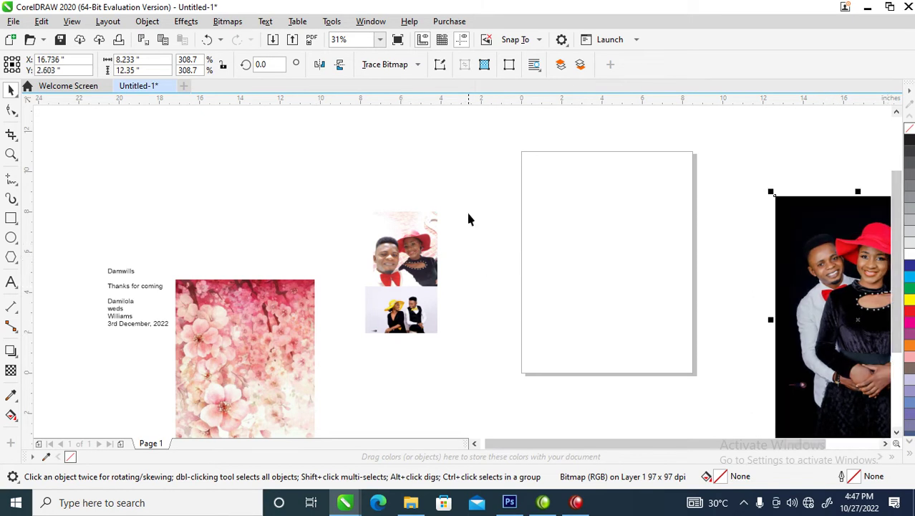
pyautogui.rightClick(437, 127)
pyautogui.click(473, 203)
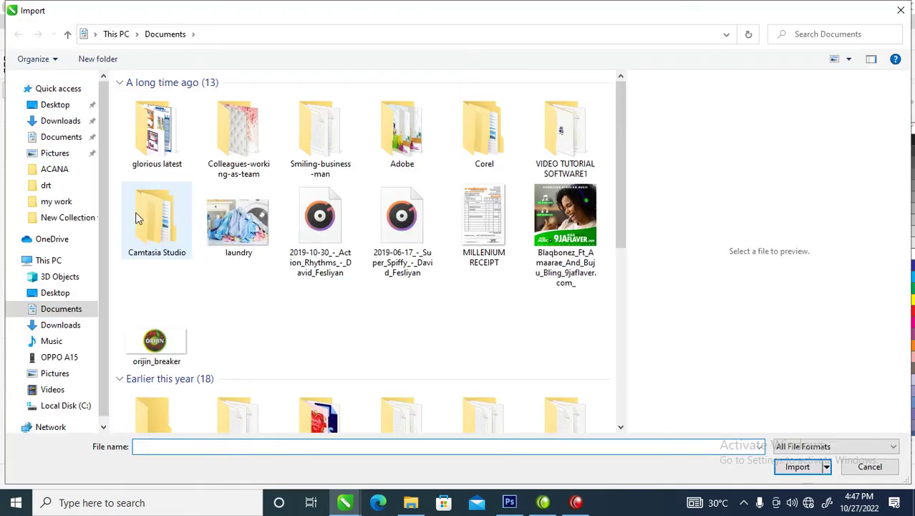
pyautogui.click(57, 105)
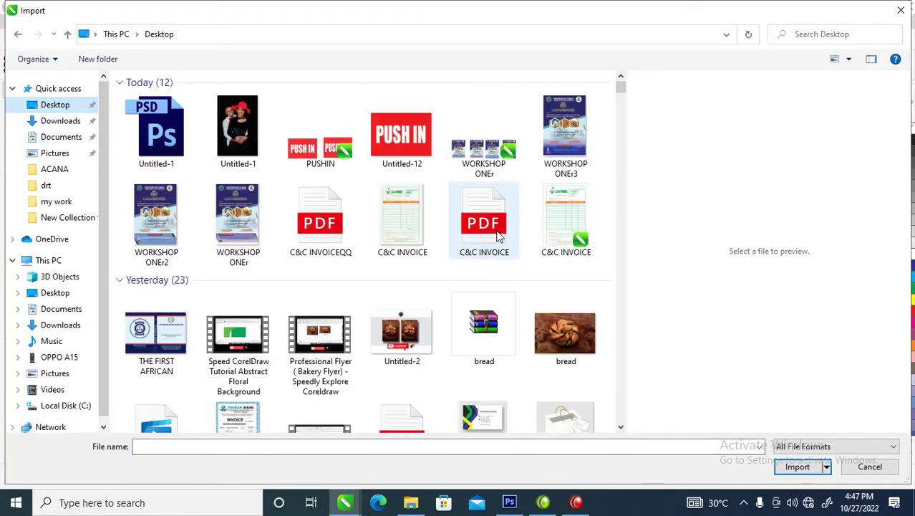
pyautogui.doubleClick(181, 129)
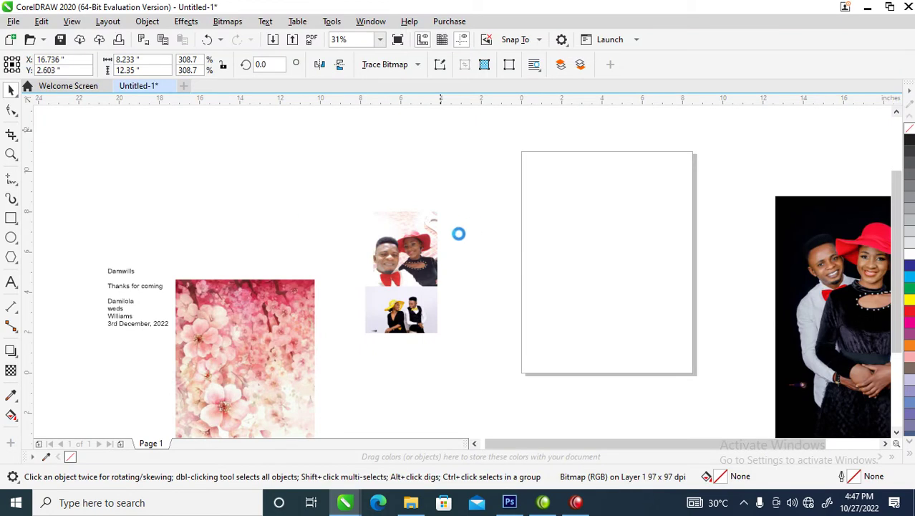
pyautogui.press('space')
pyautogui.moveTo(413, 224); pyautogui.dragTo(272, 262)
pyautogui.click(450, 188)
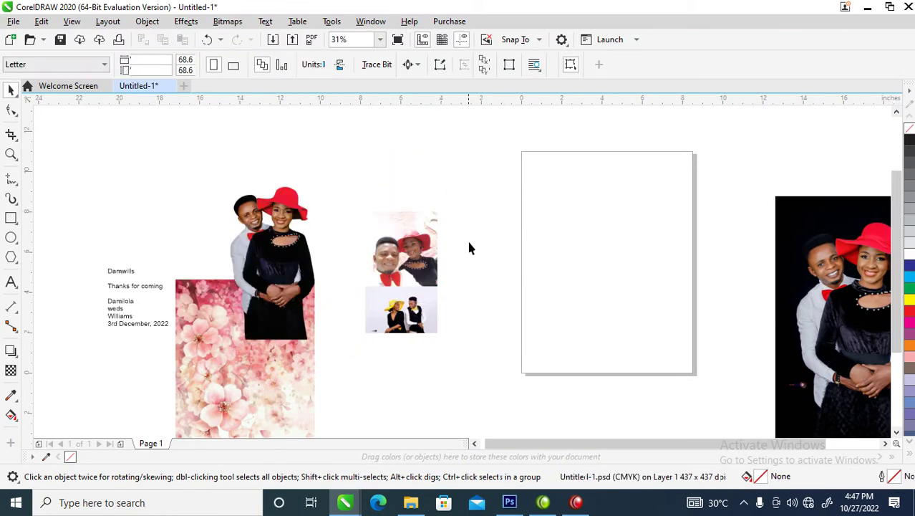
# Switch the page to landscape, set the couple cutout aside, and place the flower image on the page, scaled to about 4.37 × 8.18 in.
pyautogui.click(235, 65)
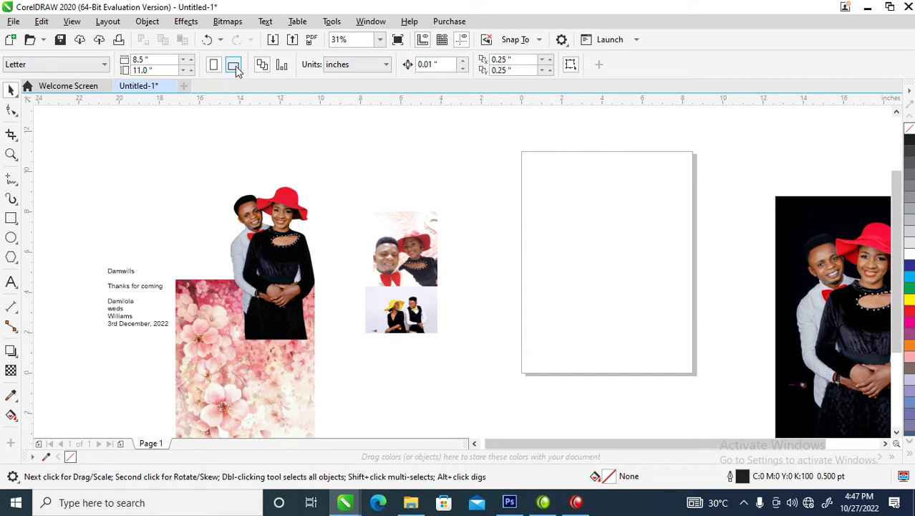
pyautogui.moveTo(287, 255); pyautogui.dragTo(406, 276)
pyautogui.moveTo(290, 326); pyautogui.dragTo(582, 187)
pyautogui.moveTo(652, 149); pyautogui.dragTo(638, 198)
pyautogui.press('z')
pyautogui.moveTo(438, 149); pyautogui.dragTo(766, 418)
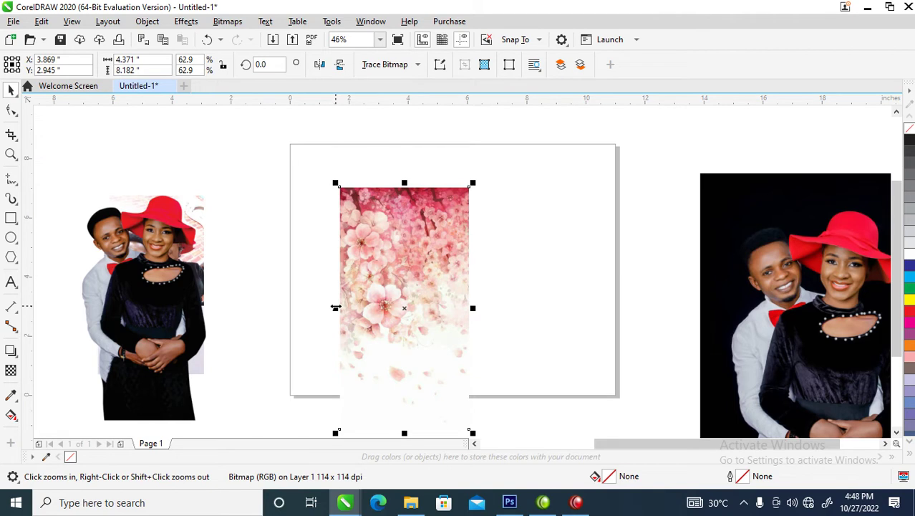
# Create a horizontally mirrored copy of the flower image overlapping the original's right part, and fade the copy across the seam with linear transparency.
pyautogui.moveTo(336, 308); pyautogui.dragTo(533, 317)
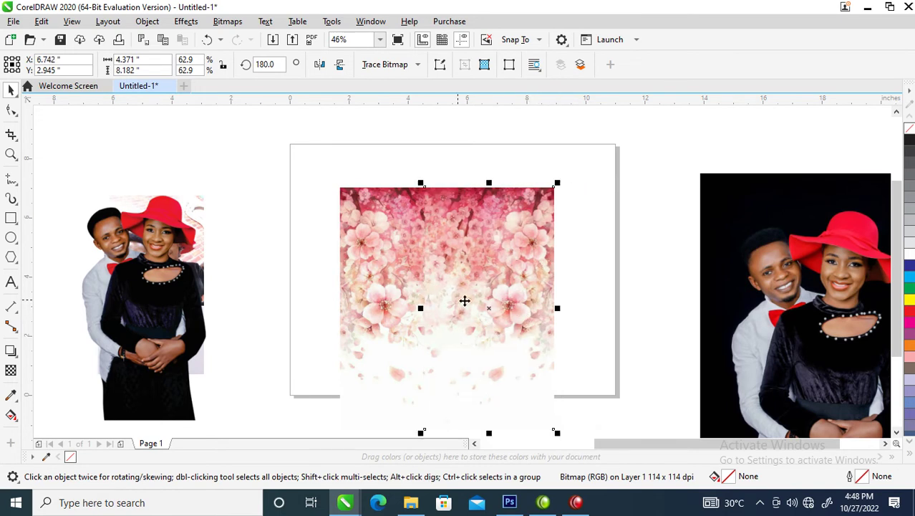
pyautogui.click(10, 370)
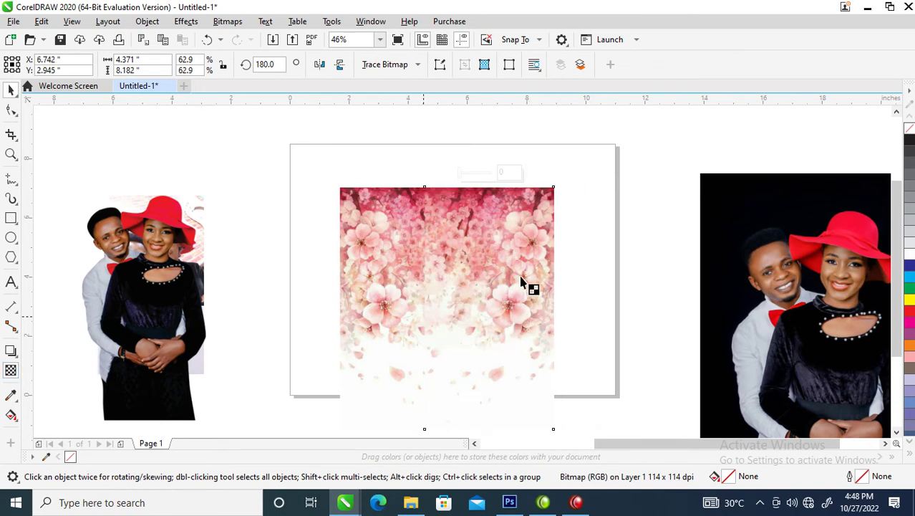
pyautogui.moveTo(460, 308); pyautogui.dragTo(429, 308)
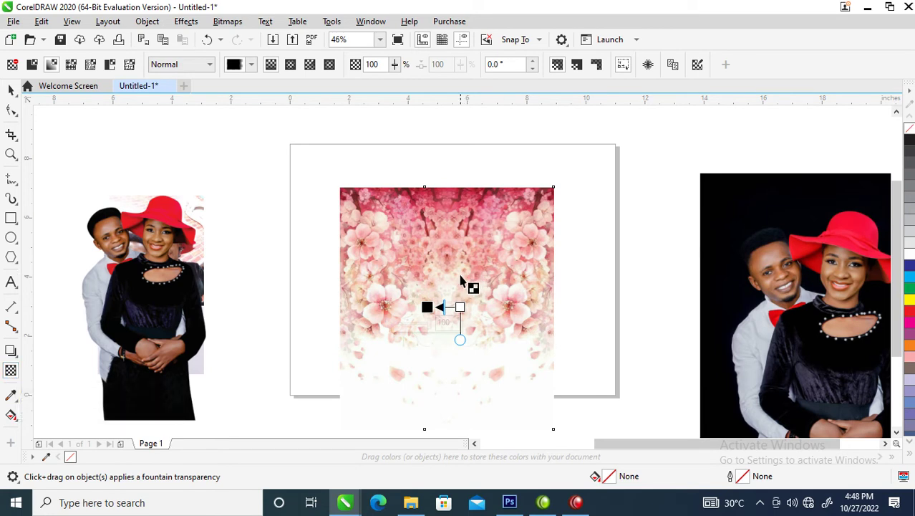
# Convert both flower images into a single 300 dpi CMYK bitmap with a transparent background.
pyautogui.click(11, 89)
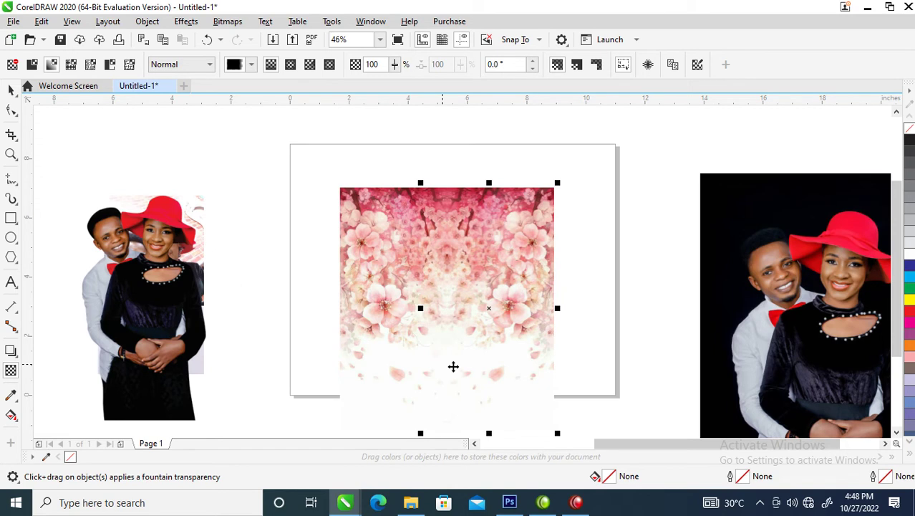
pyautogui.keyDown('shift'); pyautogui.click(380, 285); pyautogui.keyUp('shift')
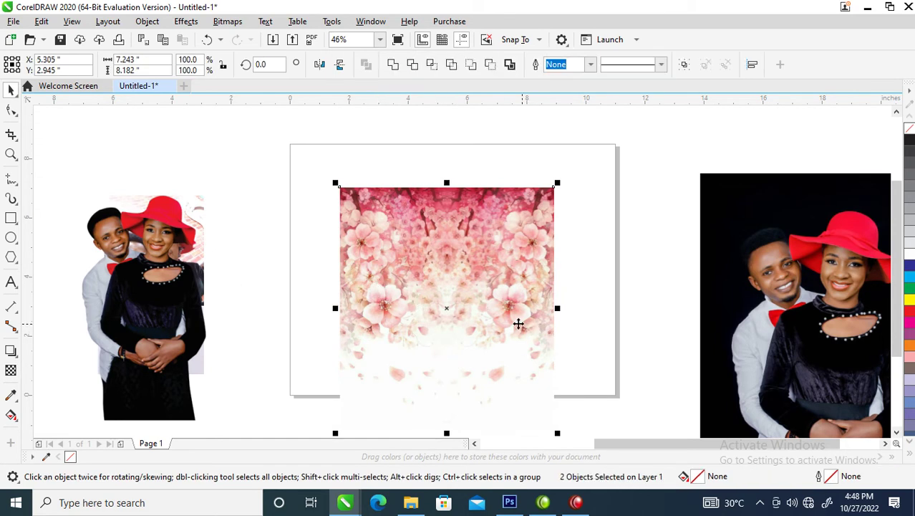
pyautogui.click(225, 22)
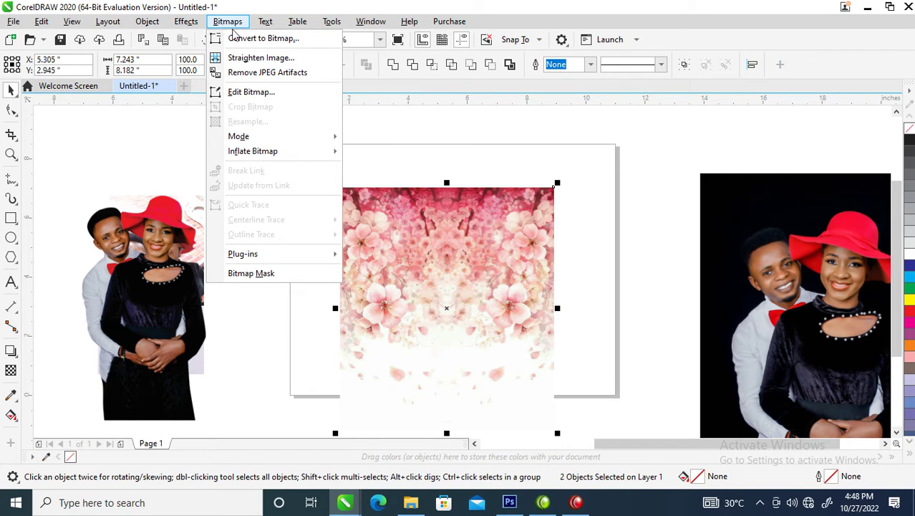
pyautogui.click(251, 39)
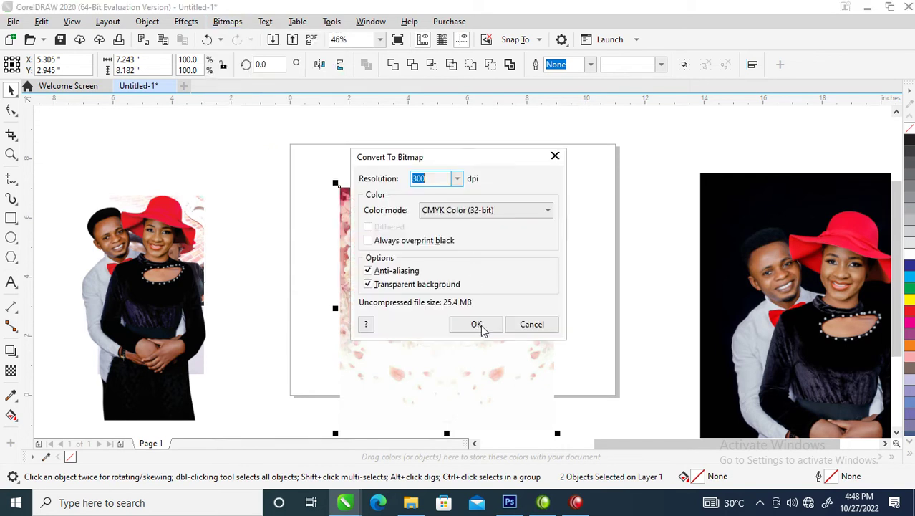
pyautogui.click(478, 325)
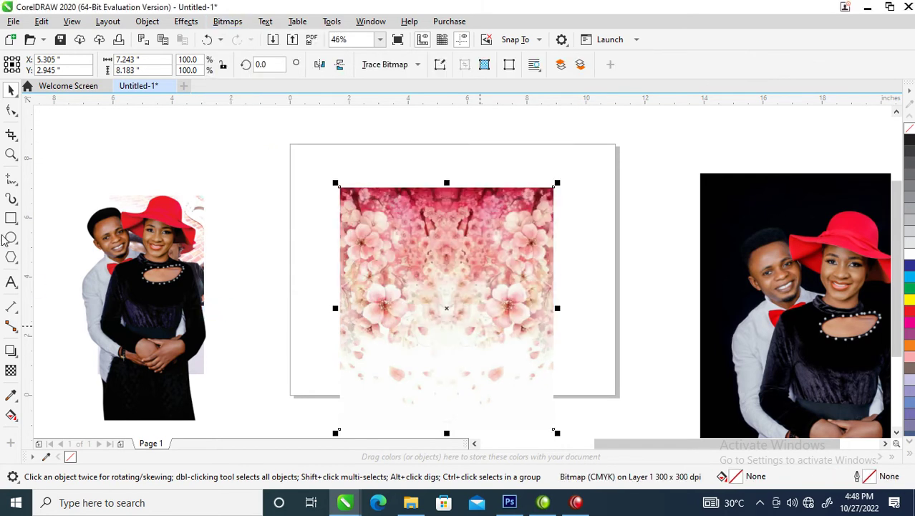
# Draw a rectangle about 8.7 × 4.4 in, fill it with dark red sampled from the flower image's upper edge, and lay it over the image's upper part.
pyautogui.press('F6')
pyautogui.moveTo(469, 129); pyautogui.dragTo(729, 263)
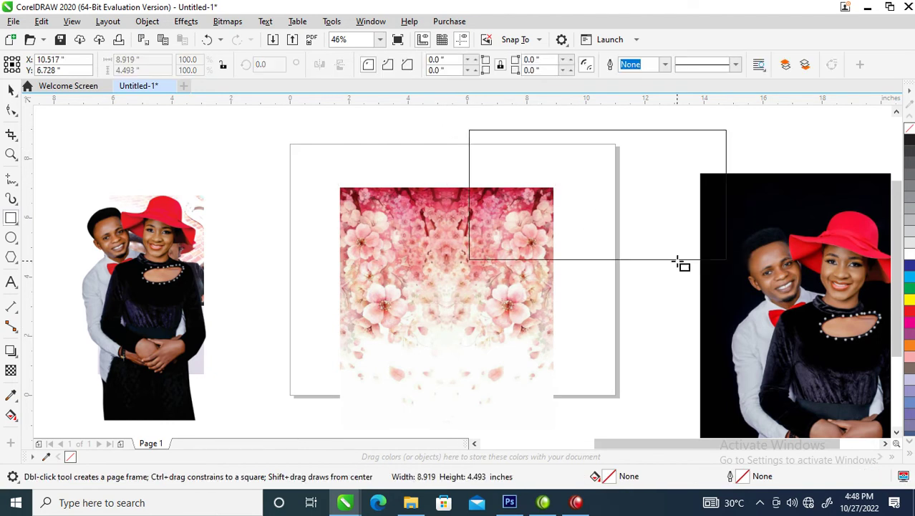
pyautogui.click(12, 396)
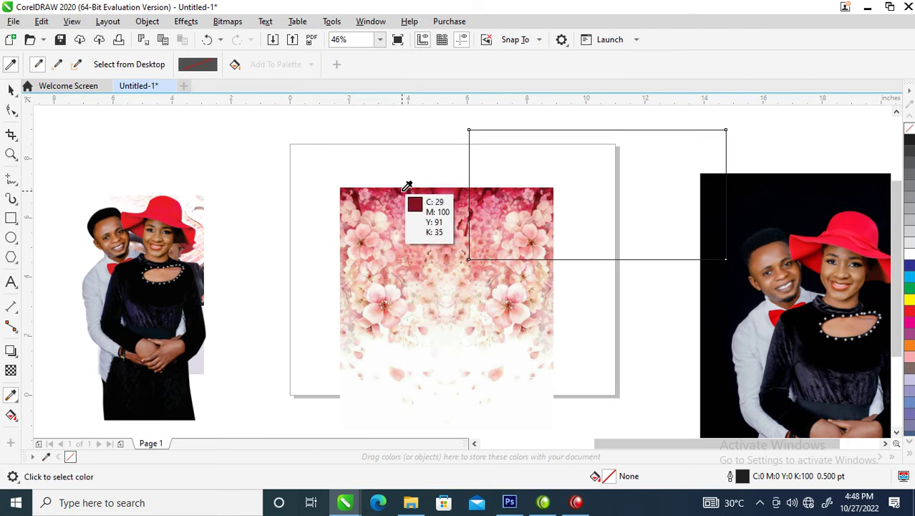
pyautogui.click(407, 186)
pyautogui.click(524, 160)
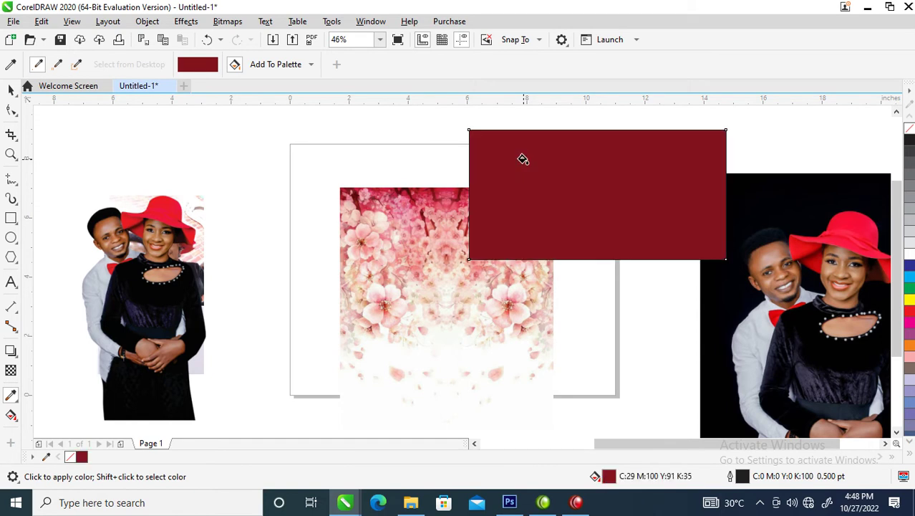
pyautogui.press('space')
pyautogui.moveTo(628, 222); pyautogui.dragTo(479, 199)
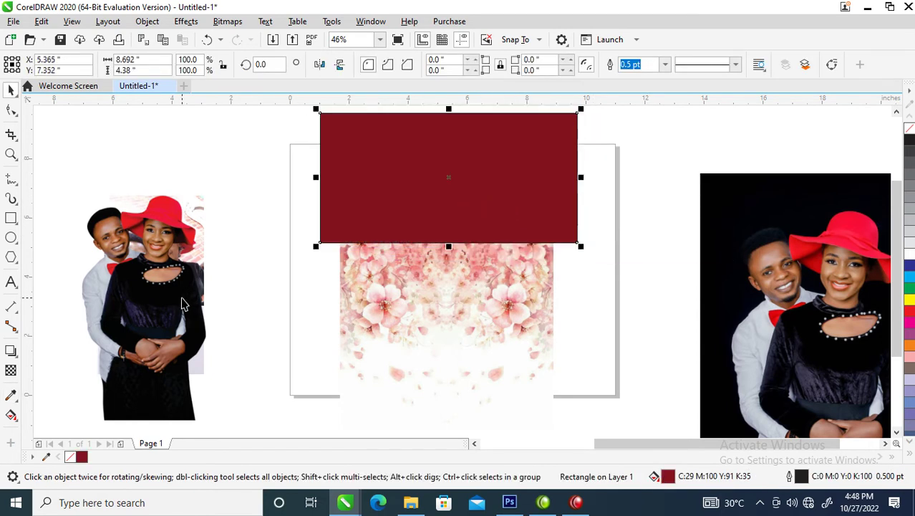
# Fade the dark red rectangle's lower edge with a linear transparency at -90° and shift the rectangle slightly upward.
pyautogui.click(12, 371)
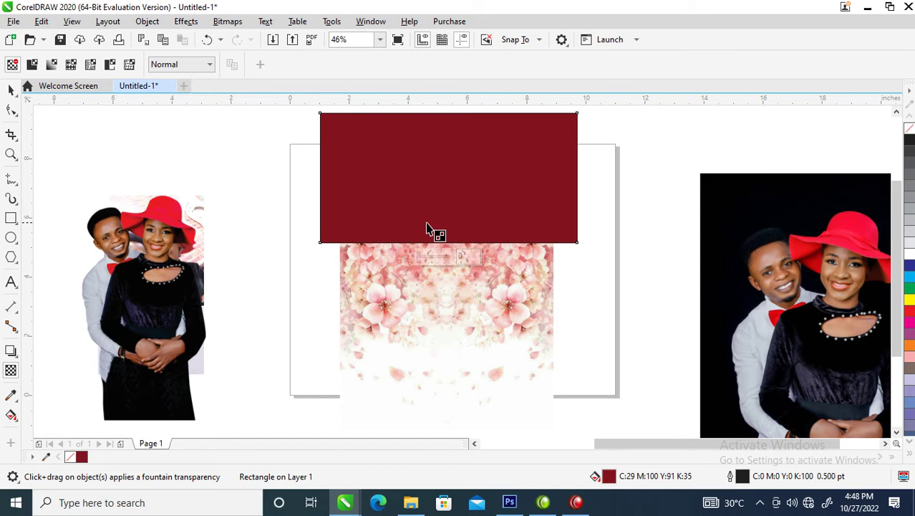
pyautogui.moveTo(446, 196); pyautogui.dragTo(445, 237)
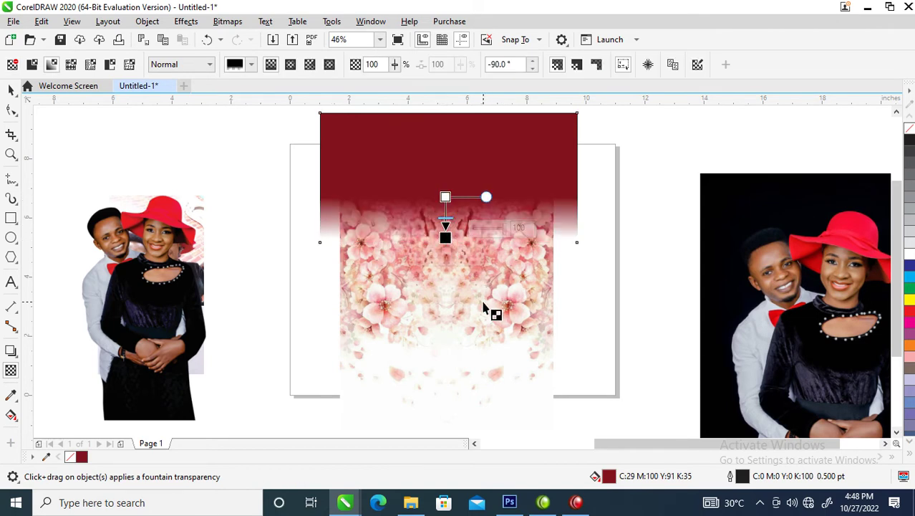
pyautogui.press('space')
pyautogui.moveTo(501, 180); pyautogui.dragTo(500, 170)
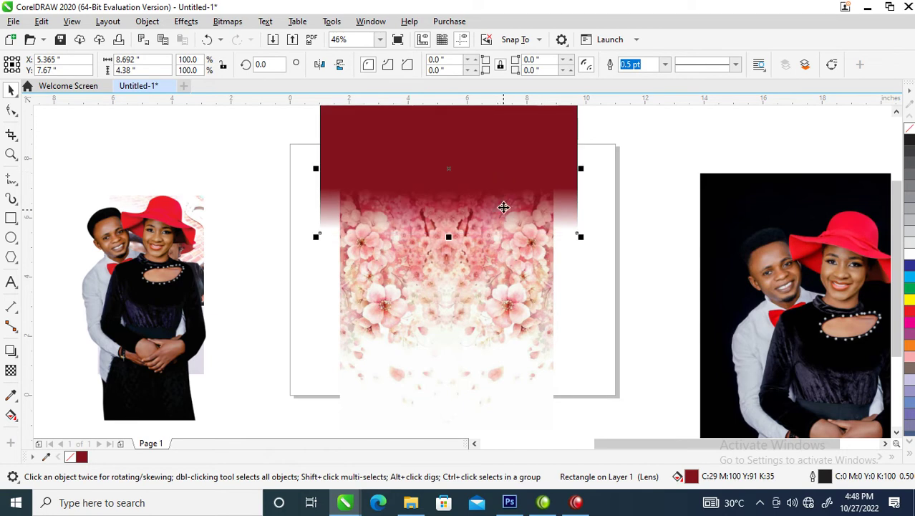
# Move the red rectangle and flower image down together, convert them to one 300 dpi CMYK bitmap, and shift it toward the page's lower left.
pyautogui.keyDown('shift'); pyautogui.click(527, 187); pyautogui.keyUp('shift')
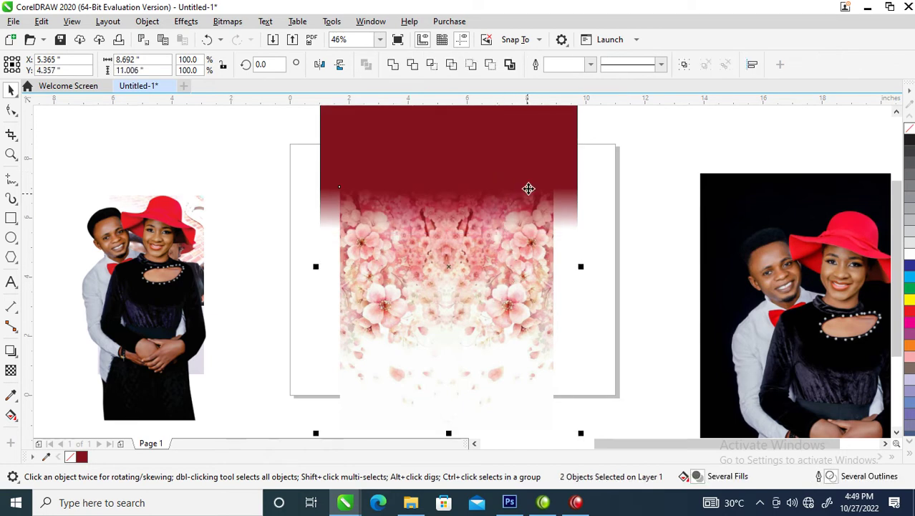
pyautogui.moveTo(527, 170); pyautogui.dragTo(531, 252)
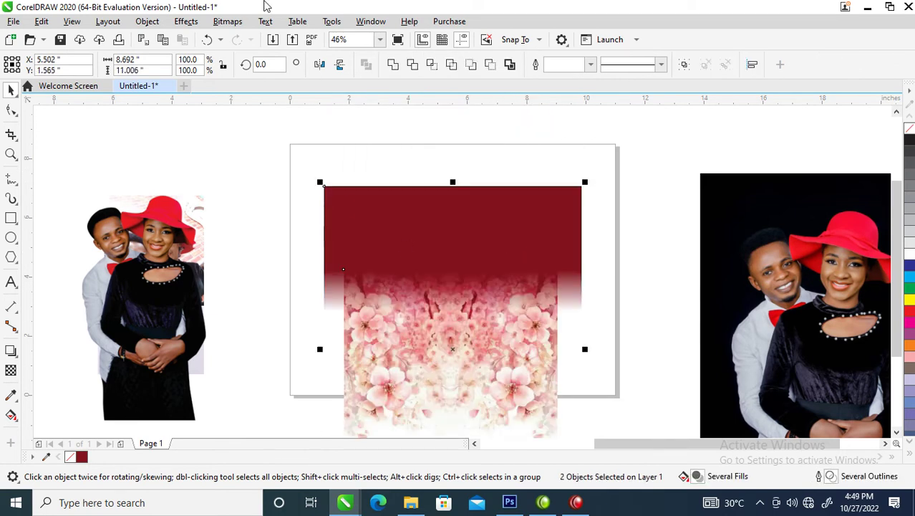
pyautogui.click(227, 21)
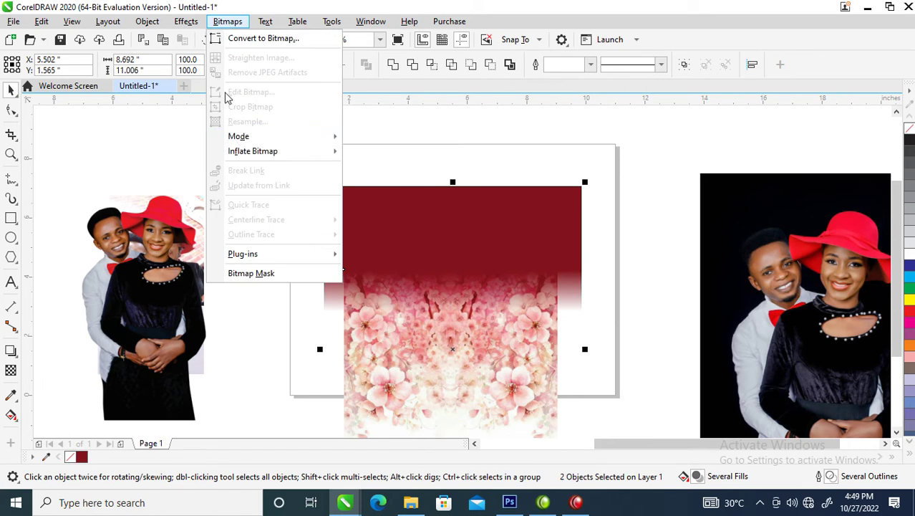
pyautogui.click(254, 40)
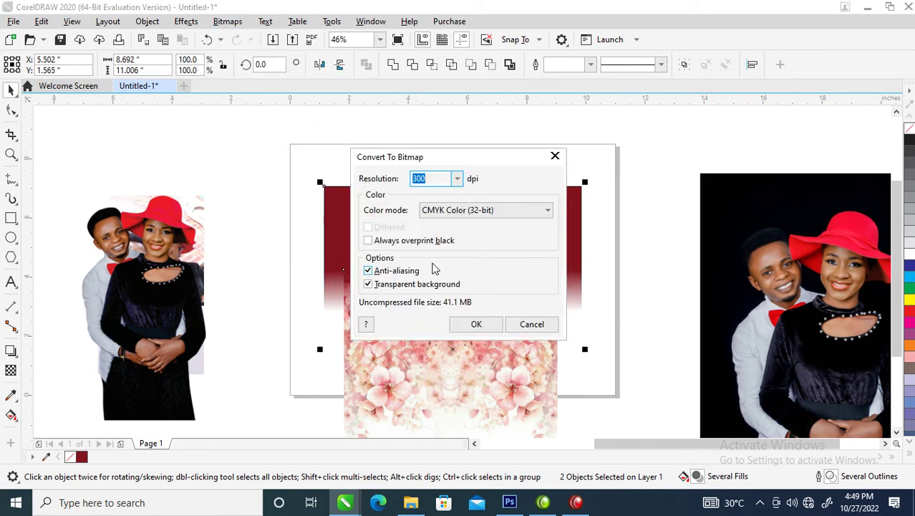
pyautogui.click(478, 325)
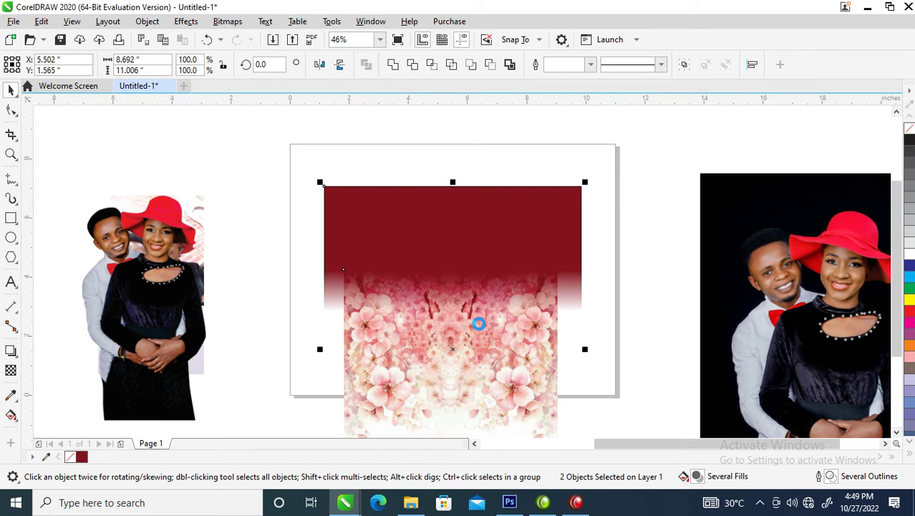
pyautogui.moveTo(521, 218); pyautogui.dragTo(482, 245)
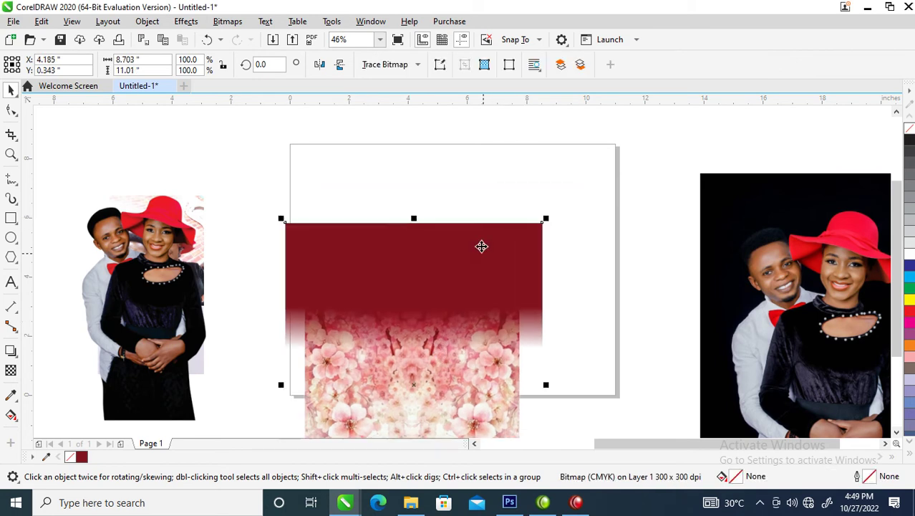
# Create a page-sized rectangle and PowerClip the dark red flower bitmap inside it.
pyautogui.click(367, 139)
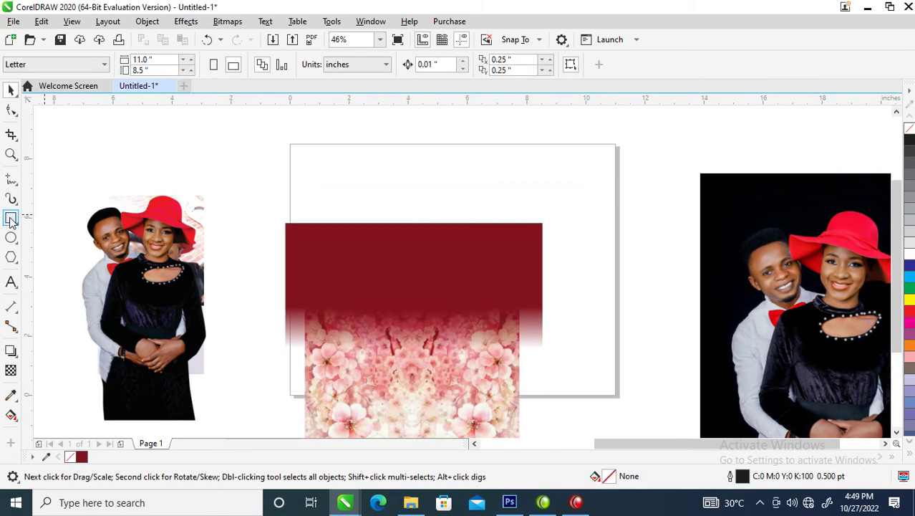
pyautogui.doubleClick(11, 219)
pyautogui.press('space')
pyautogui.moveTo(468, 303); pyautogui.dragTo(527, 179)
pyautogui.press('Escape')
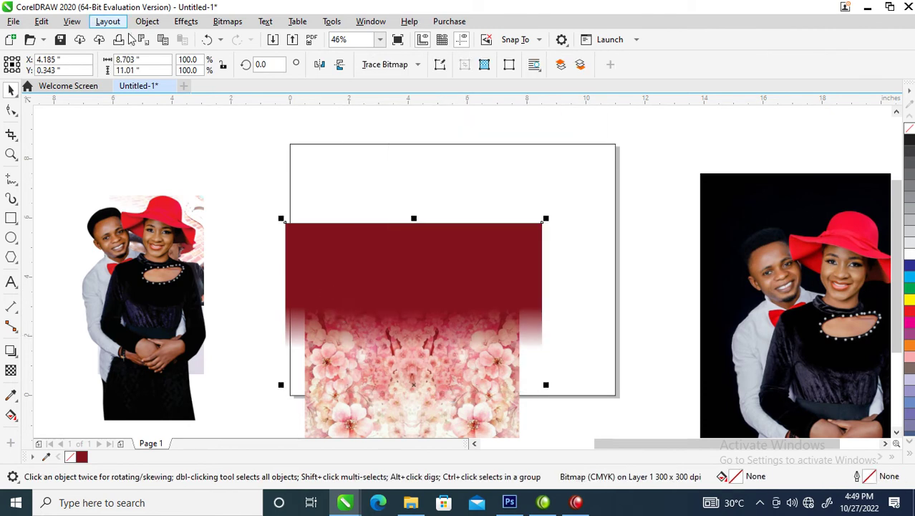
pyautogui.click(147, 21)
pyautogui.moveTo(260, 46)
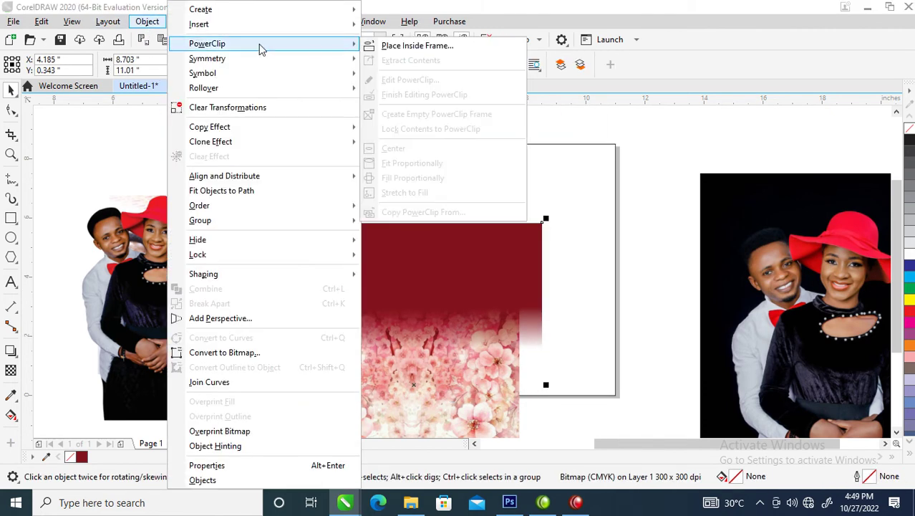
pyautogui.click(433, 47)
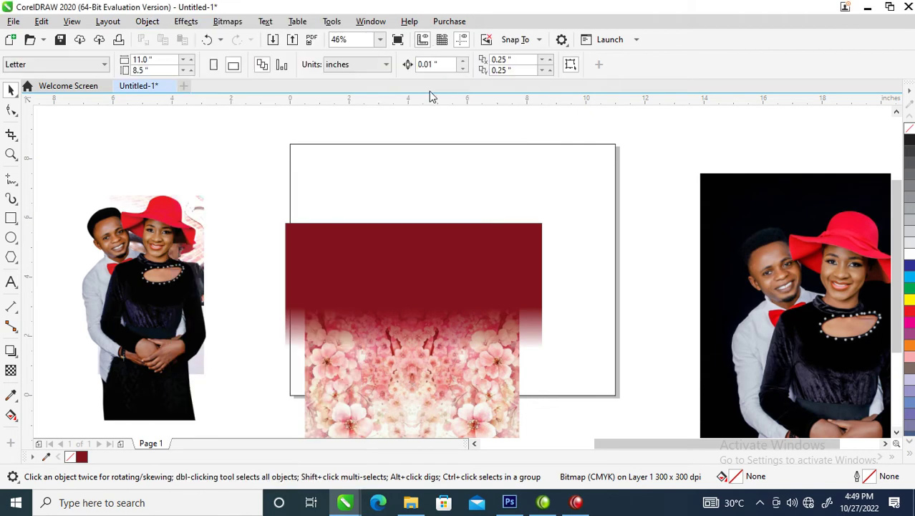
pyautogui.click(422, 171)
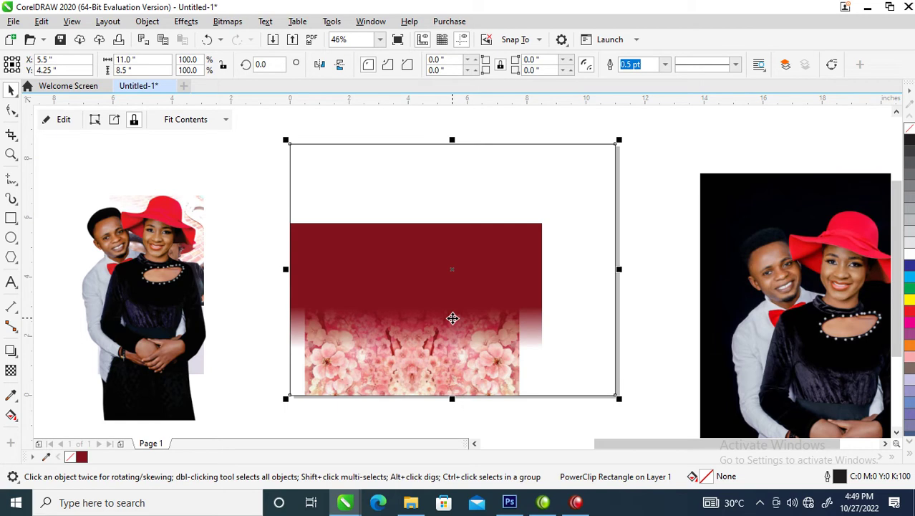
# Enlarge the flower bitmap inside the PowerClip to about 14 × 17.7 in and reposition it until it fills the whole page.
pyautogui.click(445, 272)
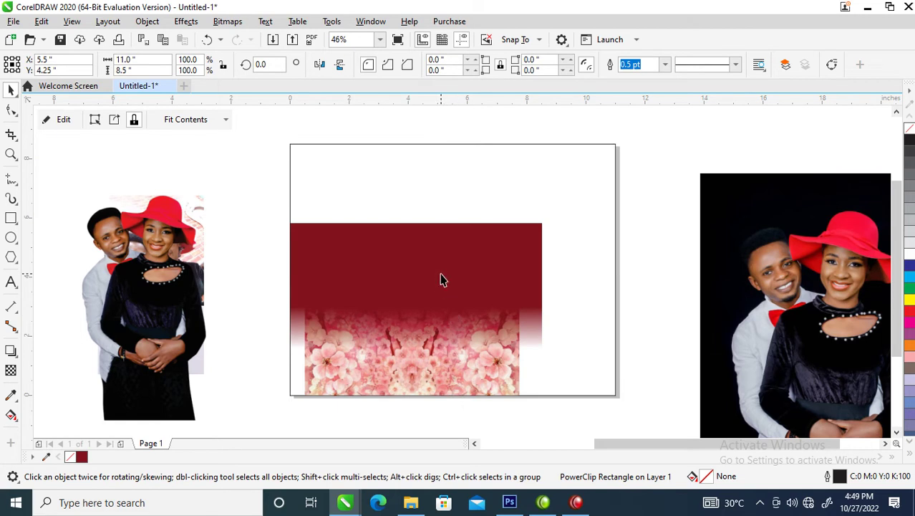
pyautogui.moveTo(551, 215); pyautogui.dragTo(724, 106)
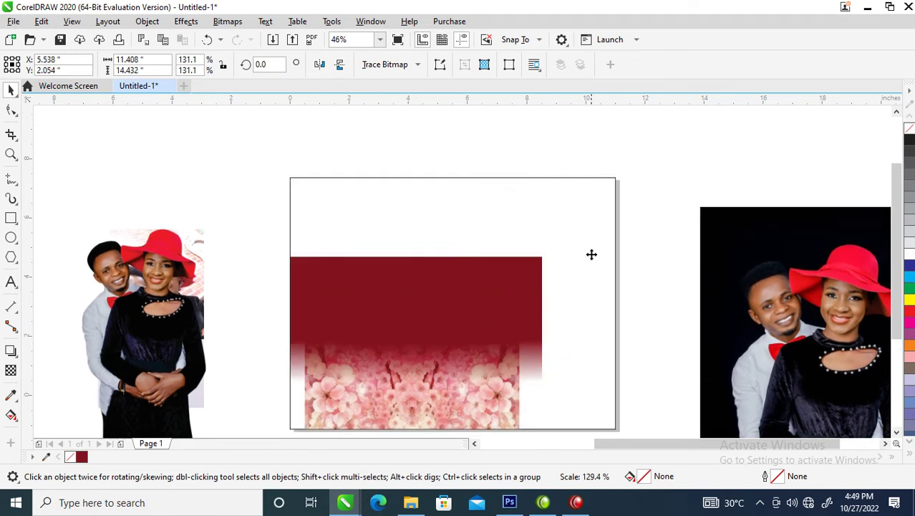
pyautogui.moveTo(541, 254); pyautogui.dragTo(478, 312)
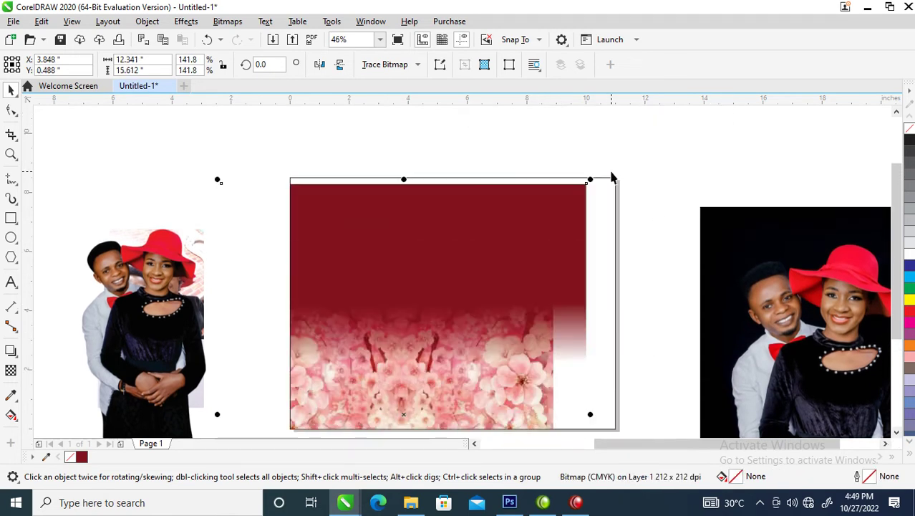
pyautogui.moveTo(592, 178); pyautogui.dragTo(709, 142)
pyautogui.moveTo(506, 303); pyautogui.dragTo(540, 287)
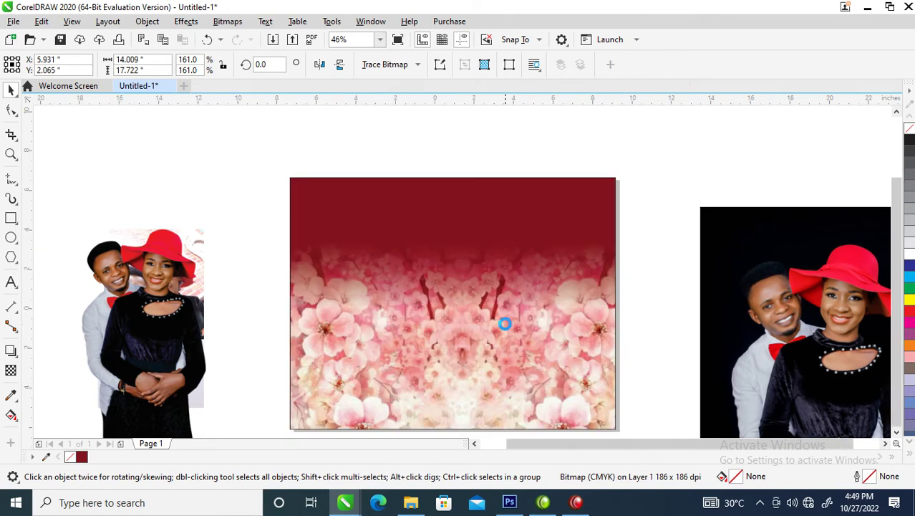
pyautogui.scroll(-1, 506, 324)
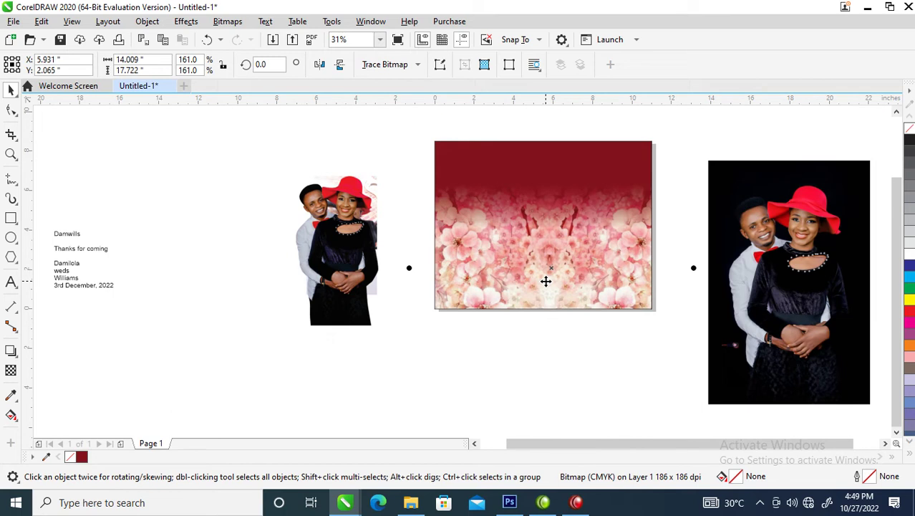
pyautogui.hotkey('ctrl', 't')
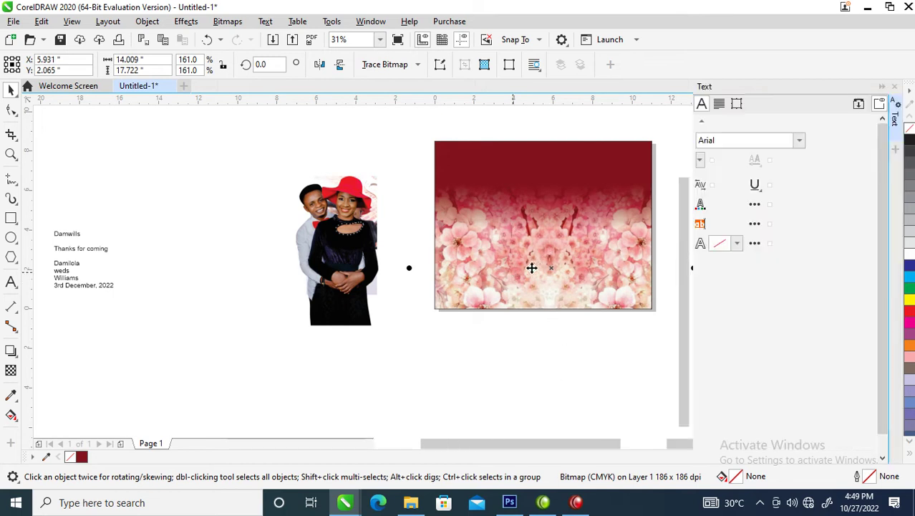
pyautogui.click(531, 268)
pyautogui.click(896, 87)
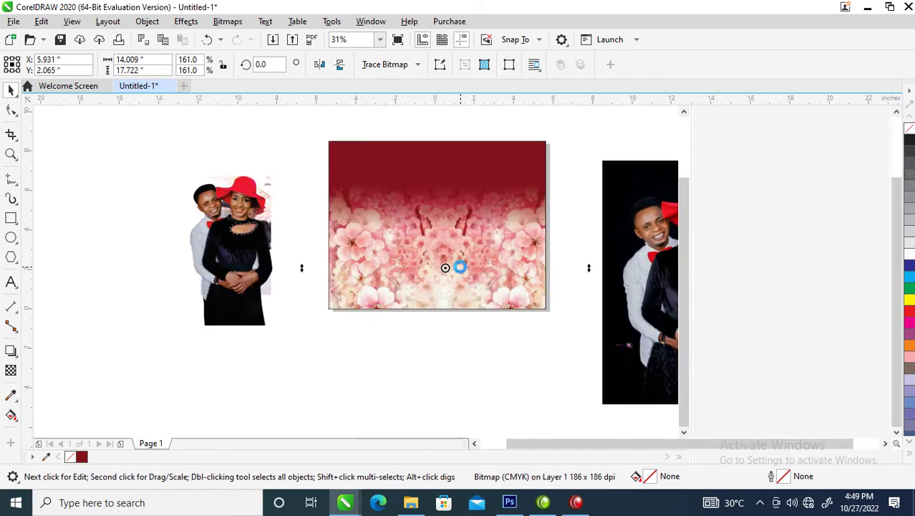
# Compress the clipped background bitmap vertically to a height of about 14.1 in, showing both the dark red band and the flowers.
pyautogui.click(10, 109)
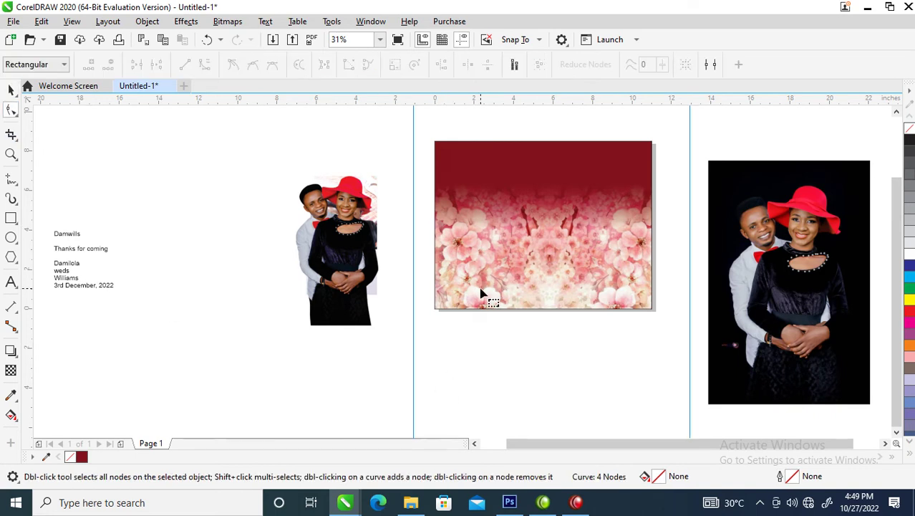
pyautogui.scroll(-2, 513, 247)
pyautogui.press('space')
pyautogui.moveTo(532, 167); pyautogui.dragTo(539, 185)
pyautogui.moveTo(537, 235); pyautogui.dragTo(539, 227)
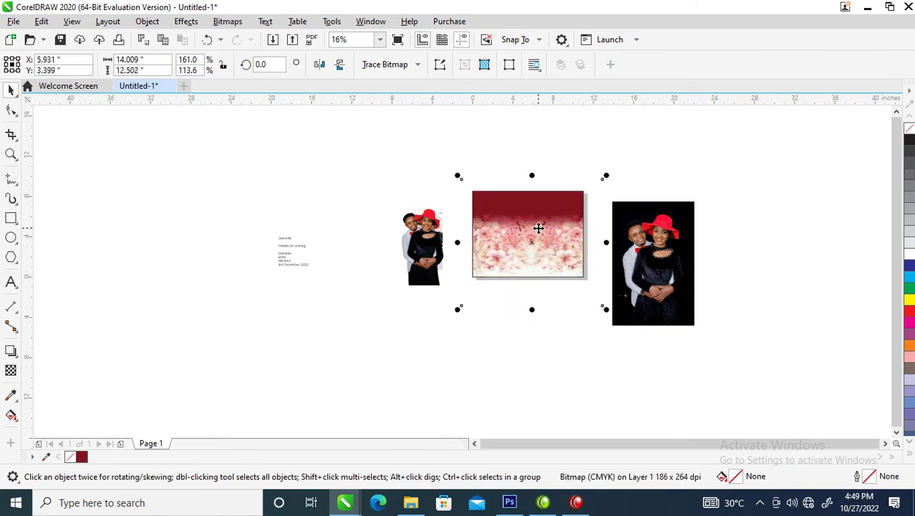
pyautogui.press('z')
pyautogui.moveTo(412, 158); pyautogui.dragTo(688, 367)
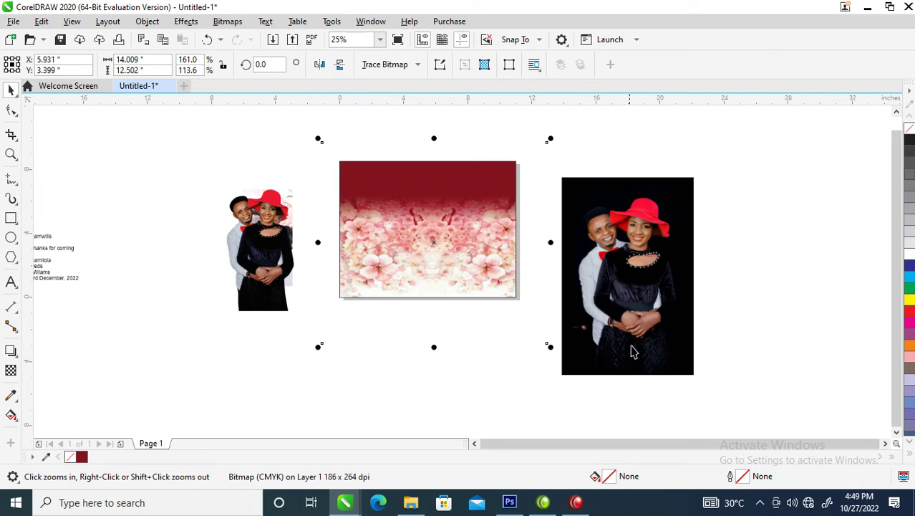
pyautogui.moveTo(435, 348); pyautogui.dragTo(437, 372)
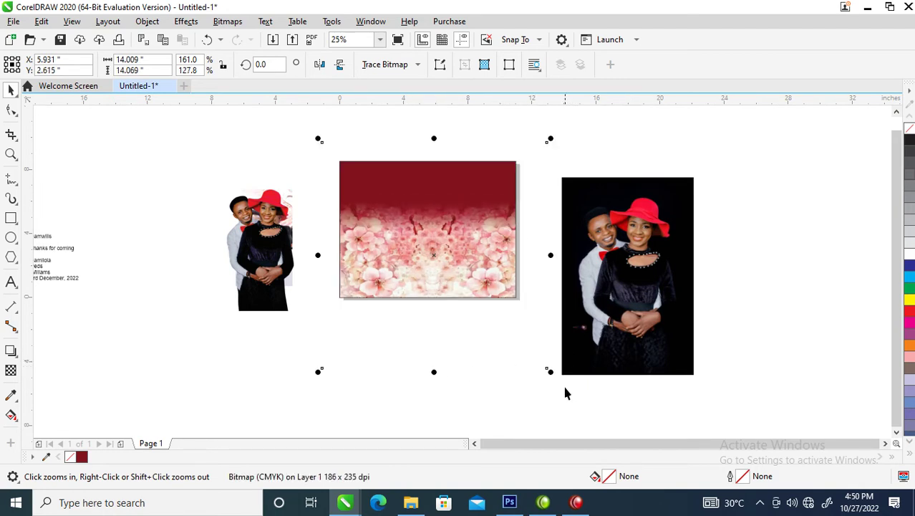
# Move the couple cutout onto the left half of the page, over the flower background.
pyautogui.press('space')
pyautogui.moveTo(274, 244); pyautogui.dragTo(419, 252)
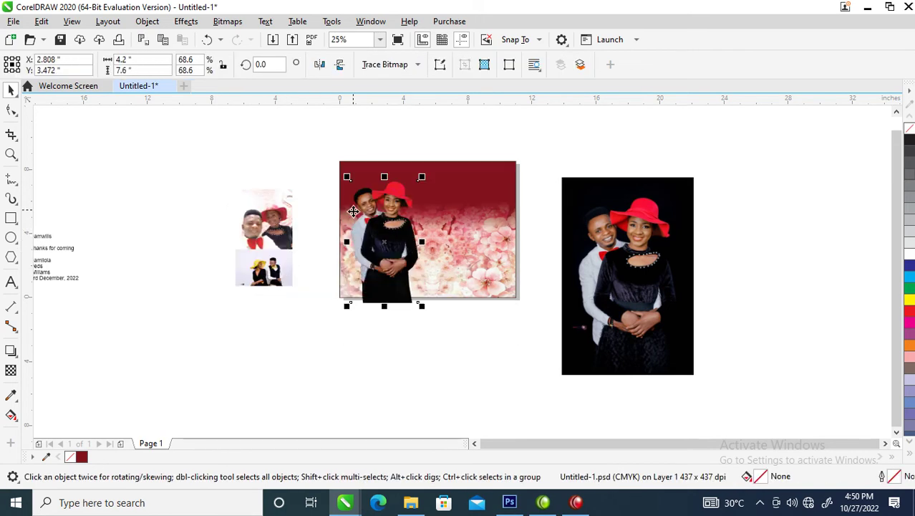
pyautogui.press('z')
pyautogui.moveTo(187, 148); pyautogui.dragTo(600, 322)
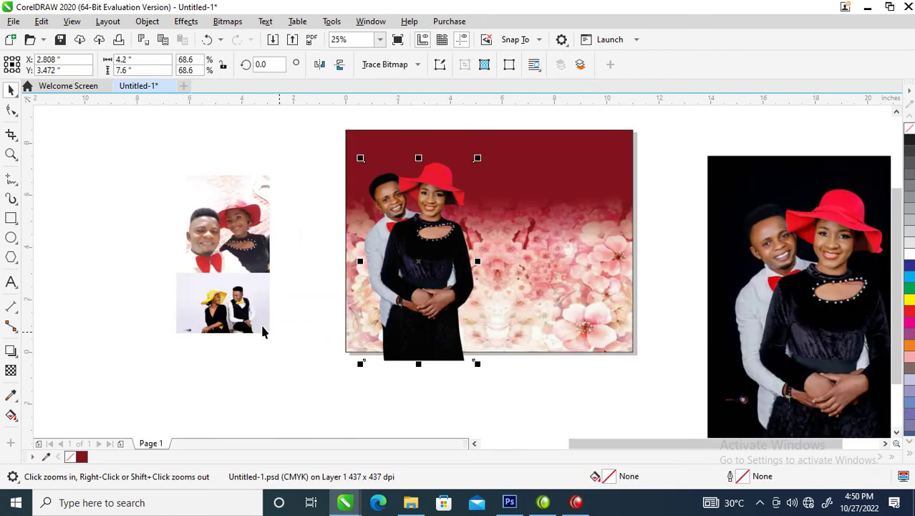
# Separate the two smaller couple photos beside the page by moving each one further out.
pyautogui.press('space')
pyautogui.moveTo(237, 282); pyautogui.dragTo(130, 282)
pyautogui.scroll(-5, 130, 281)
pyautogui.moveTo(210, 198); pyautogui.dragTo(121, 329)
# Move the wedding text block onto the upper right part of the page.
pyautogui.moveTo(139, 256); pyautogui.dragTo(315, 277)
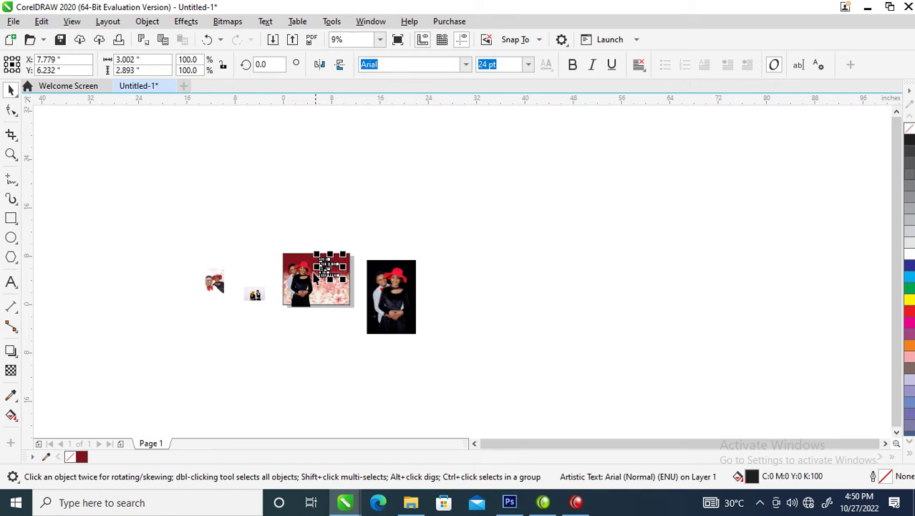
pyautogui.press('z')
pyautogui.moveTo(262, 243); pyautogui.dragTo(377, 318)
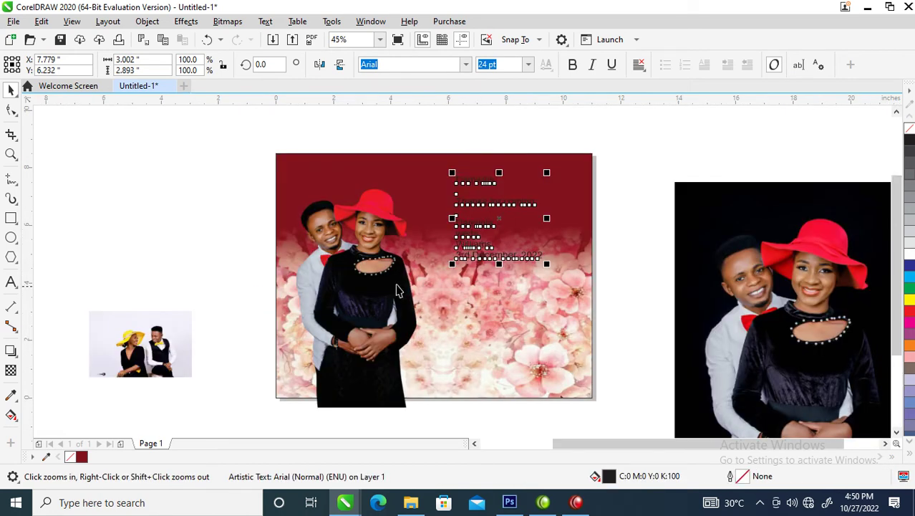
# Place the couple cutout inside the page-sized PowerClip and reposition it at the page's lower left.
pyautogui.press('space')
pyautogui.moveTo(399, 290); pyautogui.dragTo(337, 169)
pyautogui.click(403, 217)
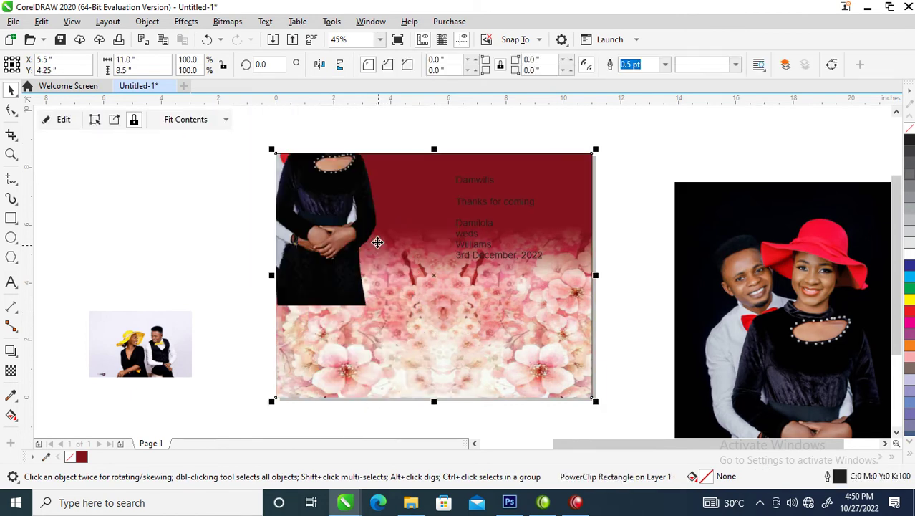
pyautogui.keyDown('ctrl'); pyautogui.click(330, 196); pyautogui.keyUp('ctrl')
pyautogui.moveTo(331, 179); pyautogui.dragTo(364, 270)
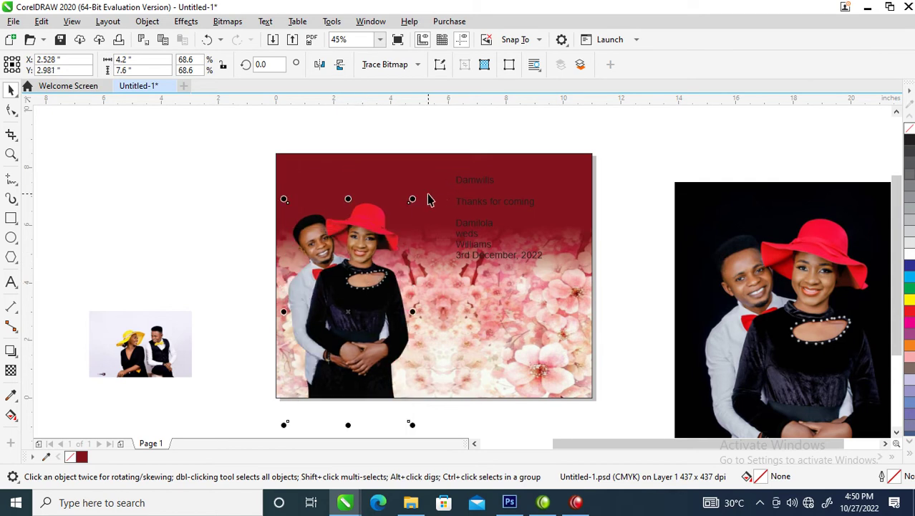
# Enlarge the clipped couple cutout to about 5.2 × 9.4 in and position it within the left half of the page.
pyautogui.moveTo(416, 199); pyautogui.dragTo(474, 155)
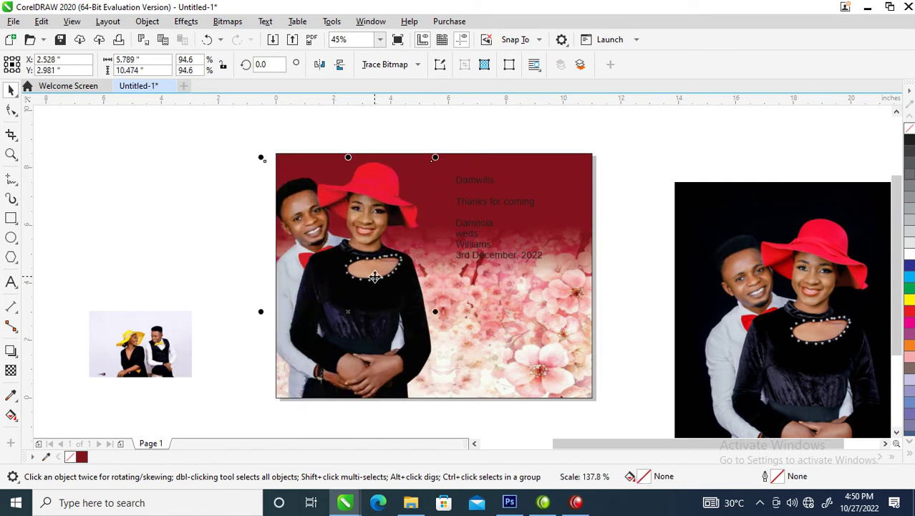
pyautogui.moveTo(398, 292); pyautogui.dragTo(437, 187)
pyautogui.moveTo(396, 310); pyautogui.dragTo(399, 276)
# Fill the wedding text block with white and break it apart into separate lines.
pyautogui.press('z')
pyautogui.moveTo(262, 139); pyautogui.dragTo(637, 334)
pyautogui.click(442, 168)
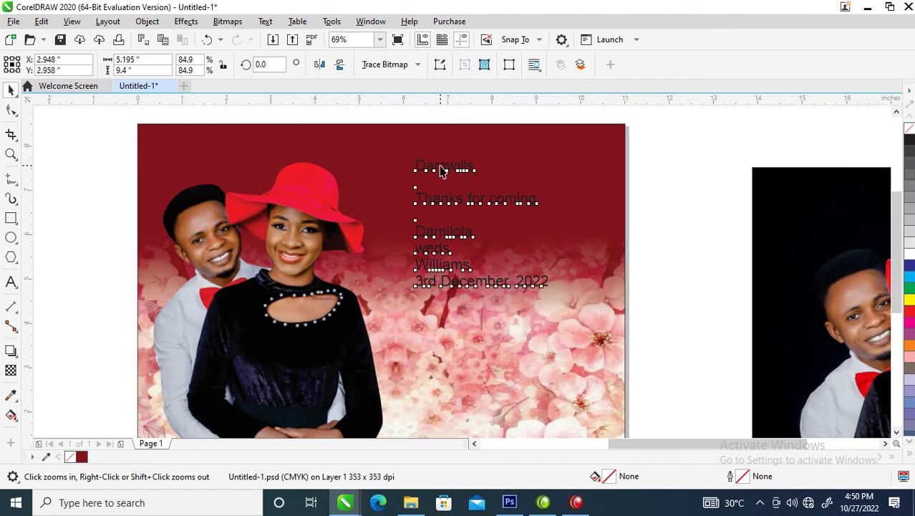
pyautogui.click(909, 232)
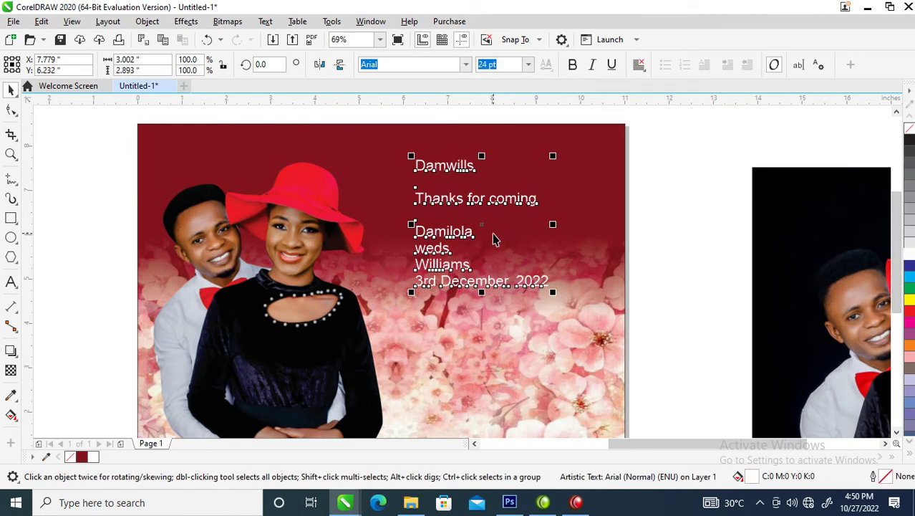
pyautogui.press('Escape')
pyautogui.press('Tab')
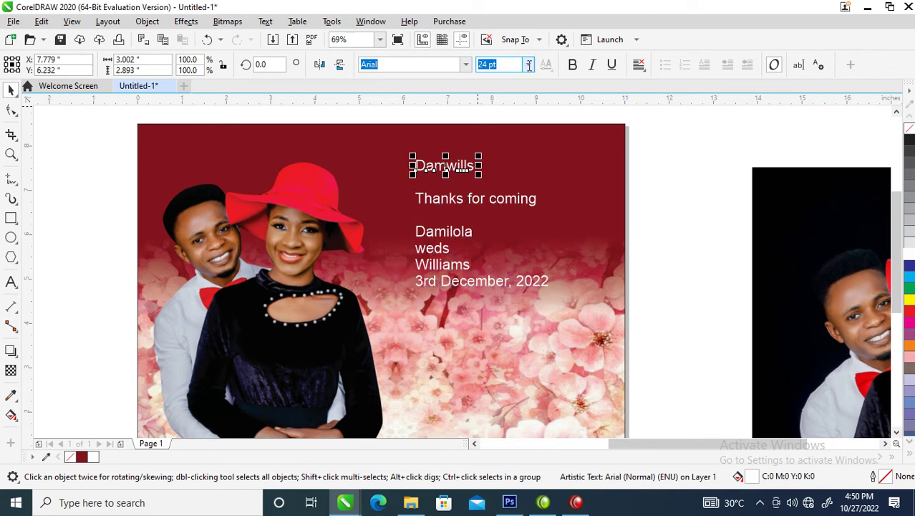
# Set the first text line, the couple's combined name, in Hello Paris Serif and enlarge it to about 42 pt.
pyautogui.click(466, 66)
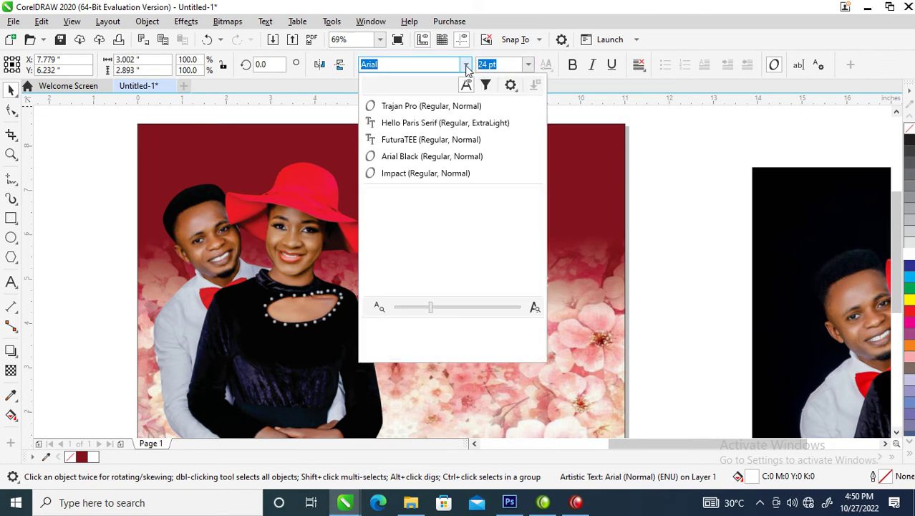
pyautogui.click(414, 119)
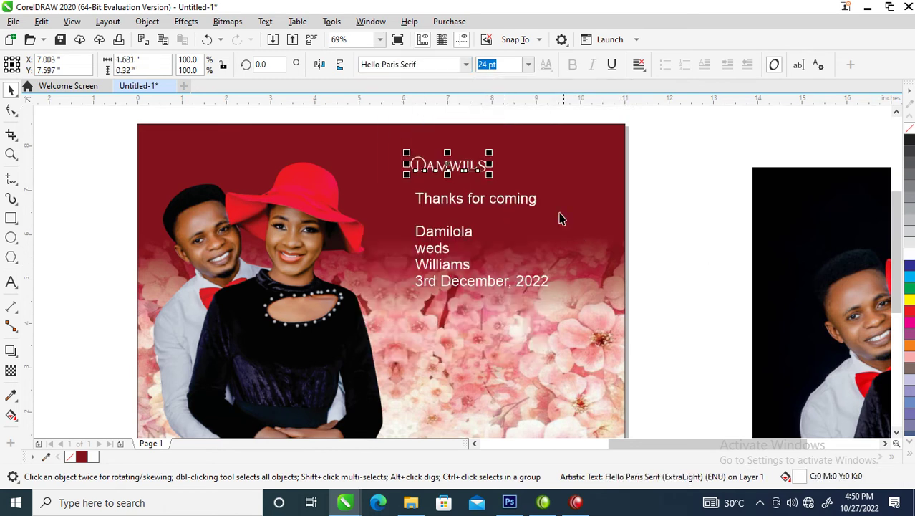
pyautogui.moveTo(490, 175); pyautogui.dragTo(531, 183)
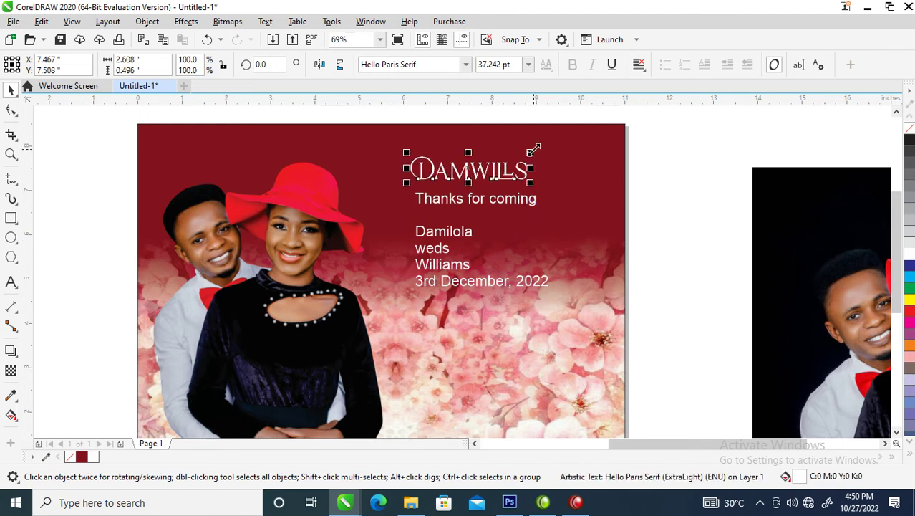
pyautogui.moveTo(534, 150); pyautogui.dragTo(547, 133)
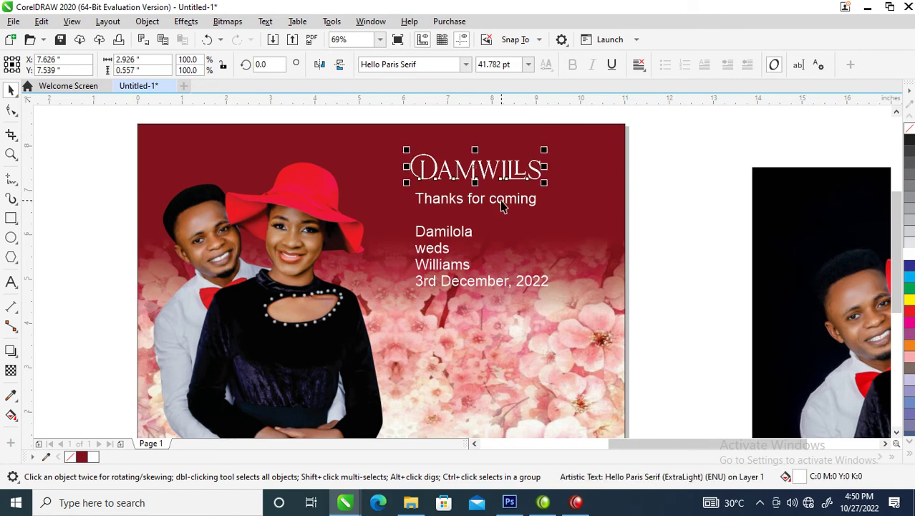
# Move the "3rd December, 2022" line down onto the lower flowers and fill it with black.
pyautogui.click(502, 205)
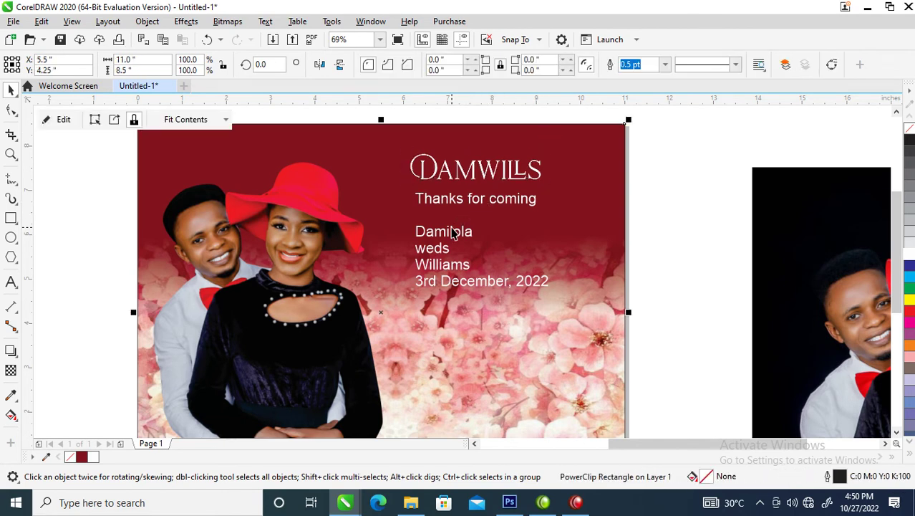
pyautogui.click(483, 291)
pyautogui.moveTo(482, 292); pyautogui.dragTo(501, 407)
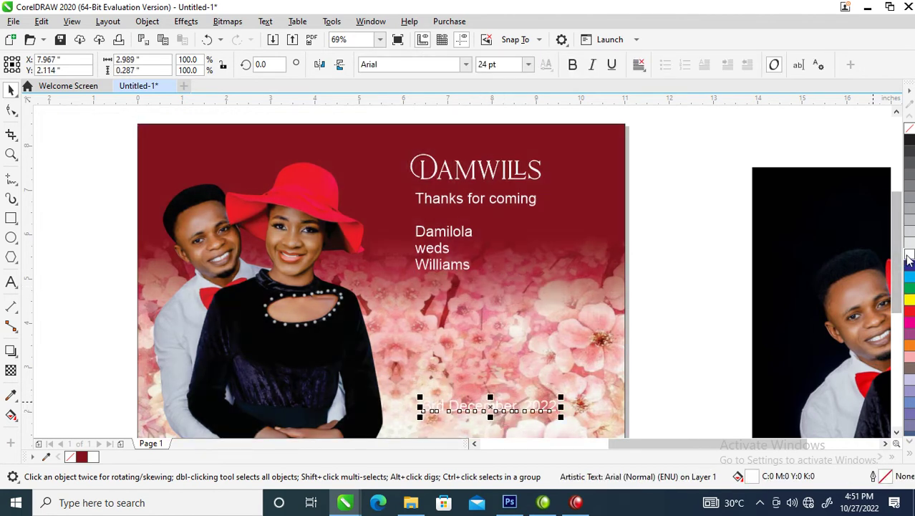
pyautogui.click(910, 142)
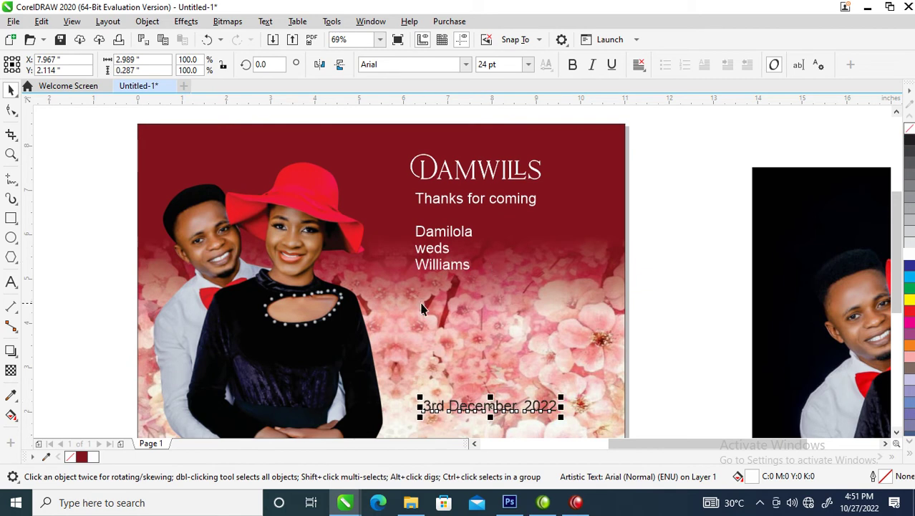
# Set the name below "weds" in Edwardian Script ITC and enlarge it to about 110 pt.
pyautogui.click(464, 271)
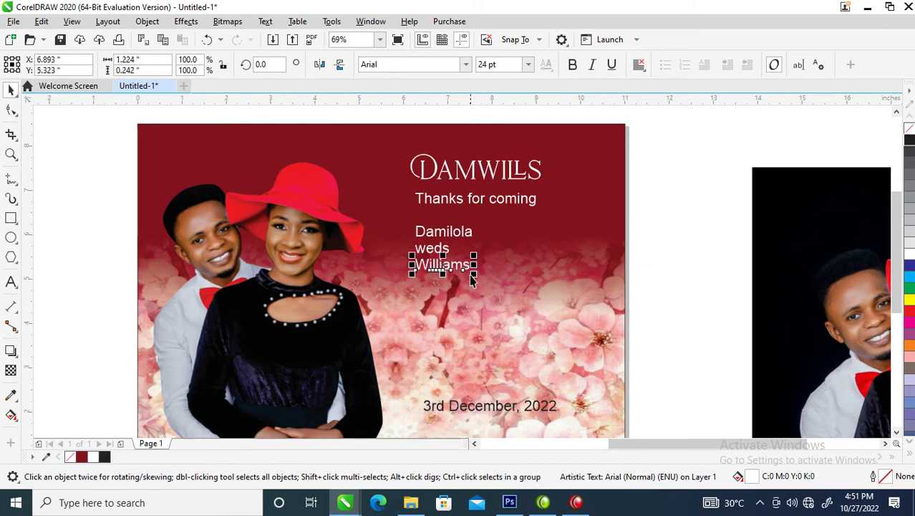
pyautogui.click(466, 65)
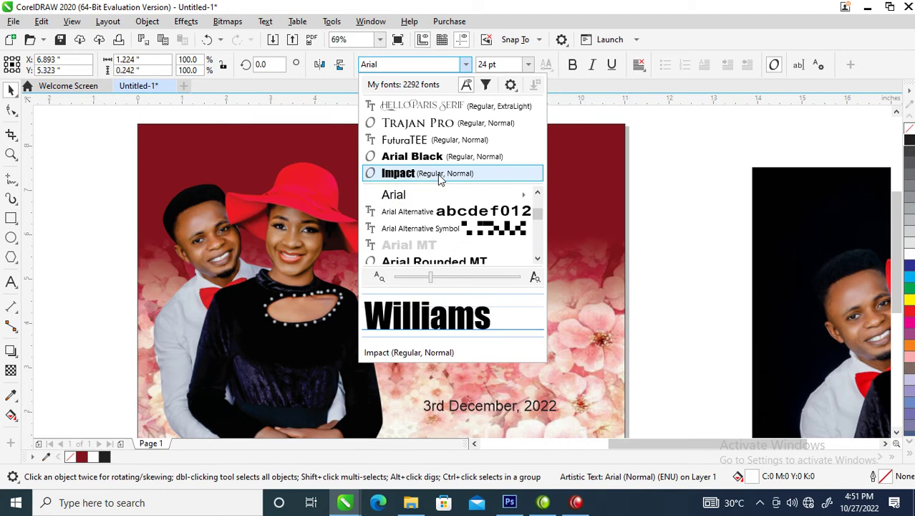
pyautogui.press('e')
pyautogui.press('d')
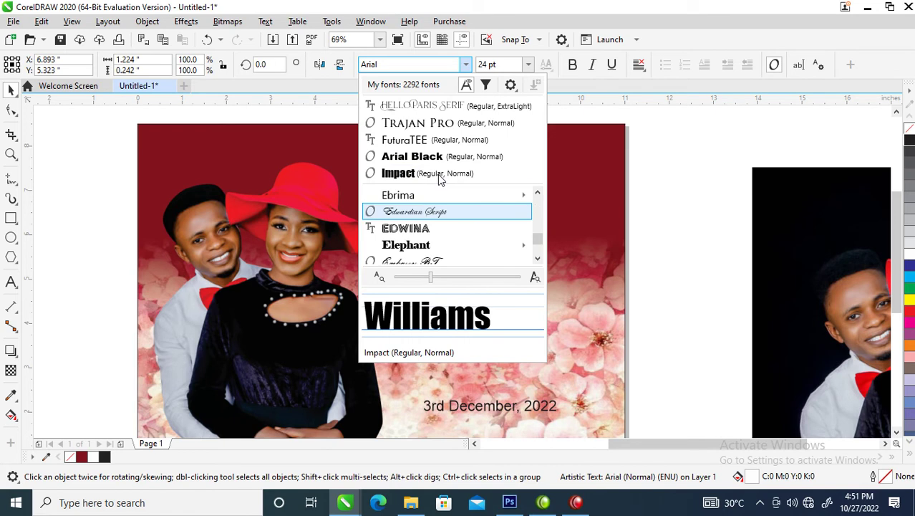
pyautogui.click(437, 211)
pyautogui.moveTo(459, 273); pyautogui.dragTo(628, 339)
pyautogui.moveTo(597, 372); pyautogui.dragTo(597, 373)
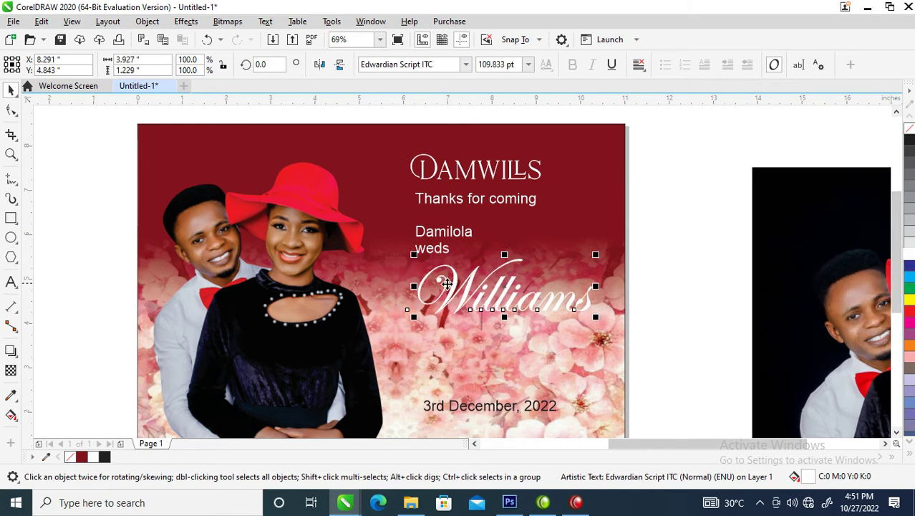
# Copy all properties of the script-styled name to the name above "weds", and move "weds" right to sit between both names.
pyautogui.moveTo(466, 289); pyautogui.dragTo(456, 239)
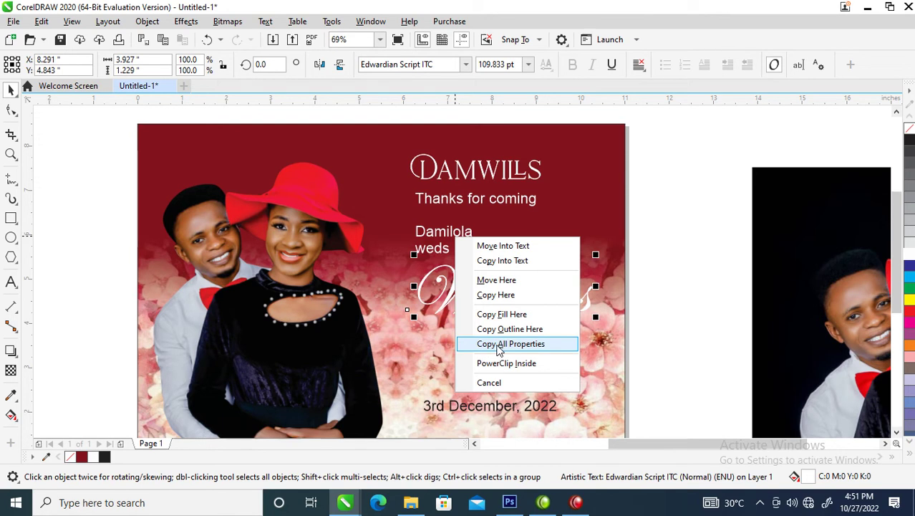
pyautogui.click(499, 345)
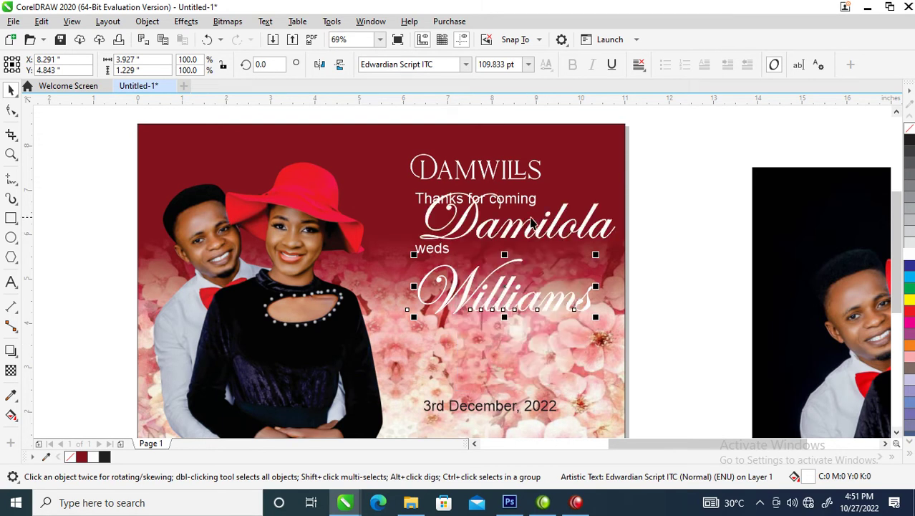
pyautogui.moveTo(442, 257); pyautogui.dragTo(496, 258)
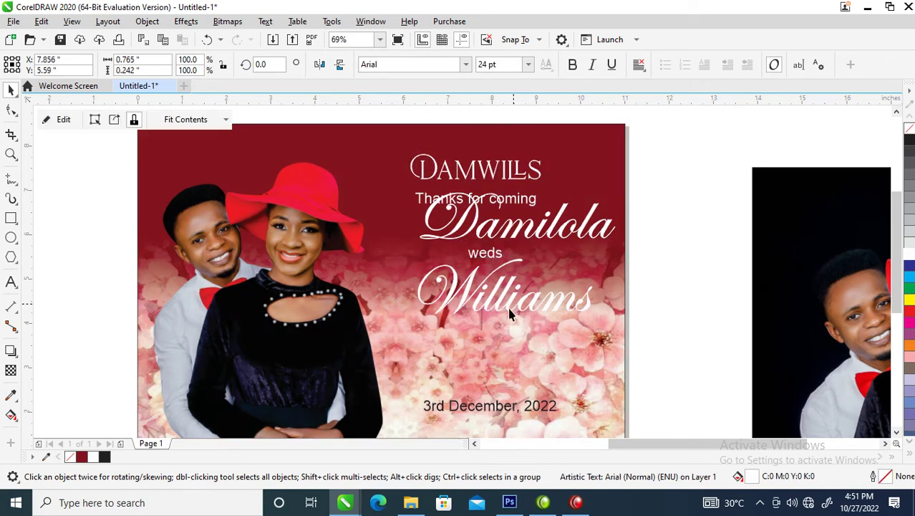
# Move the name below "weds" down onto the flowers and shift the name above "weds" left so both align around it.
pyautogui.click(478, 362)
pyautogui.moveTo(478, 362); pyautogui.dragTo(484, 324)
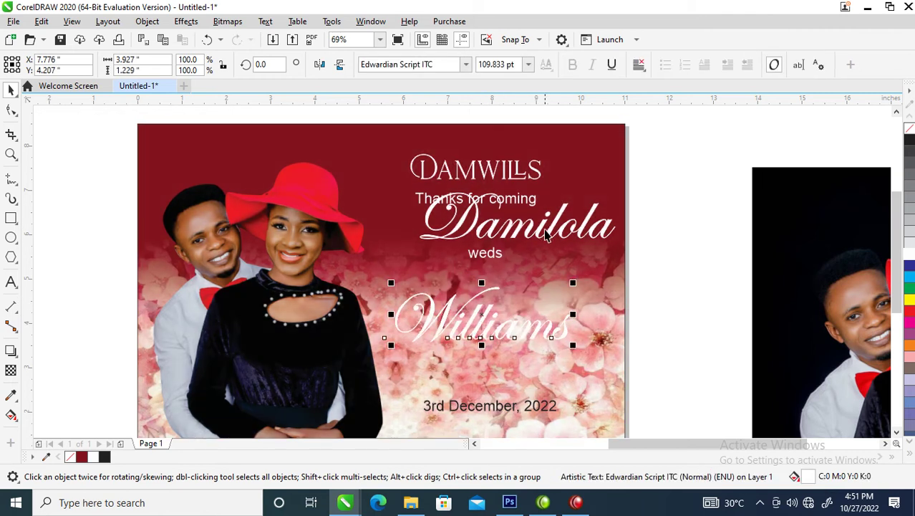
pyautogui.moveTo(542, 236); pyautogui.dragTo(488, 240)
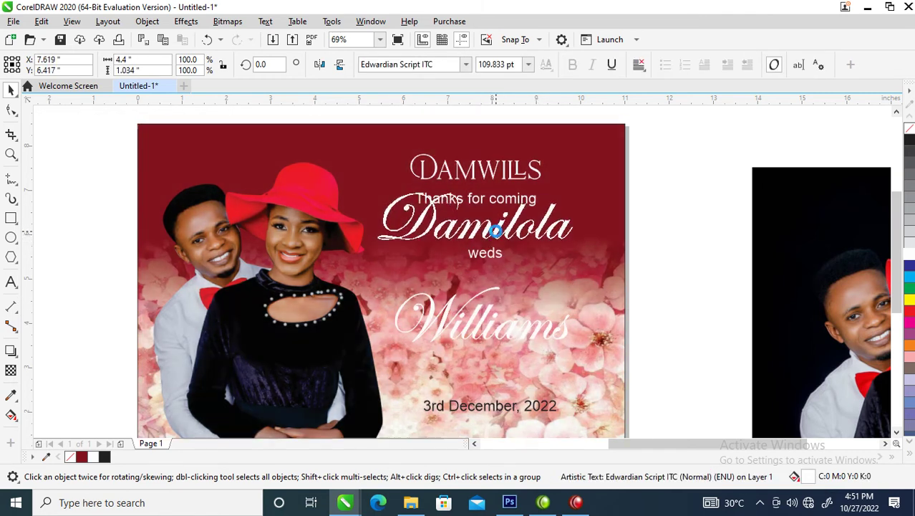
# Draw a rectangle about 0.3 by 0.8 in beside "weds", convert it to curves, and delete its two left nodes to leave a vertical line.
pyautogui.press('z')
pyautogui.moveTo(389, 237); pyautogui.dragTo(623, 347)
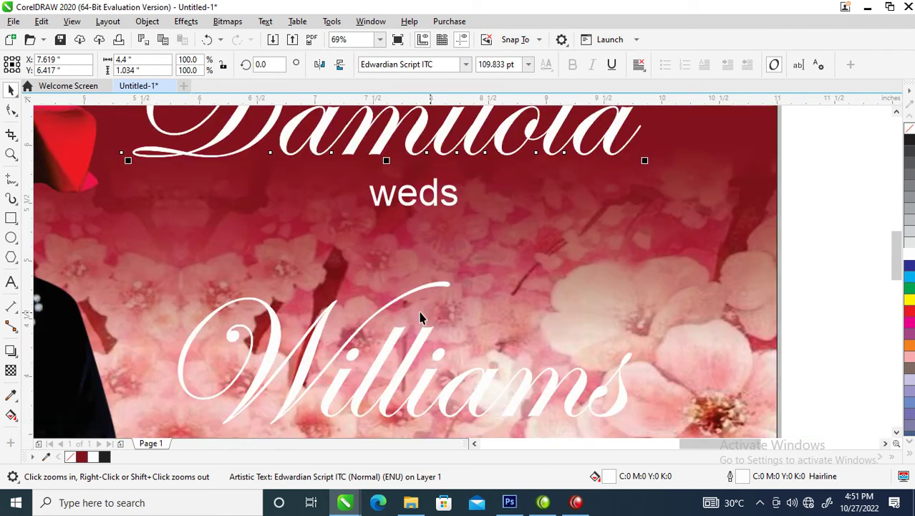
pyautogui.click(10, 219)
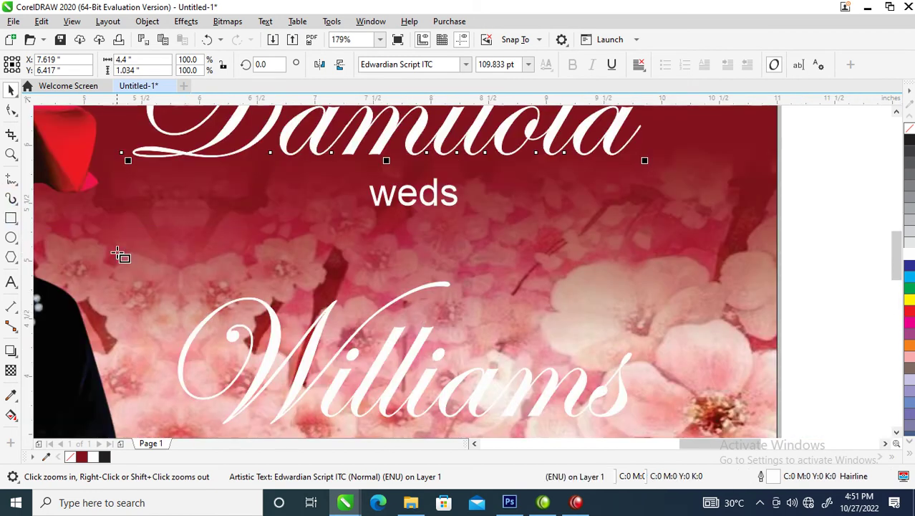
pyautogui.moveTo(273, 174); pyautogui.dragTo(306, 268)
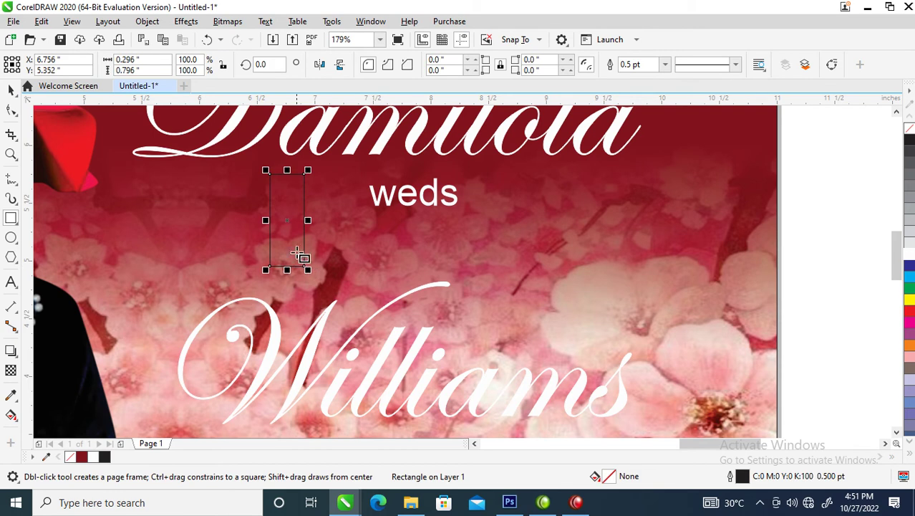
pyautogui.rightClick(290, 207)
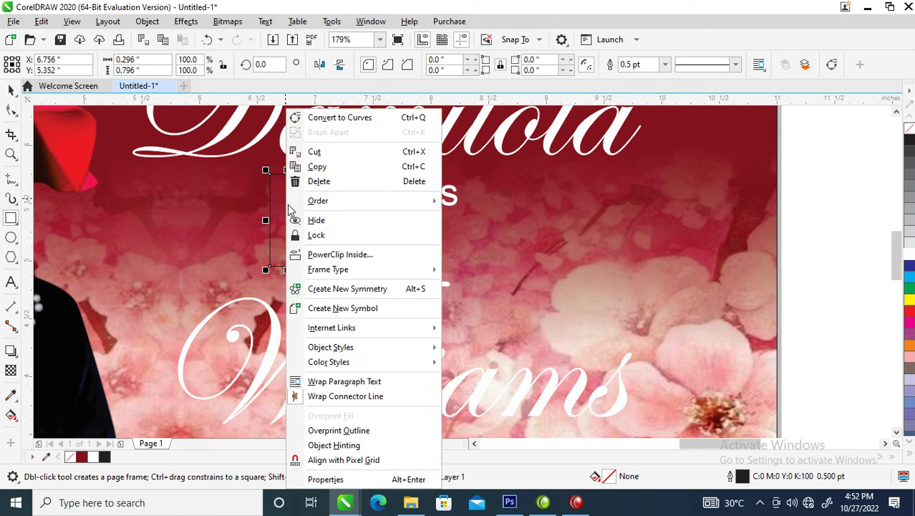
pyautogui.click(331, 123)
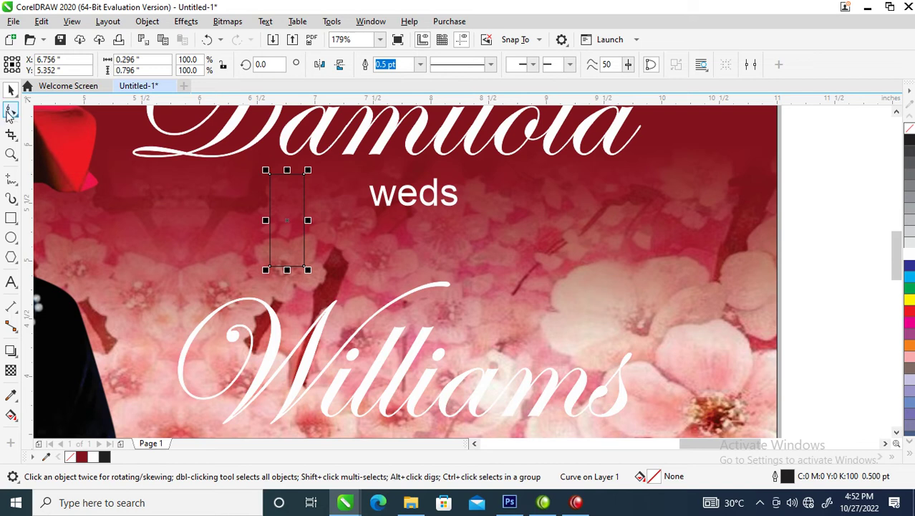
pyautogui.click(11, 112)
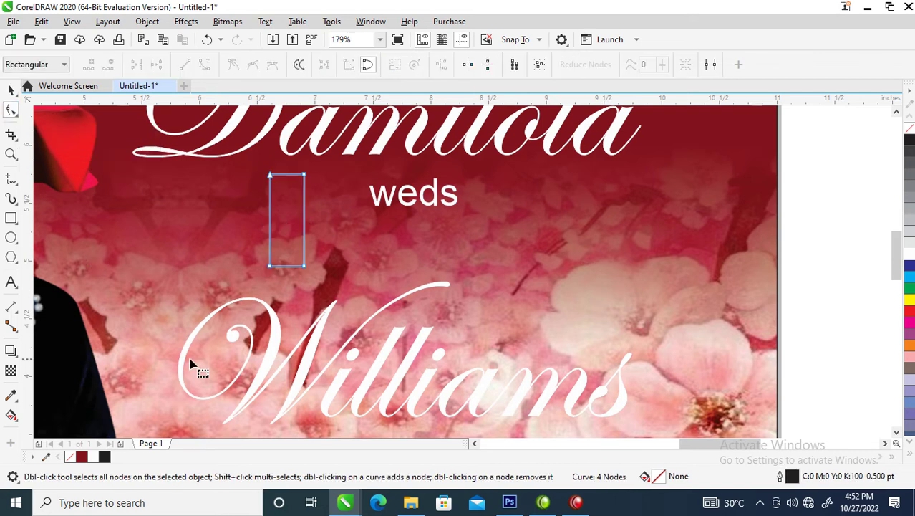
pyautogui.doubleClick(271, 267)
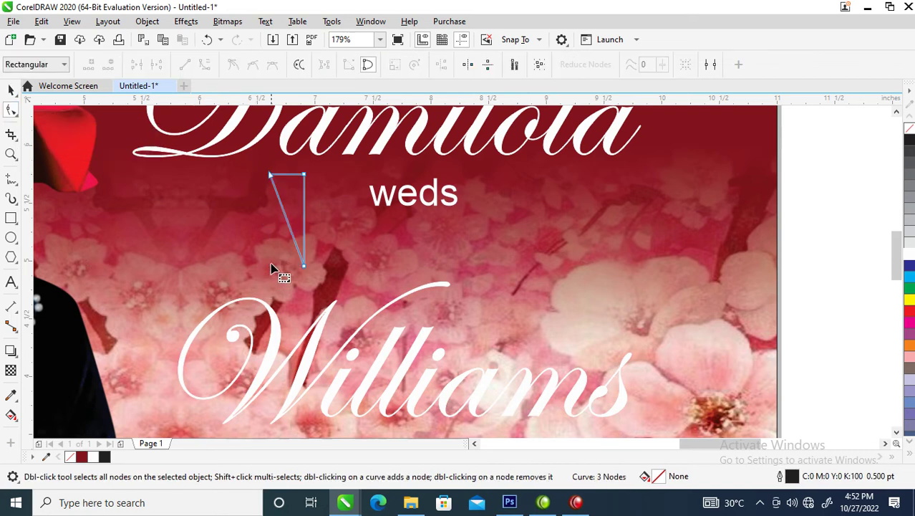
pyautogui.doubleClick(270, 175)
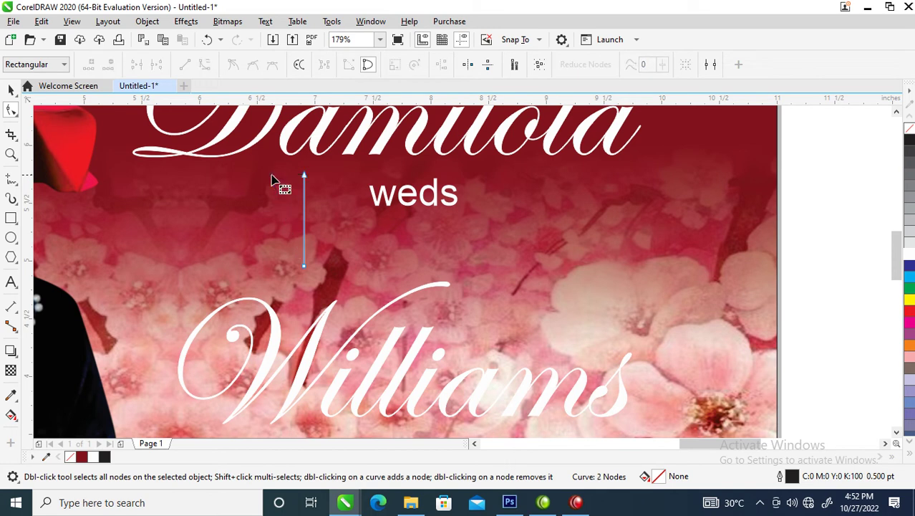
# Convert the vertical line to a curve and shape it into a symmetrical heart about 1.02 in wide and 0.95 in high.
pyautogui.rightClick(306, 222)
pyautogui.press('Escape')
pyautogui.click(305, 222)
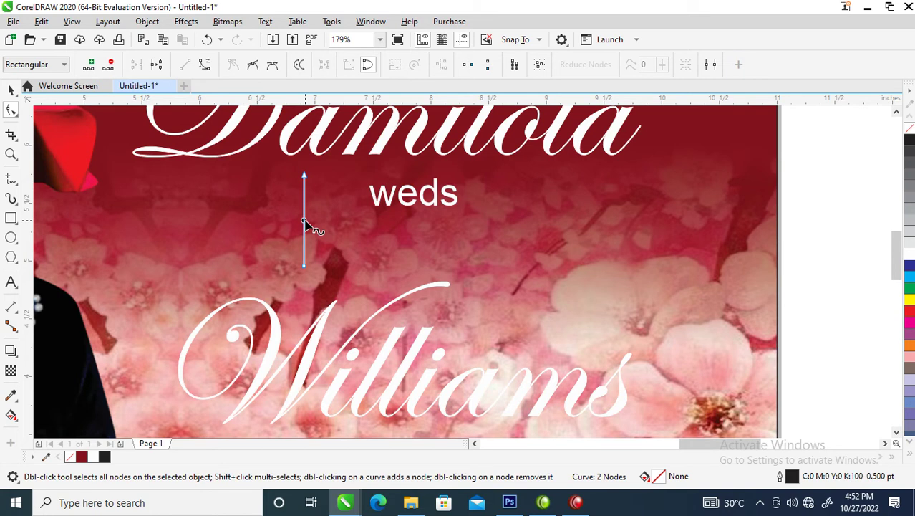
pyautogui.rightClick(306, 224)
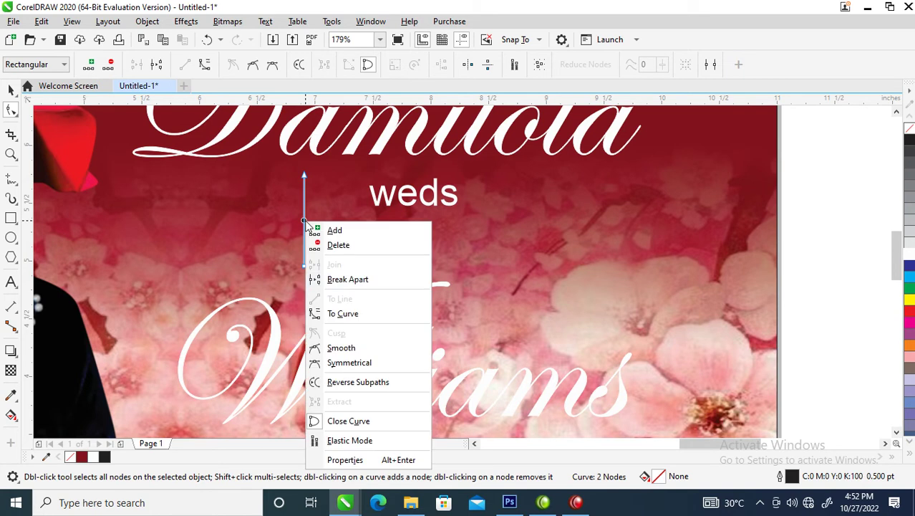
pyautogui.click(339, 314)
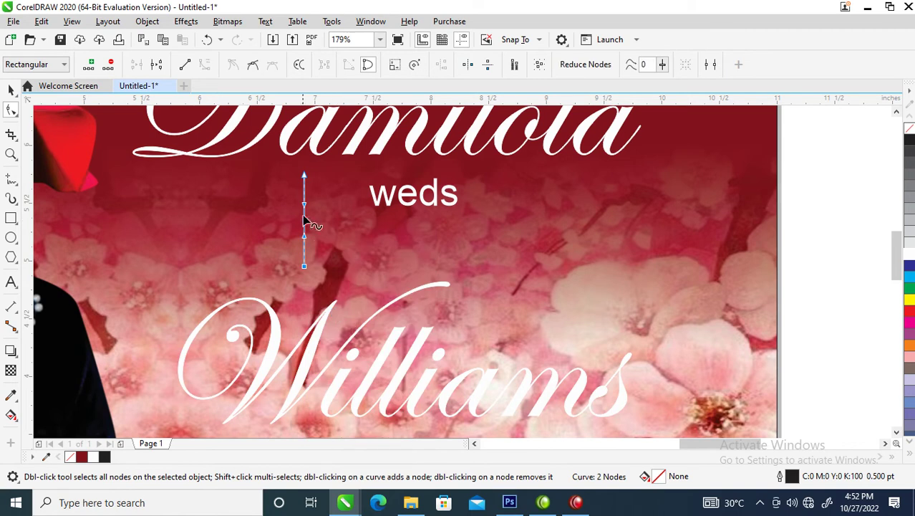
pyautogui.moveTo(304, 212); pyautogui.dragTo(230, 131)
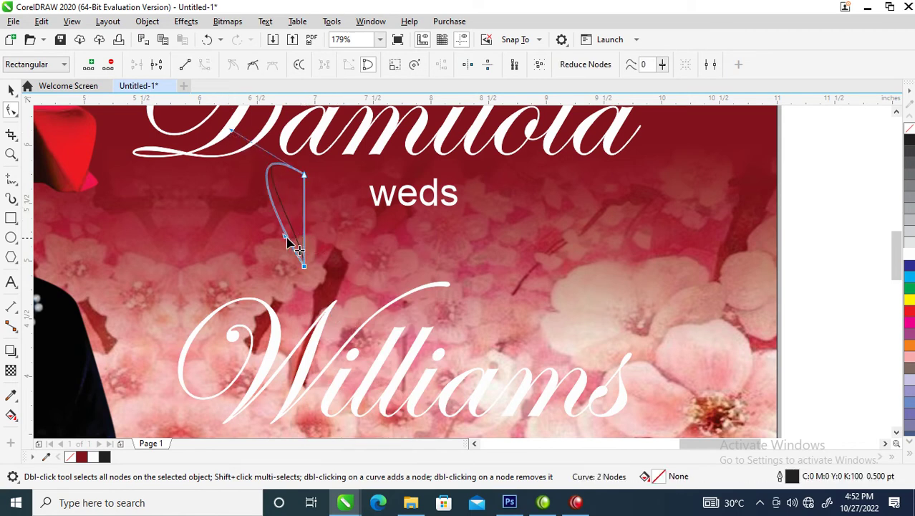
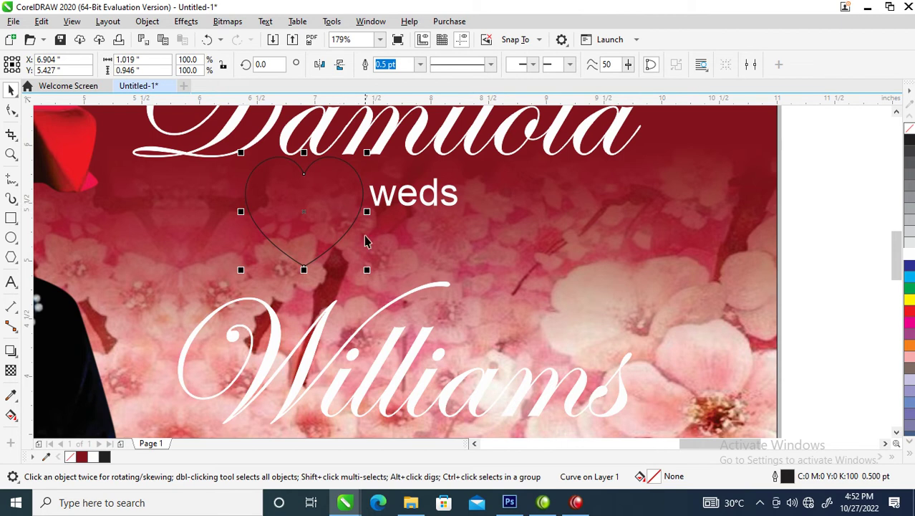
# Outline the heart in white and combine it with a copy scaled to about 93% to form a white calligraphic heart frame.
pyautogui.rightClick(906, 255)
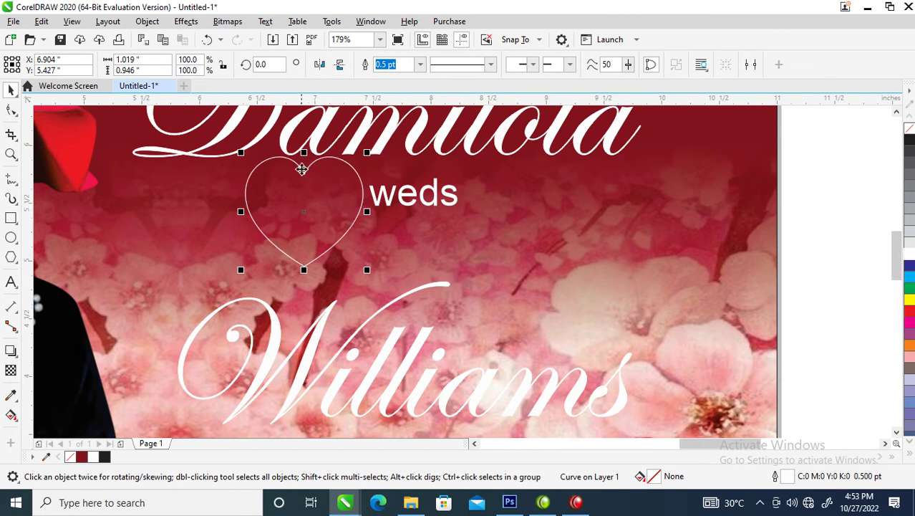
pyautogui.moveTo(303, 184); pyautogui.dragTo(306, 207)
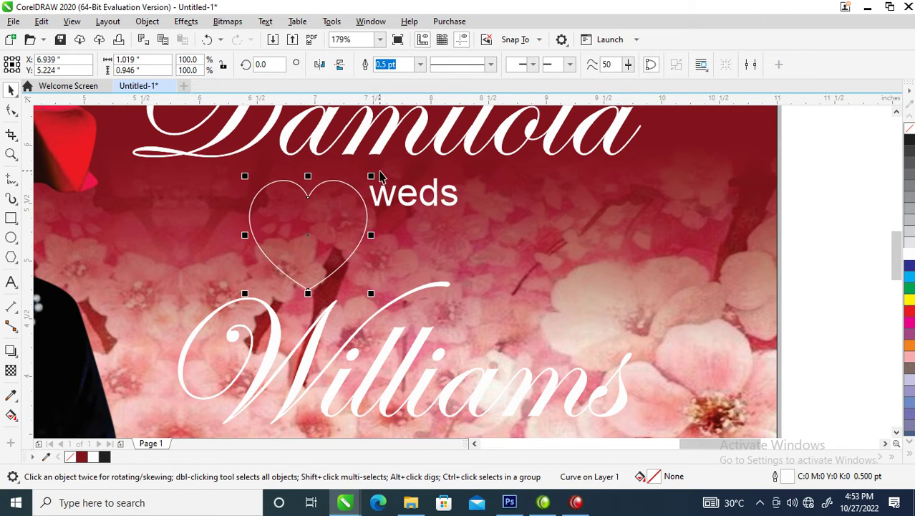
pyautogui.moveTo(370, 176); pyautogui.dragTo(373, 186)
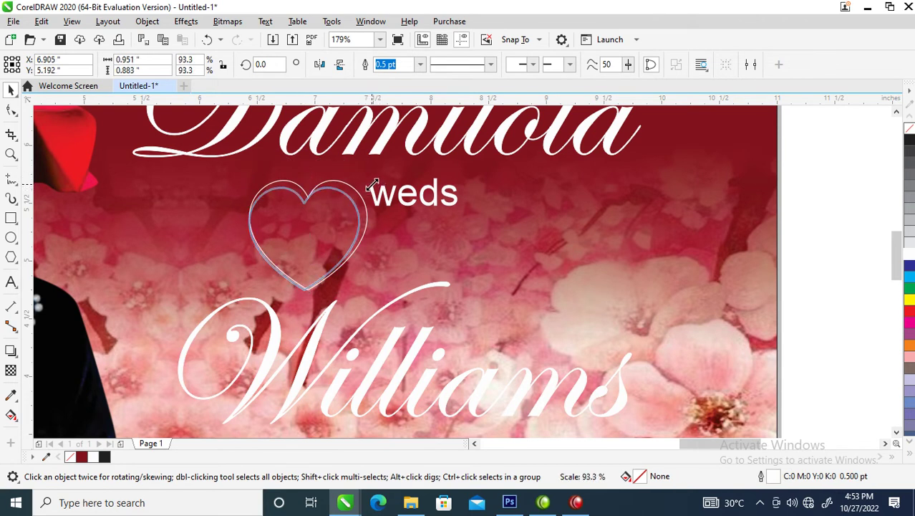
pyautogui.moveTo(372, 185); pyautogui.dragTo(373, 186)
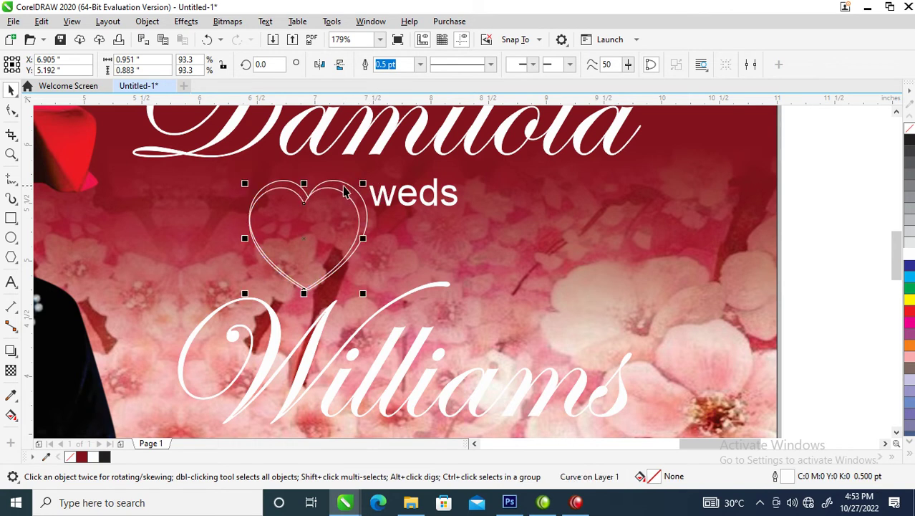
pyautogui.keyDown('shift'); pyautogui.click(344, 188); pyautogui.keyUp('shift')
pyautogui.click(344, 186)
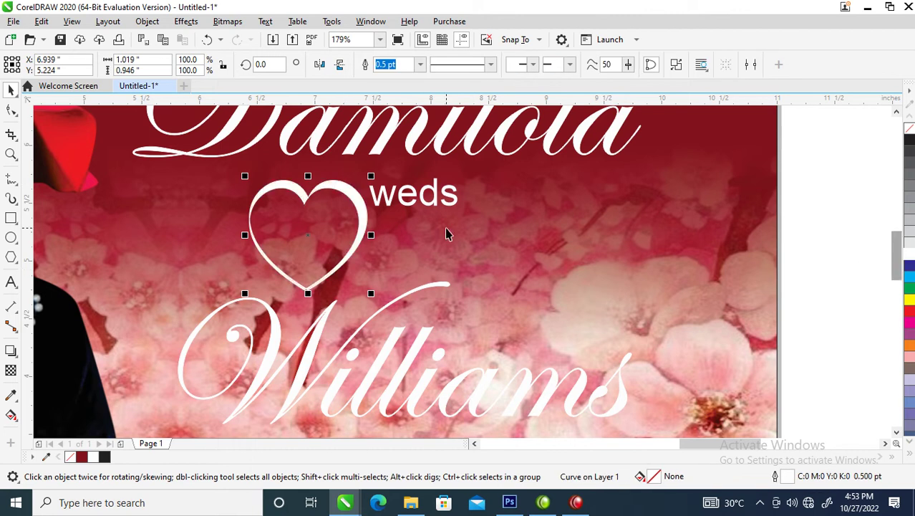
# Move the heart frame over "weds" and rotate it about 25 degrees counterclockwise.
pyautogui.moveTo(351, 188); pyautogui.dragTo(445, 186)
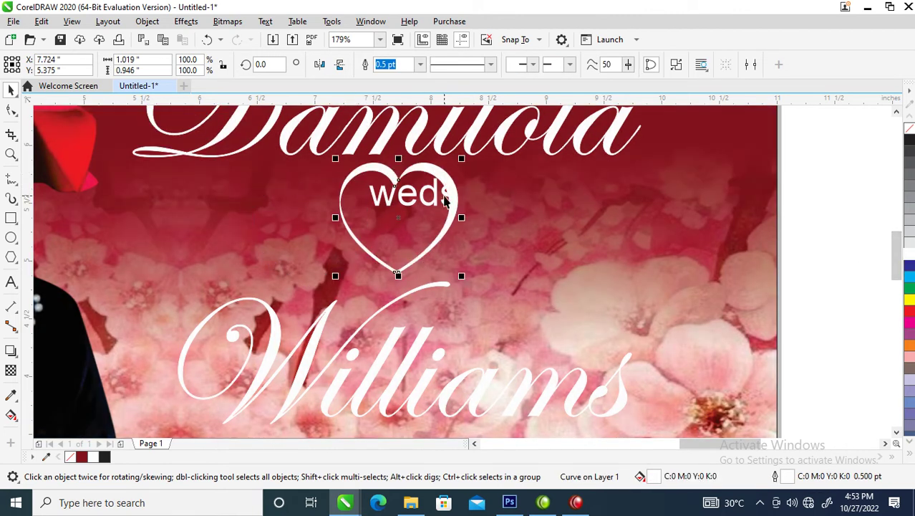
pyautogui.moveTo(464, 152); pyautogui.dragTo(430, 132)
pyautogui.click(444, 223)
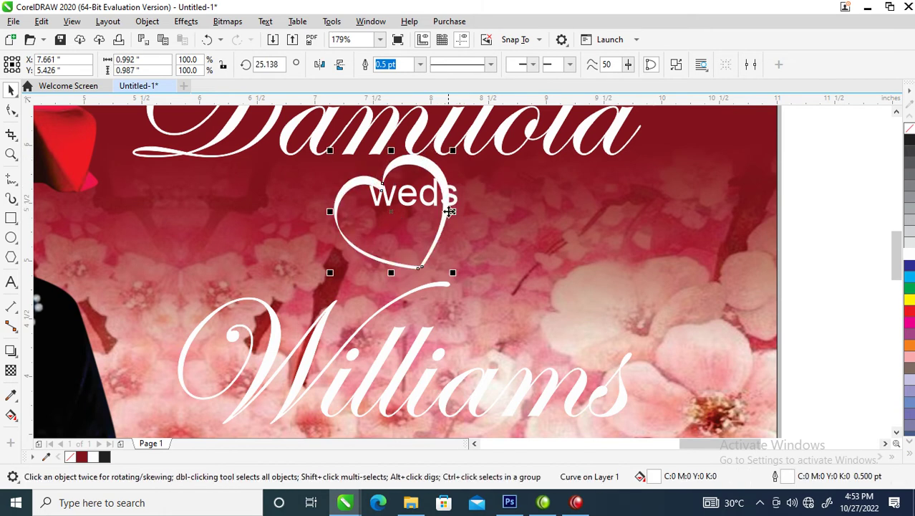
# Duplicate the heart frame, shrink the copy to about 35% over the lower name's second "i", and tilt it the opposite way.
pyautogui.moveTo(445, 217); pyautogui.dragTo(369, 258)
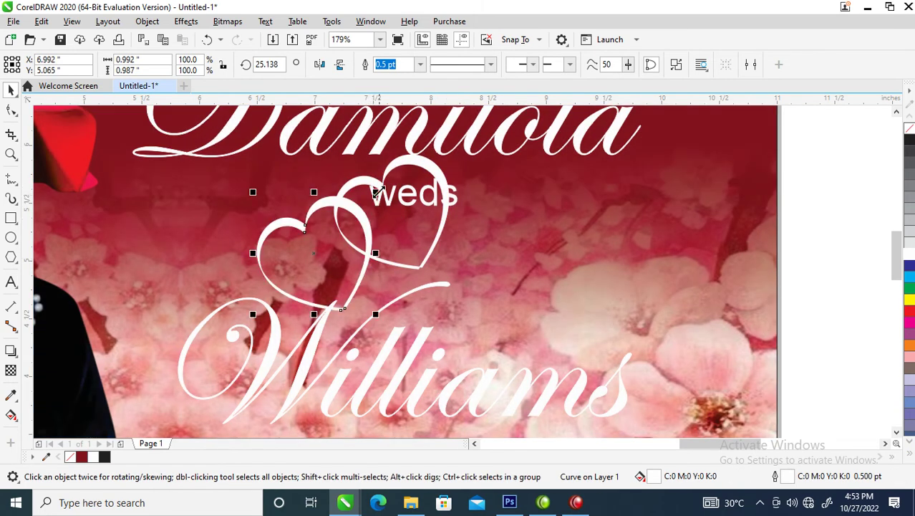
pyautogui.moveTo(377, 190); pyautogui.dragTo(469, 344)
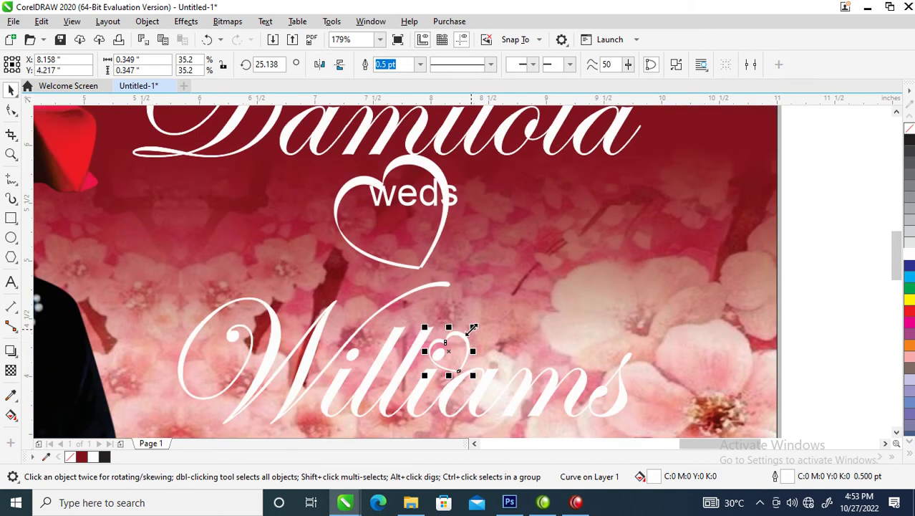
pyautogui.click(467, 335)
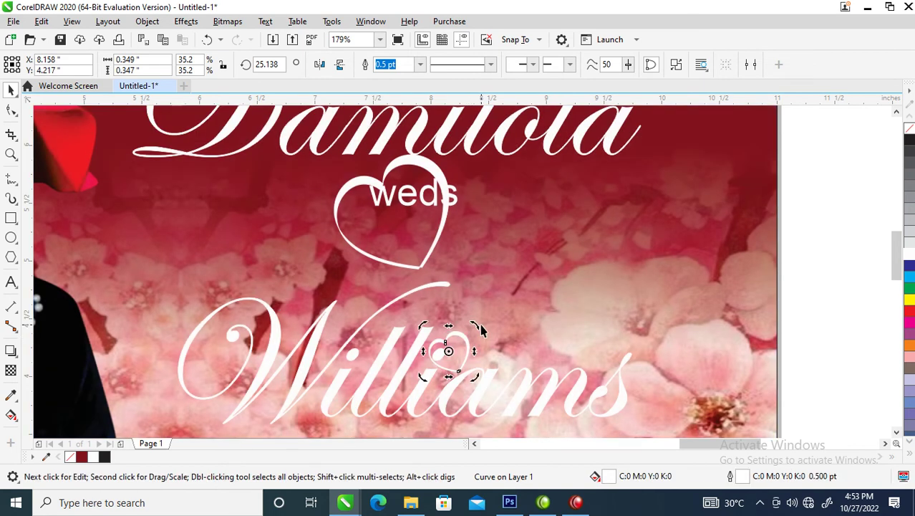
pyautogui.moveTo(474, 321); pyautogui.dragTo(496, 359)
pyautogui.click(496, 359)
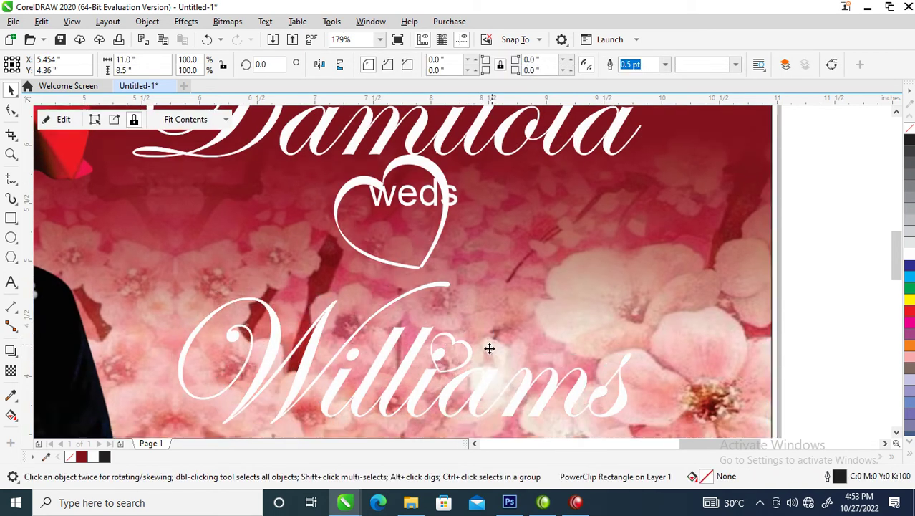
# Shrink the small heart further and place two more small hearts above the lower name and out to its upper right.
pyautogui.click(471, 350)
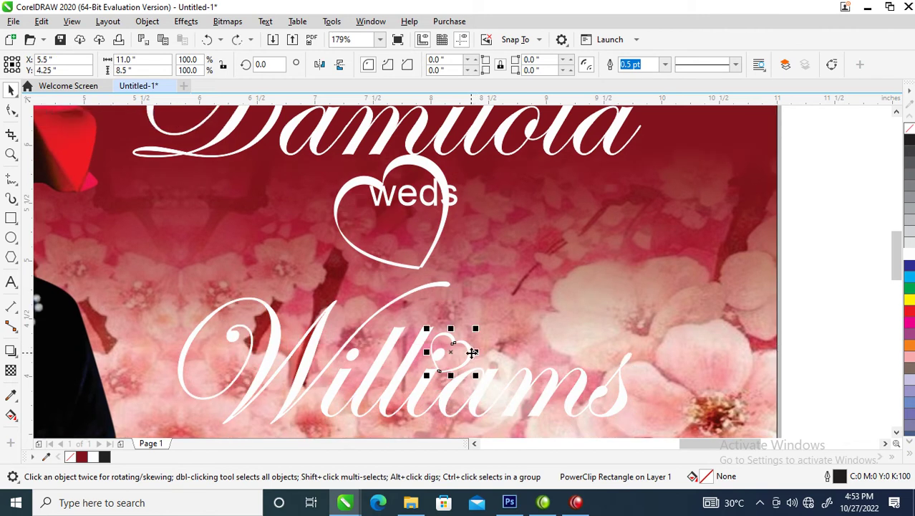
pyautogui.moveTo(476, 328); pyautogui.dragTo(454, 308)
pyautogui.click(522, 250)
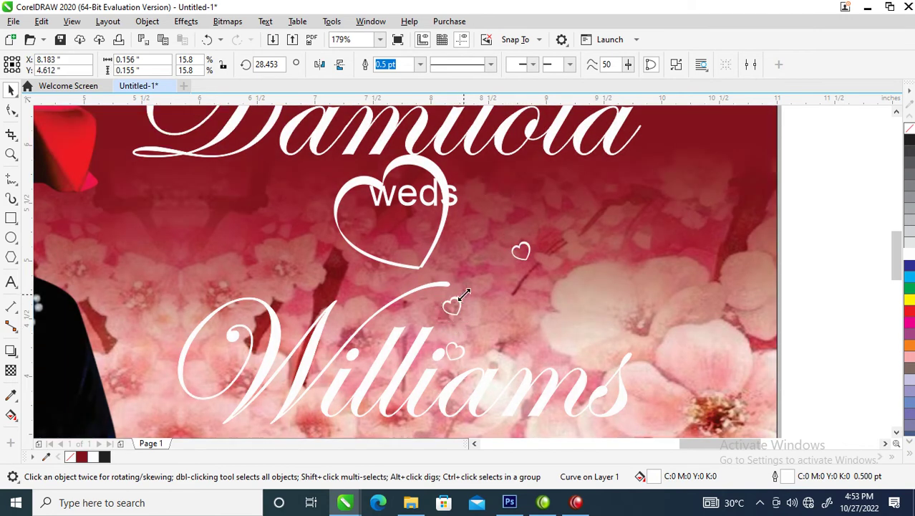
# Move "weds" inside the large heart, set it in Hello Paris Serif, and reduce it to about 19 pt.
pyautogui.moveTo(427, 206); pyautogui.dragTo(411, 225)
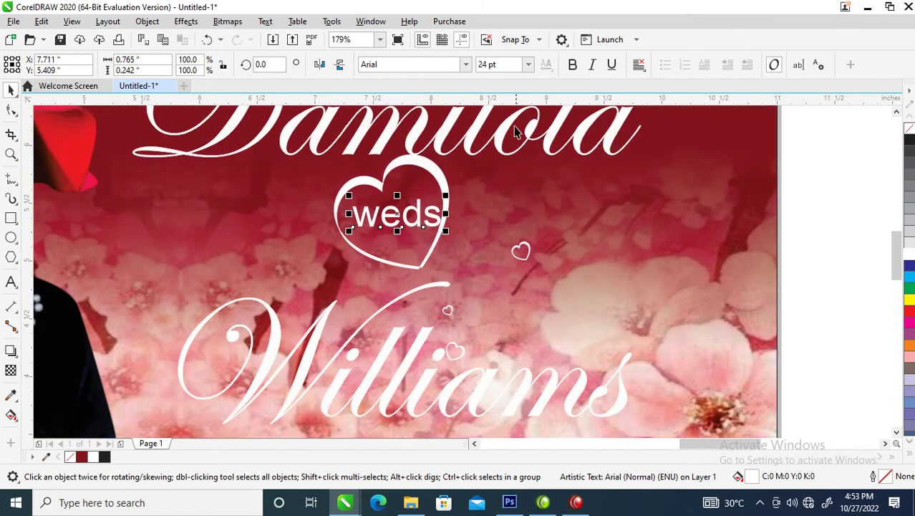
pyautogui.click(467, 65)
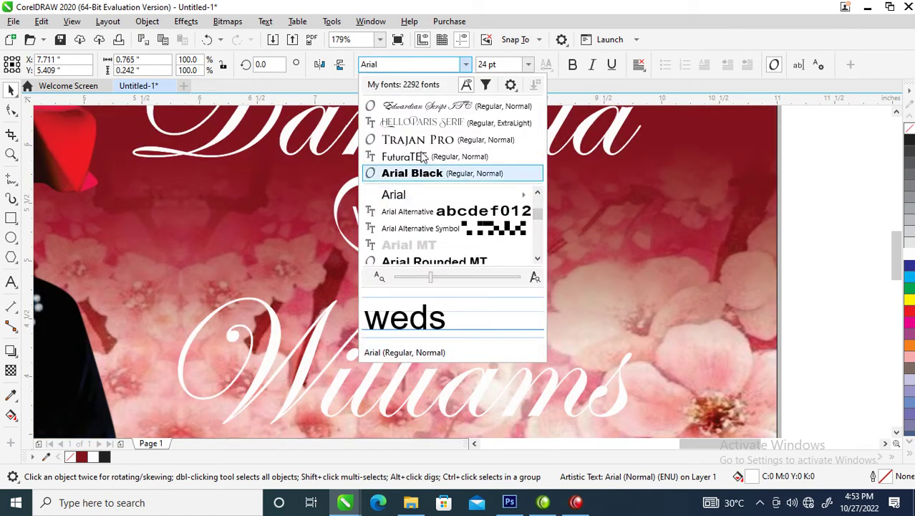
pyautogui.click(416, 122)
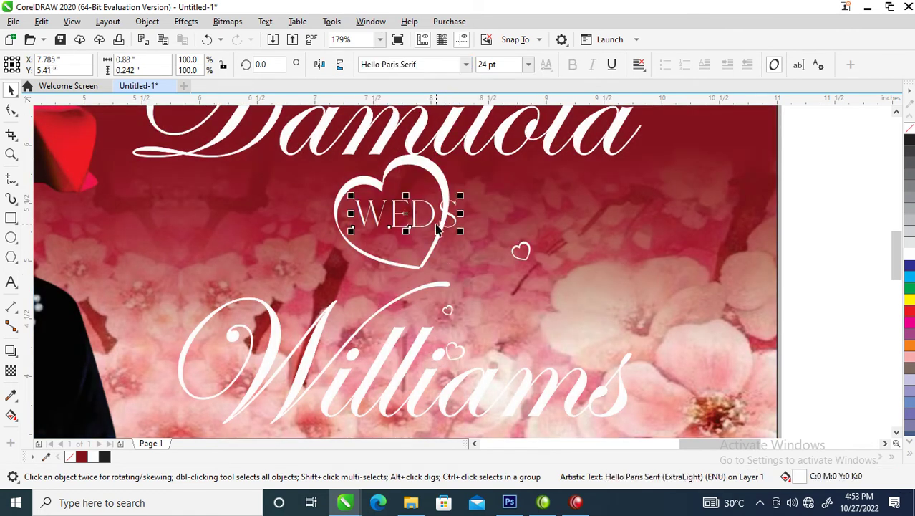
pyautogui.moveTo(439, 227); pyautogui.dragTo(434, 194)
# Set "weds" in bold Trajan Pro and give it a white outline.
pyautogui.click(462, 64)
pyautogui.click(470, 65)
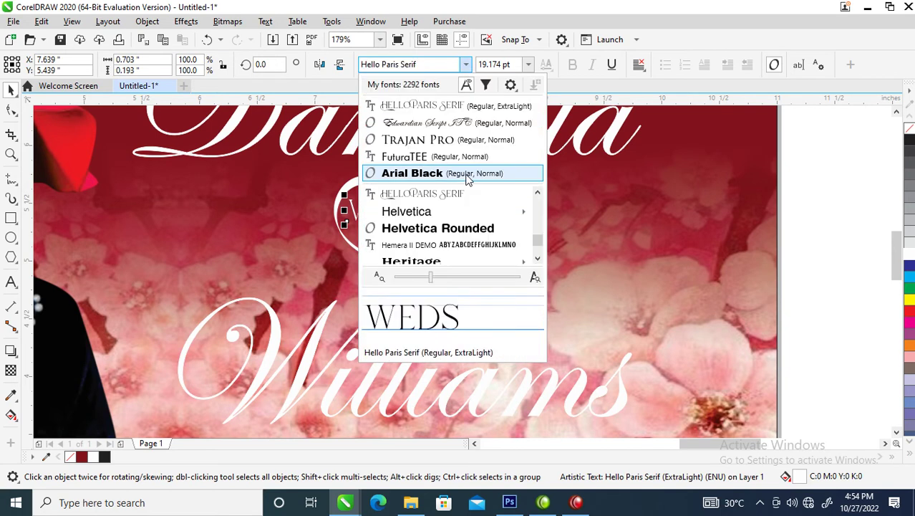
pyautogui.click(456, 143)
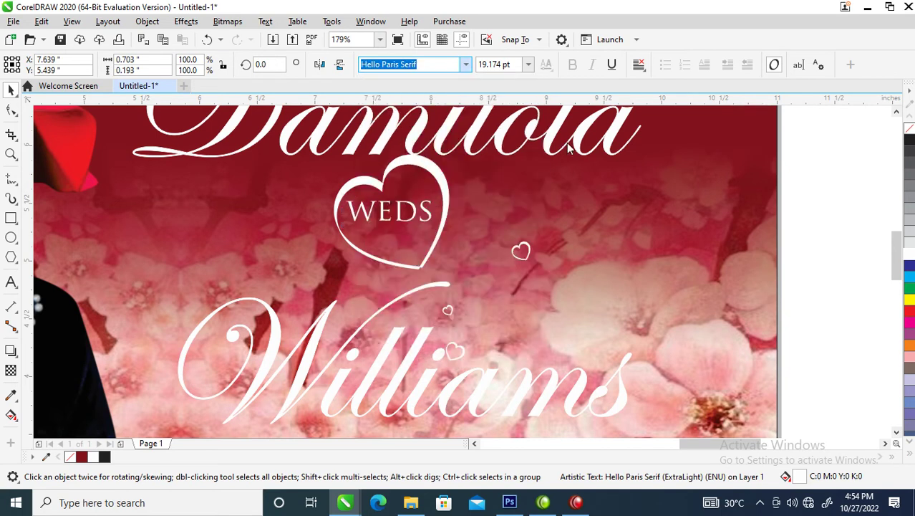
pyautogui.click(574, 64)
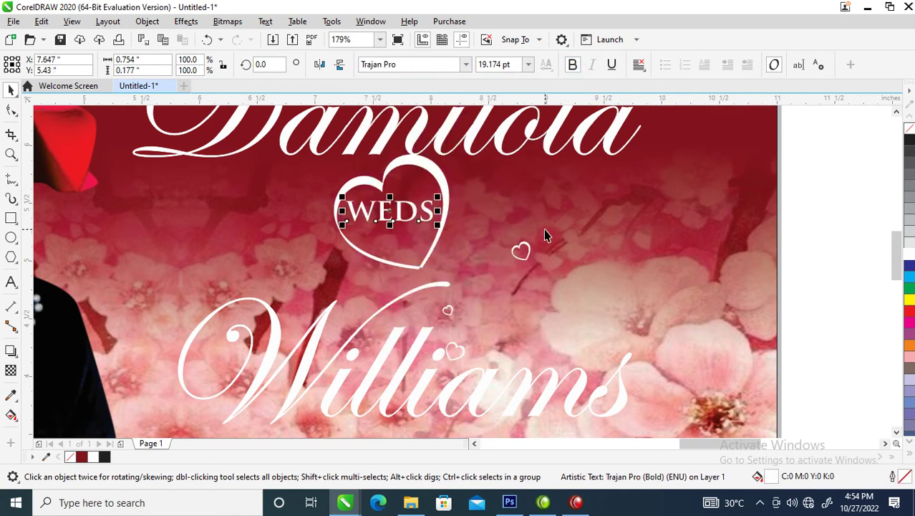
pyautogui.rightClick(909, 255)
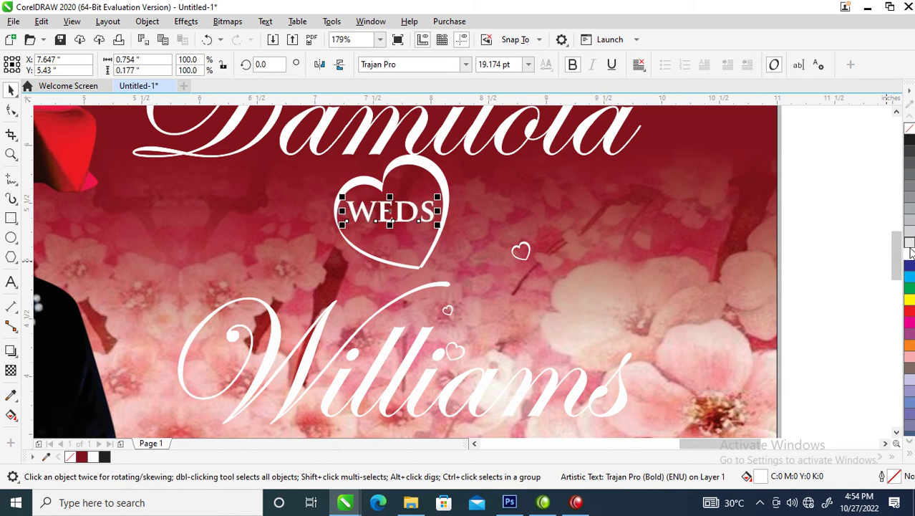
# Move the large heart together with "weds" down and left to above the lower name's initial.
pyautogui.scroll(-5, 332, 269)
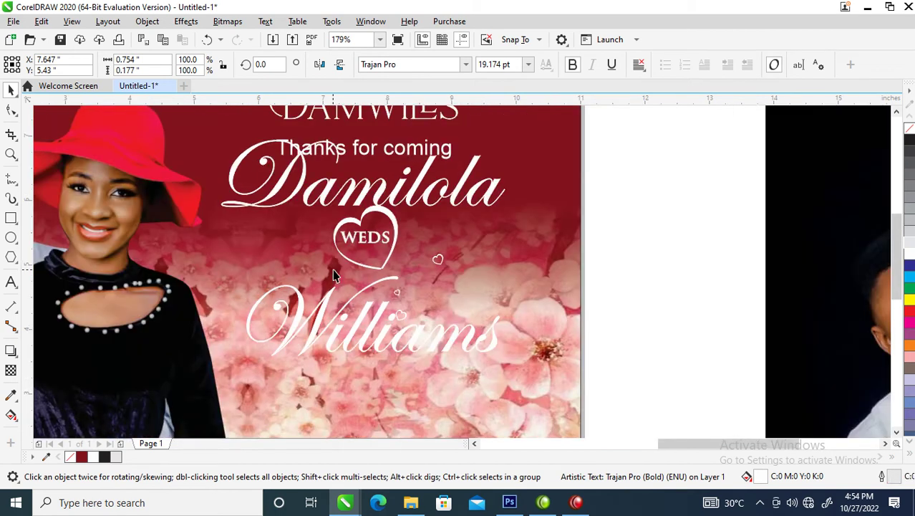
pyautogui.press('z')
pyautogui.moveTo(230, 199); pyautogui.dragTo(425, 316)
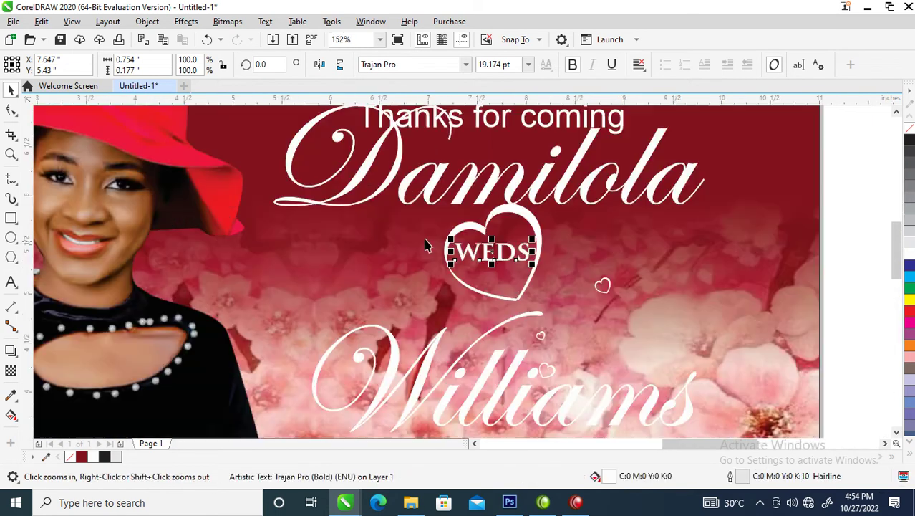
pyautogui.press('space')
pyautogui.keyDown('shift'); pyautogui.click(542, 222); pyautogui.keyUp('shift')
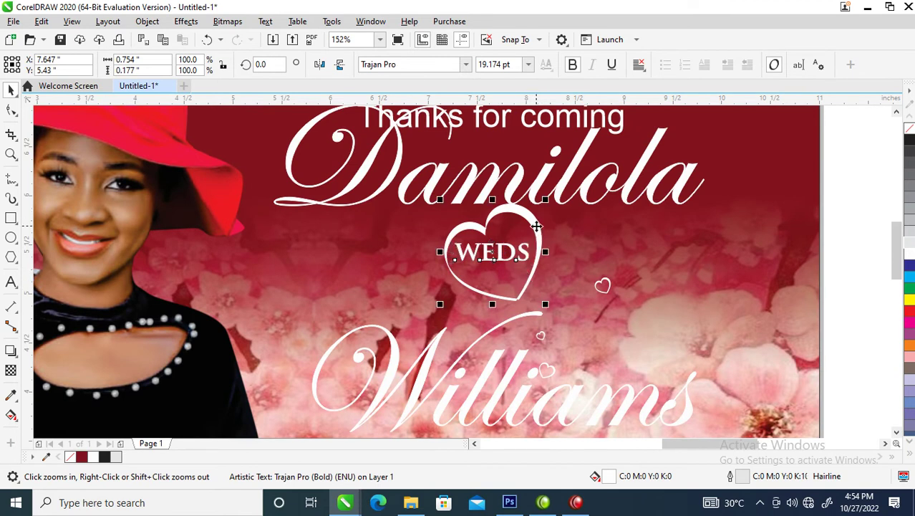
pyautogui.moveTo(548, 221); pyautogui.dragTo(378, 273)
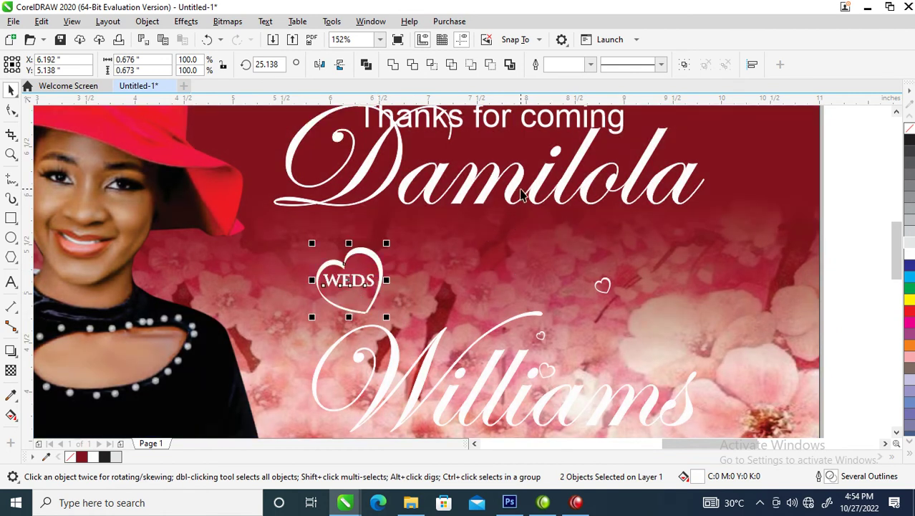
# Lower the upper name to just above the lower name and tuck the "weds" heart beside the lower name's initial.
pyautogui.moveTo(523, 197); pyautogui.dragTo(524, 253)
pyautogui.moveTo(279, 241); pyautogui.dragTo(419, 337)
pyautogui.moveTo(354, 281); pyautogui.dragTo(319, 317)
pyautogui.moveTo(423, 270); pyautogui.dragTo(397, 300)
pyautogui.moveTo(223, 255); pyautogui.dragTo(419, 405)
pyautogui.moveTo(337, 308); pyautogui.dragTo(333, 342)
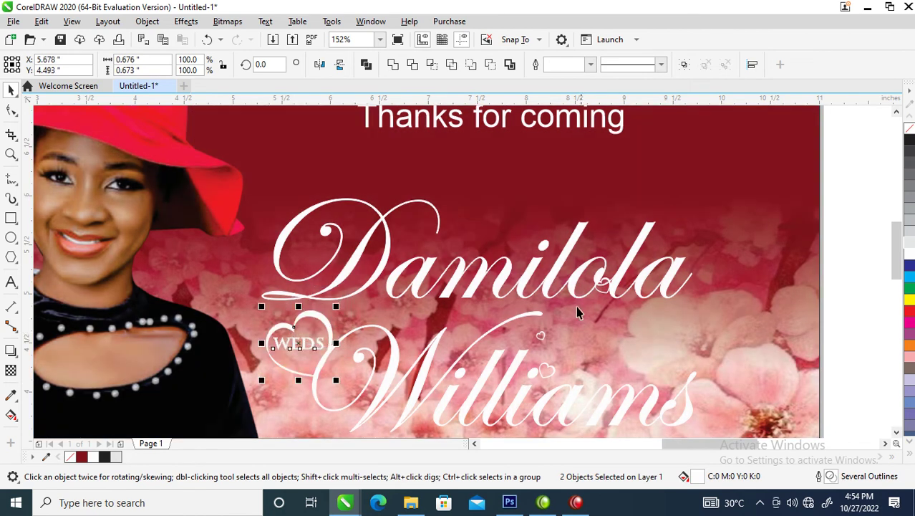
# Place the overlapping small heart above the upper name's "i" and shift that name slightly left and down.
pyautogui.click(602, 289)
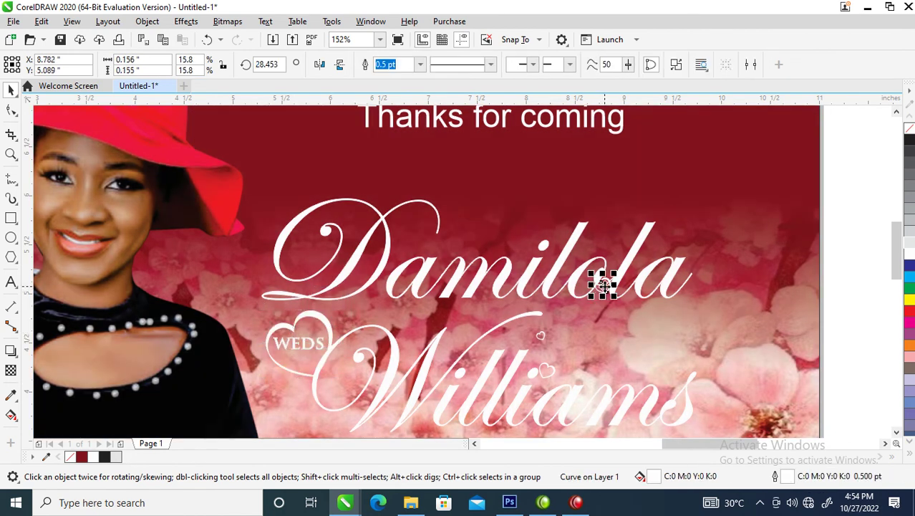
pyautogui.moveTo(601, 285); pyautogui.dragTo(515, 245)
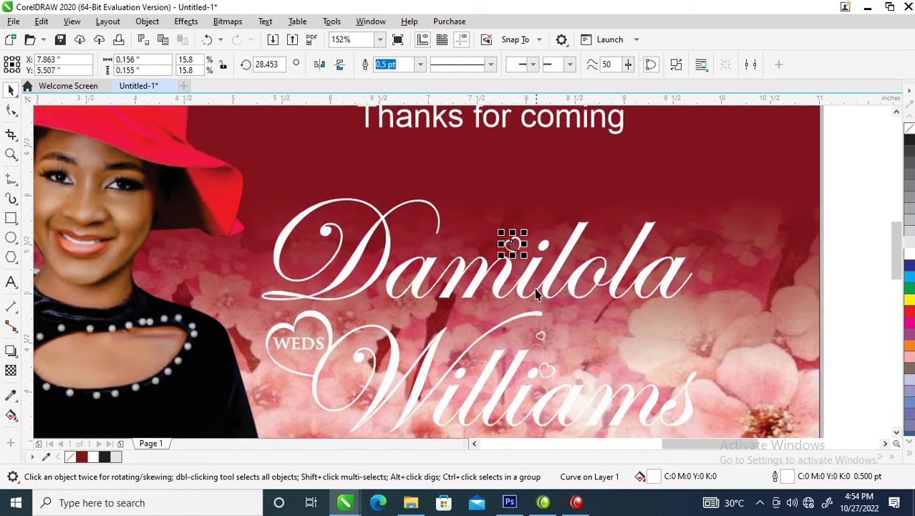
pyautogui.moveTo(541, 293); pyautogui.dragTo(512, 303)
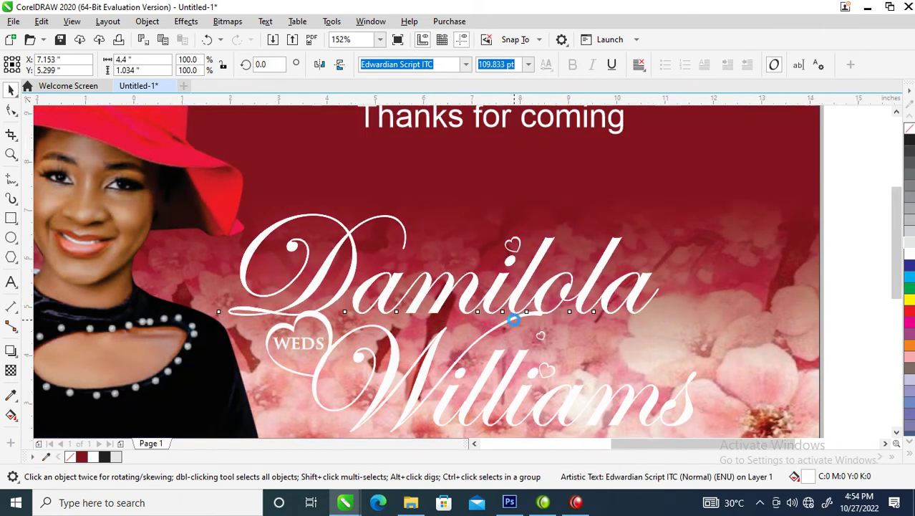
# Give both names a 2-point outline behind the fill that scales with the object, with round corners and round line caps.
pyautogui.scroll(-2, 514, 326)
pyautogui.press('z')
pyautogui.moveTo(322, 219); pyautogui.dragTo(690, 422)
pyautogui.press('space')
pyautogui.keyDown('shift'); pyautogui.click(610, 329); pyautogui.keyUp('shift')
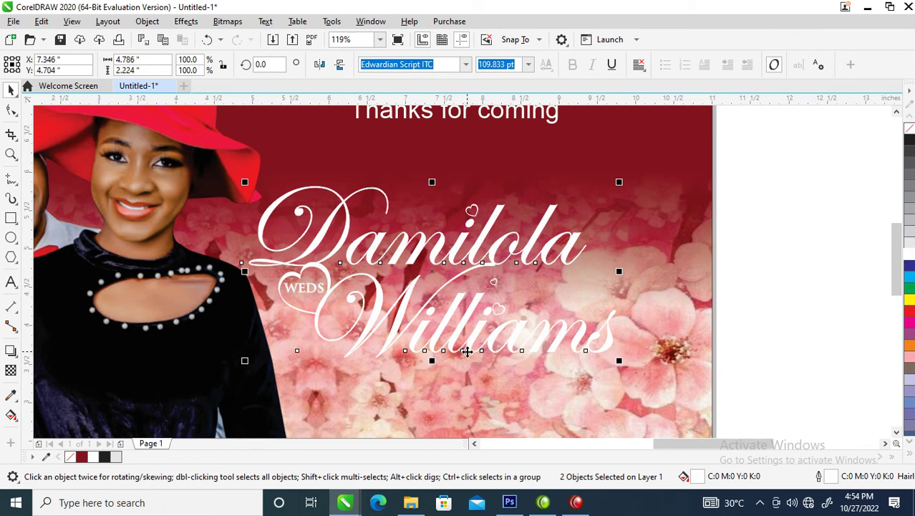
pyautogui.press('F12')
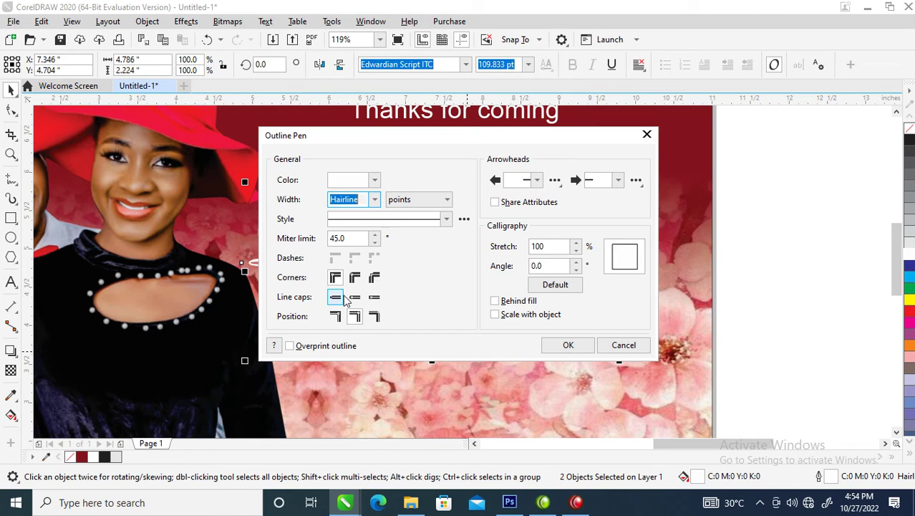
pyautogui.write('2')
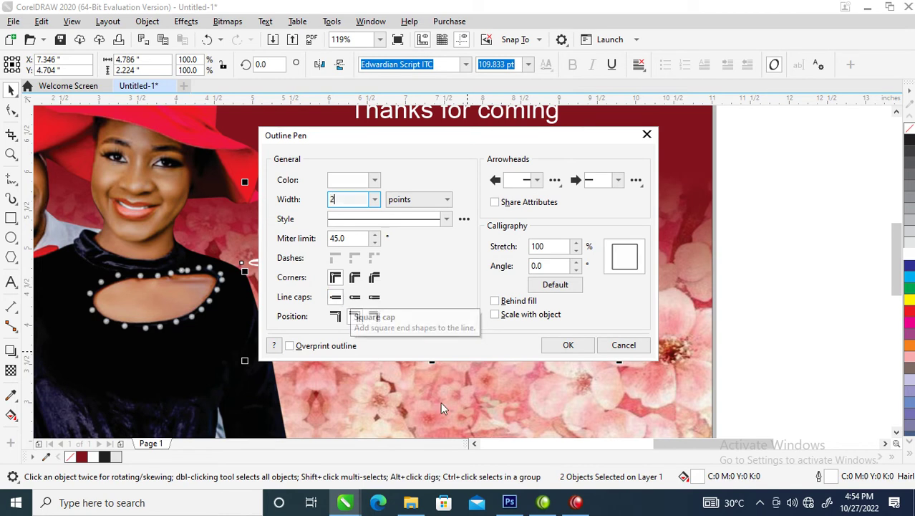
pyautogui.click(496, 301)
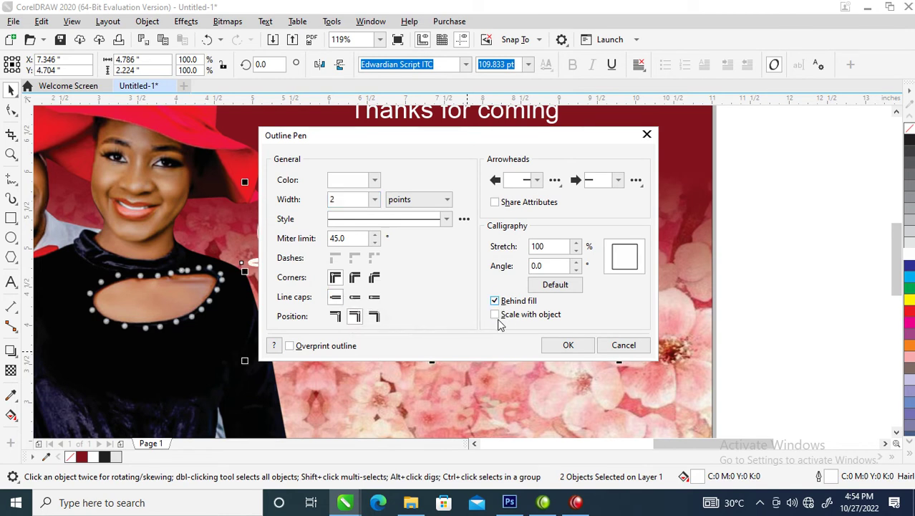
pyautogui.click(497, 316)
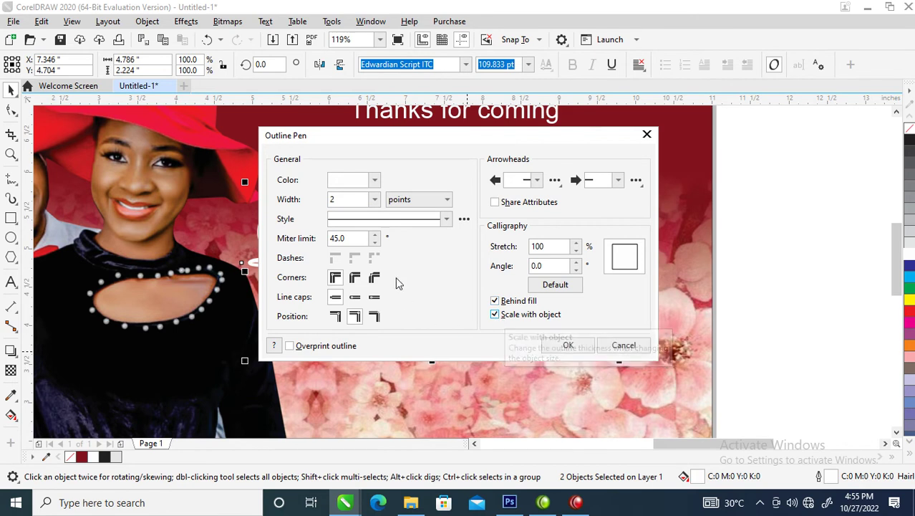
pyautogui.click(356, 278)
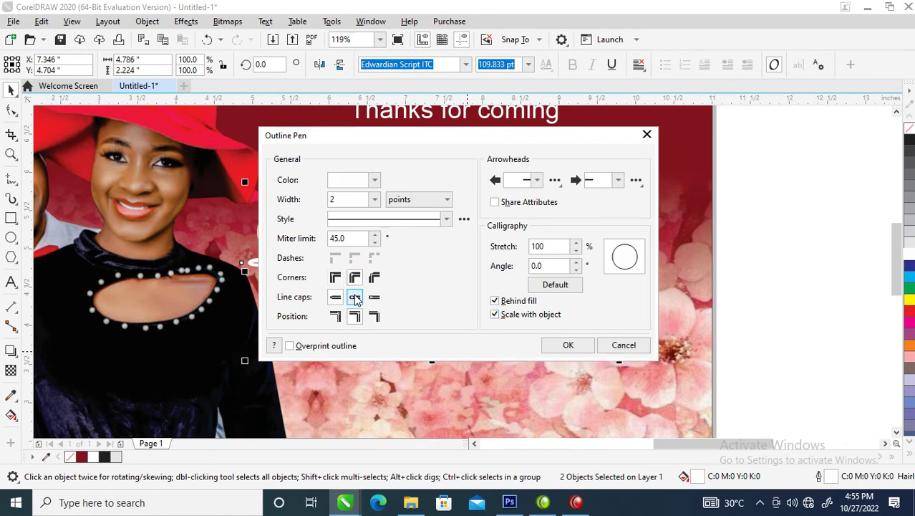
pyautogui.click(356, 298)
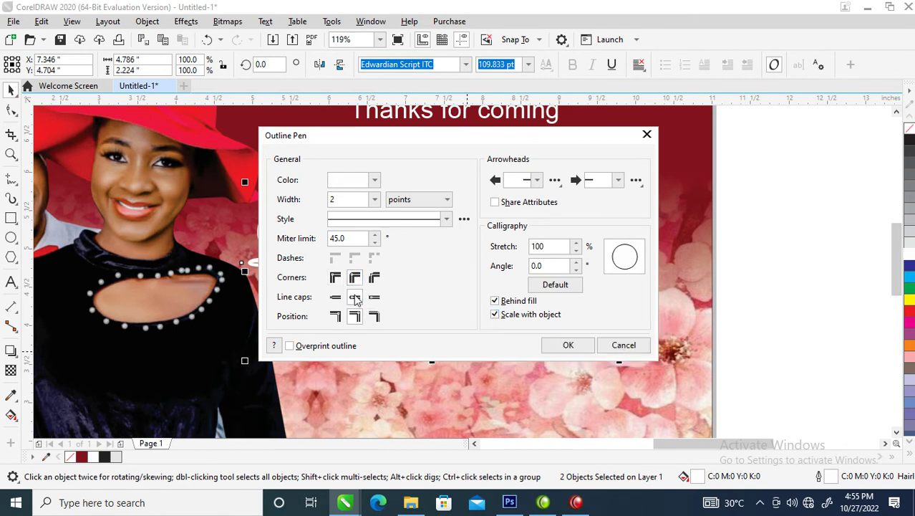
pyautogui.click(568, 345)
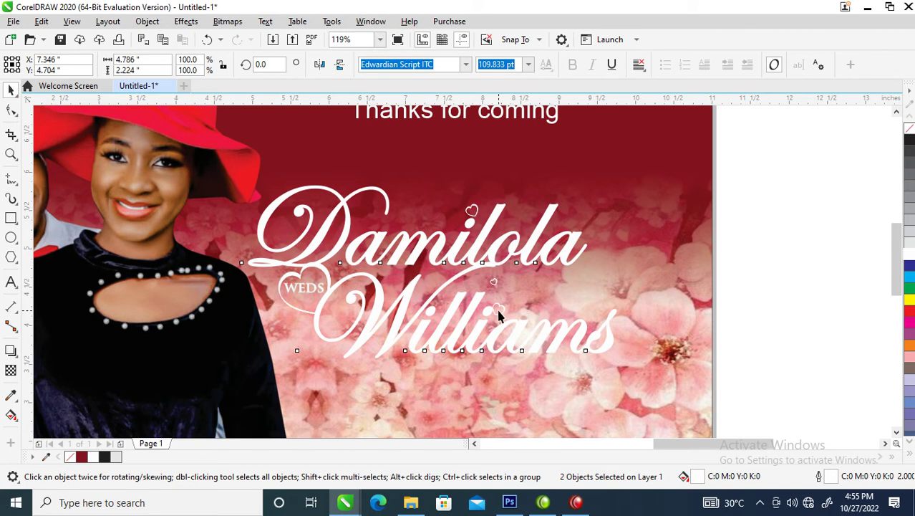
# Move both names down past the page's lower edge and convert their outlines to objects.
pyautogui.press('F4')
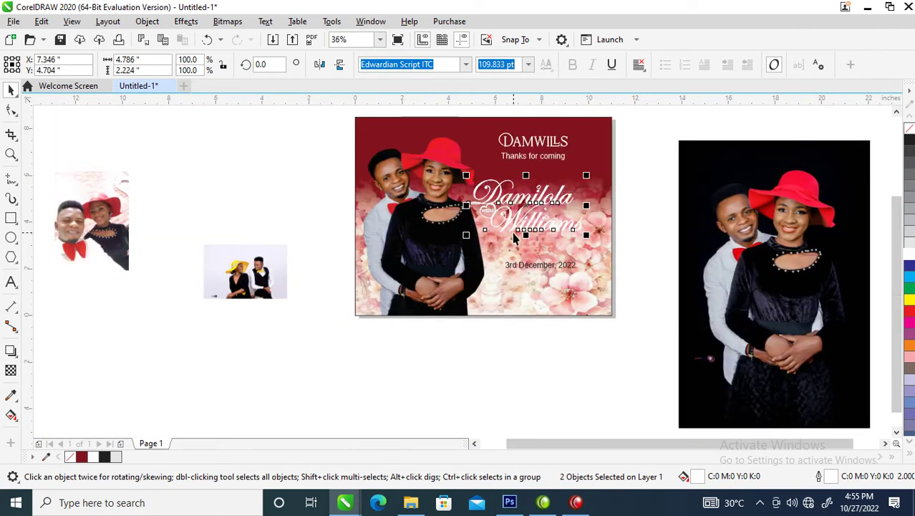
pyautogui.moveTo(566, 201); pyautogui.dragTo(571, 314)
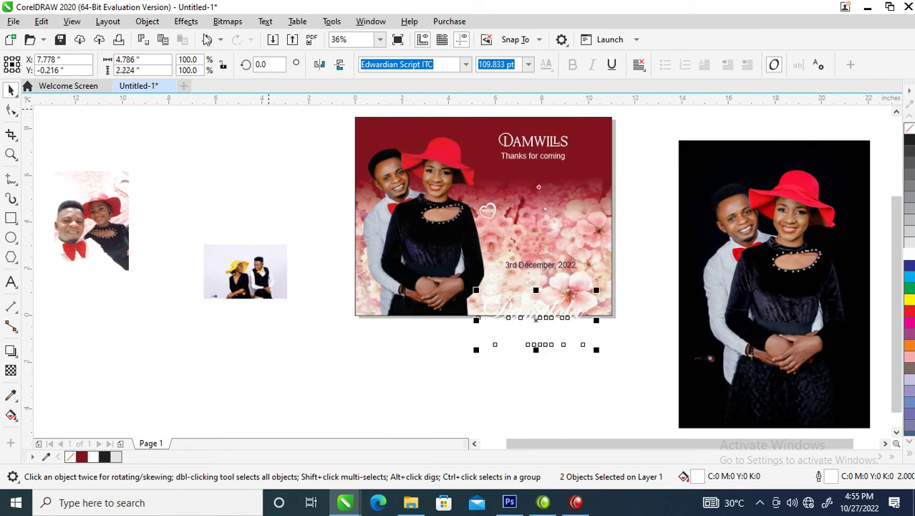
pyautogui.click(147, 22)
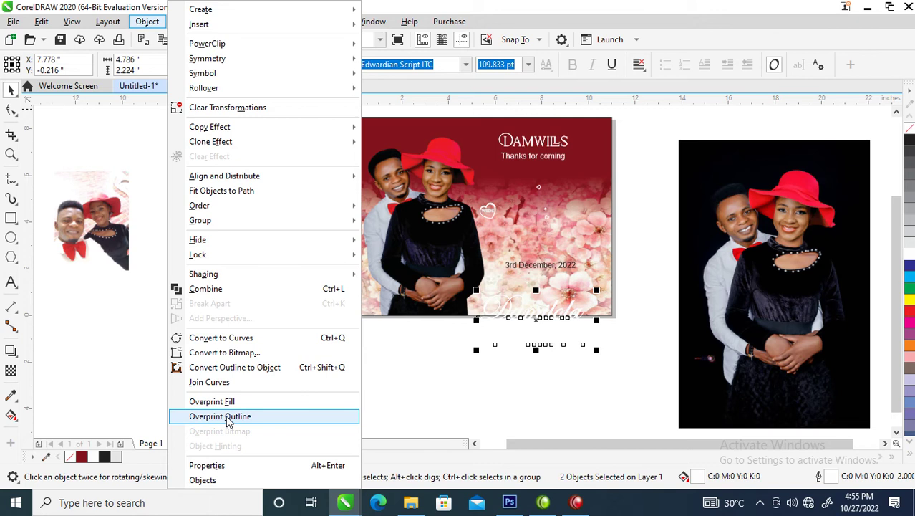
pyautogui.click(233, 367)
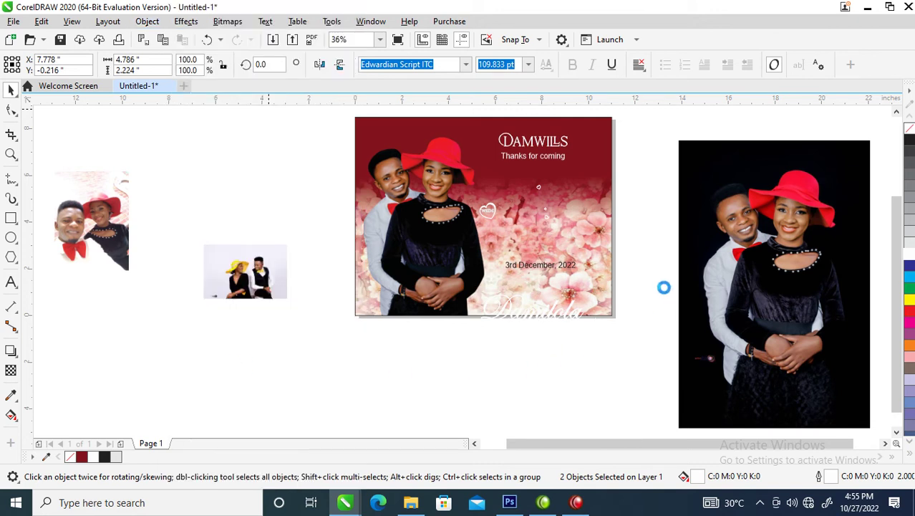
# Weld the upper name to its outline object, and weld the lower name to its own outline object.
pyautogui.moveTo(651, 282); pyautogui.dragTo(490, 300)
pyautogui.moveTo(445, 330); pyautogui.dragTo(437, 333)
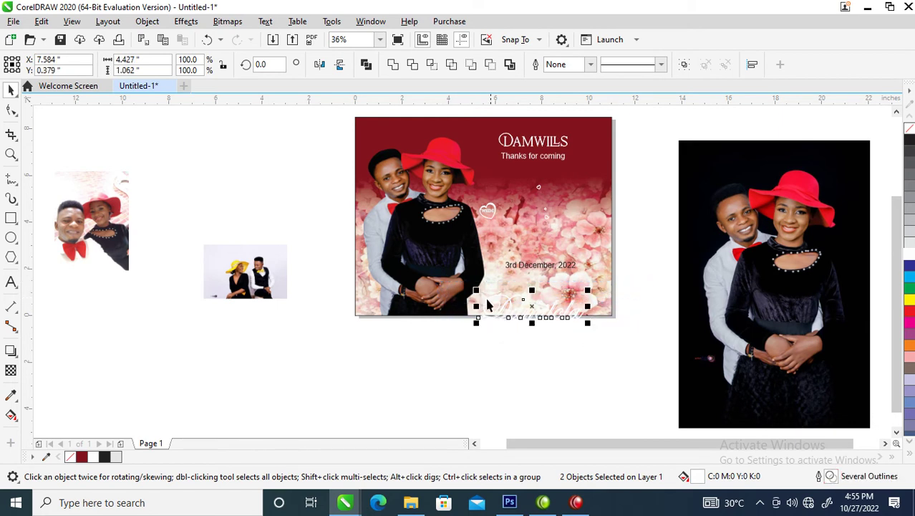
pyautogui.click(393, 64)
pyautogui.moveTo(649, 311); pyautogui.dragTo(430, 384)
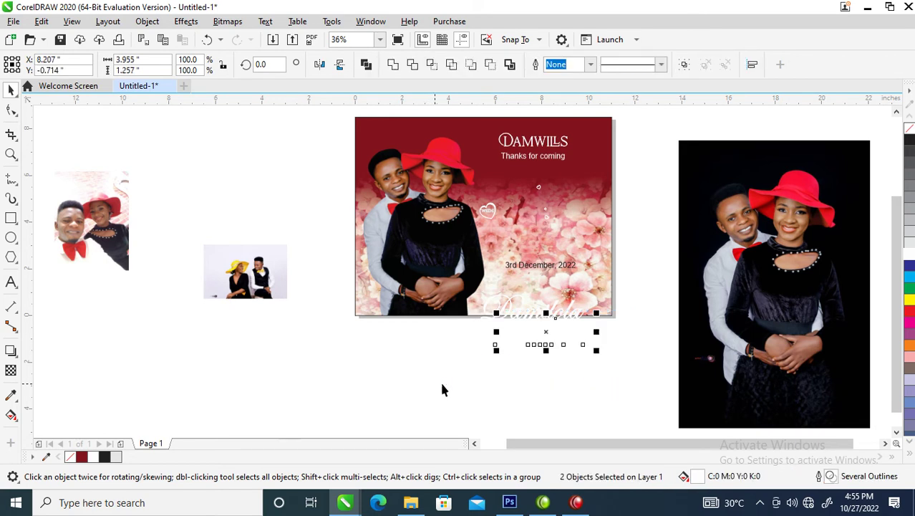
pyautogui.click(392, 65)
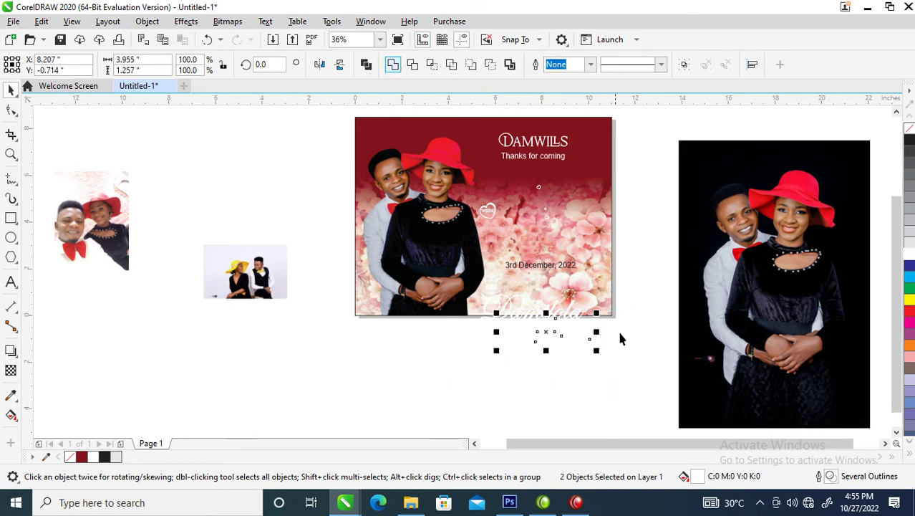
# Move both welded names back onto the page between the thank-you text and the date, lined up with the hearts.
pyautogui.moveTo(646, 288); pyautogui.dragTo(468, 367)
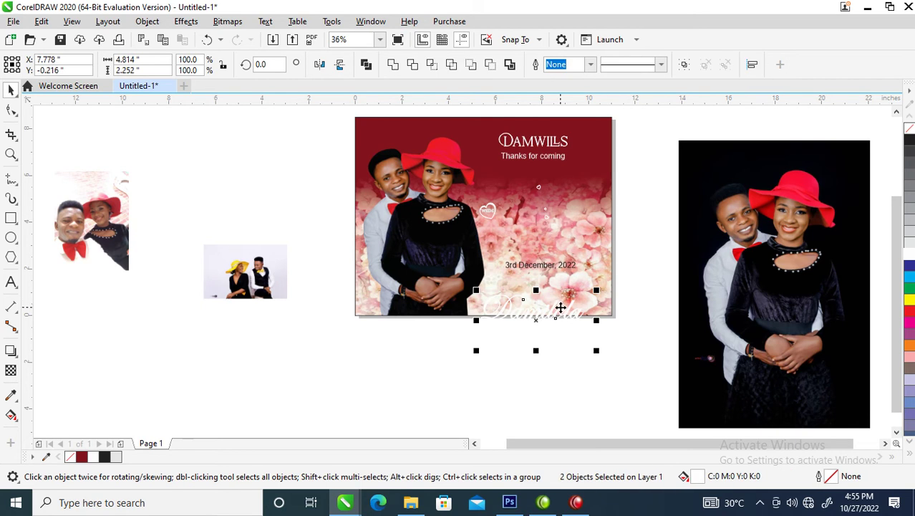
pyautogui.moveTo(561, 310)
pyautogui.mouseDown()
pyautogui.moveTo(578, 185)
pyautogui.moveTo(581, 192)
pyautogui.mouseUp()
pyautogui.press('z')
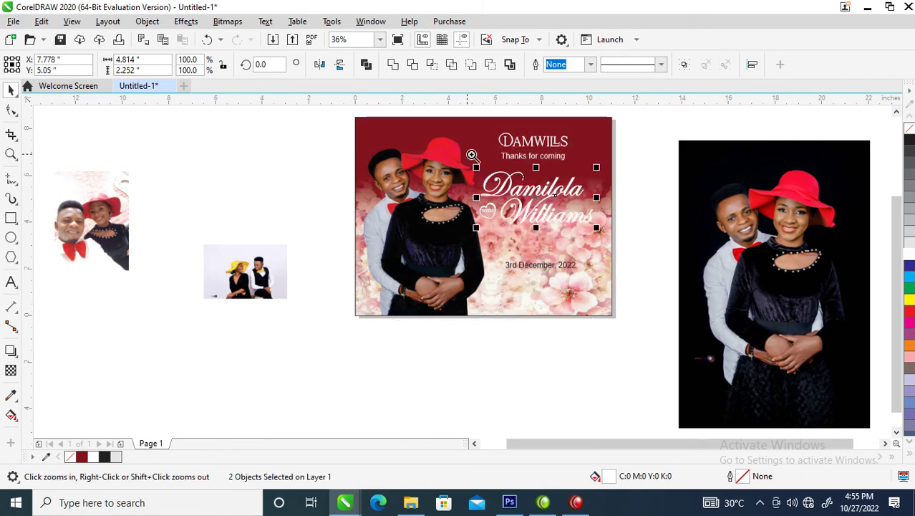
pyautogui.moveTo(598, 239); pyautogui.dragTo(546, 239)
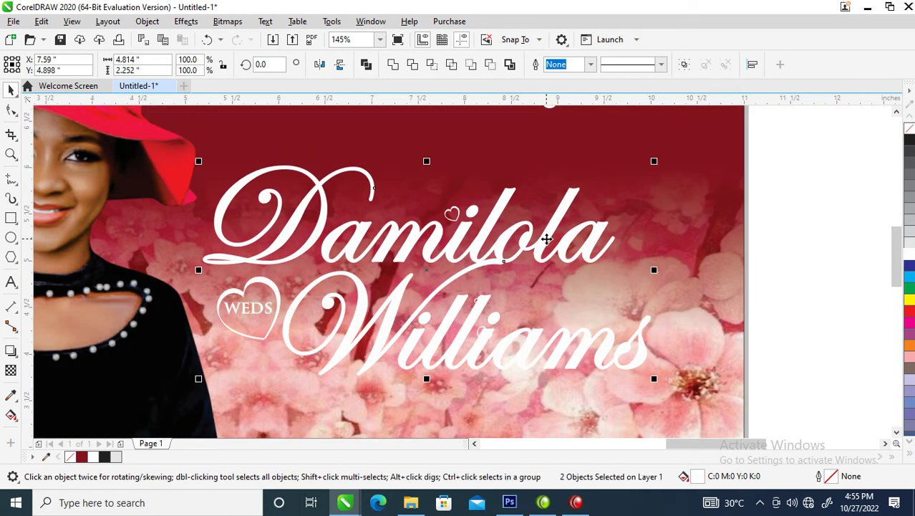
# Group the names, "weds" and hearts, then duplicate the group and align the copy exactly over the original.
pyautogui.scroll(-2, 476, 259)
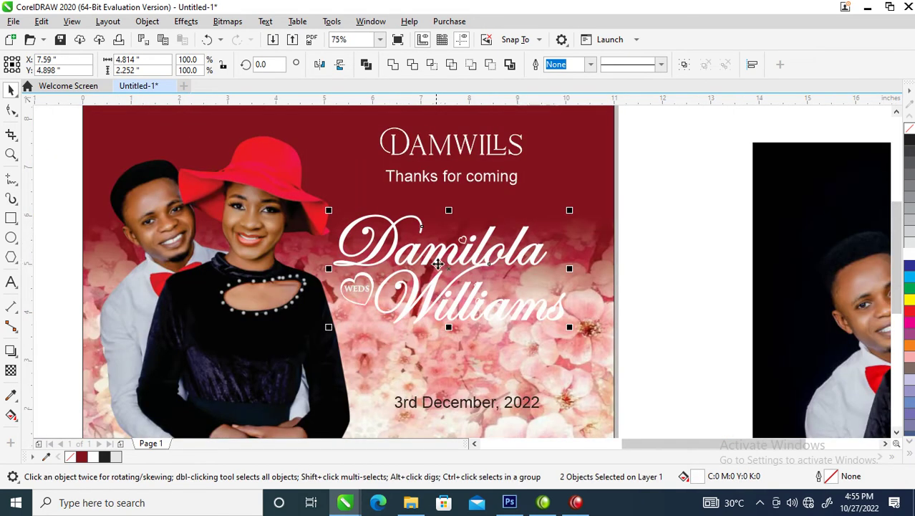
pyautogui.moveTo(305, 190); pyautogui.dragTo(600, 371)
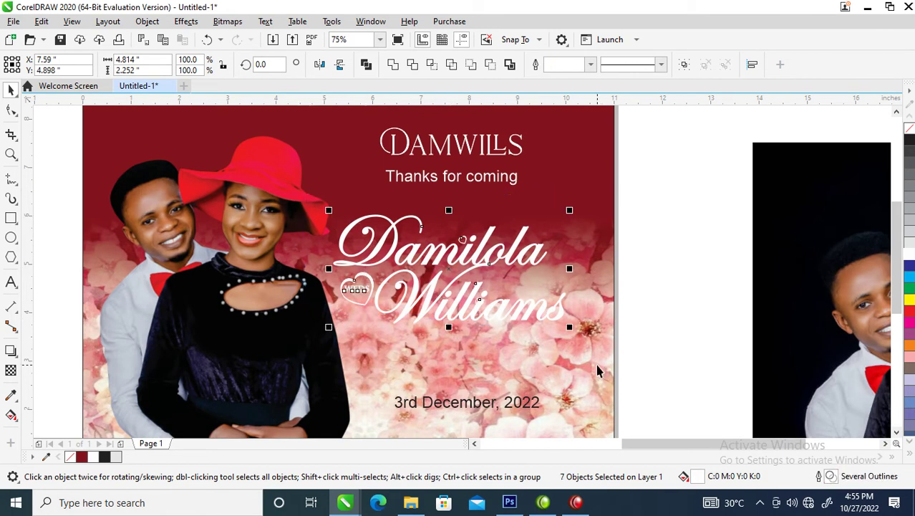
pyautogui.hotkey('ctrl', 'g')
pyautogui.moveTo(486, 312); pyautogui.dragTo(480, 350)
pyautogui.rightClick(480, 350)
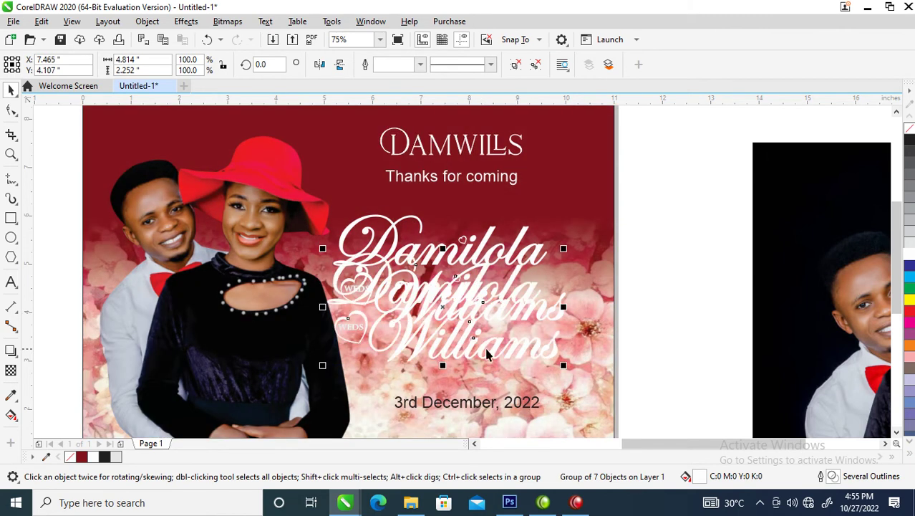
pyautogui.keyDown('shift'); pyautogui.click(538, 252); pyautogui.keyUp('shift')
pyautogui.press('c')
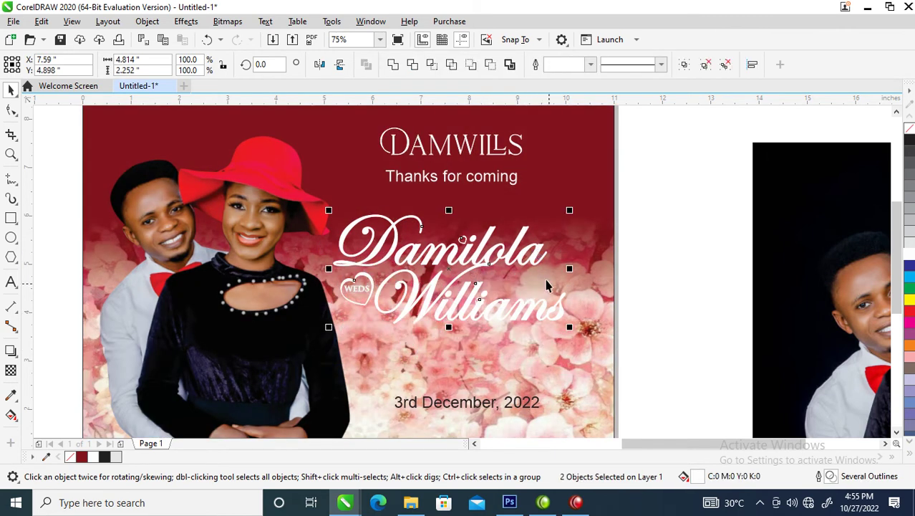
# Colour the front group's fill and outline black and send it behind the white group.
pyautogui.click(637, 283)
pyautogui.click(531, 261)
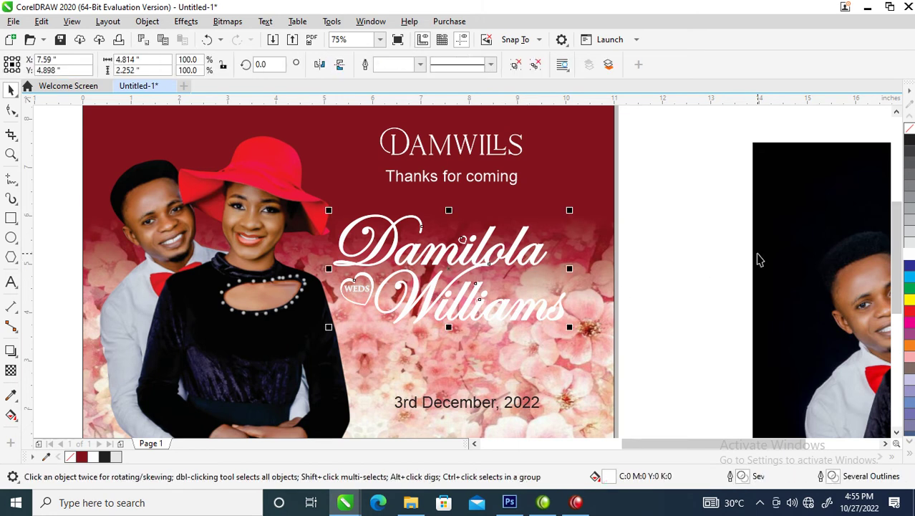
pyautogui.click(911, 141)
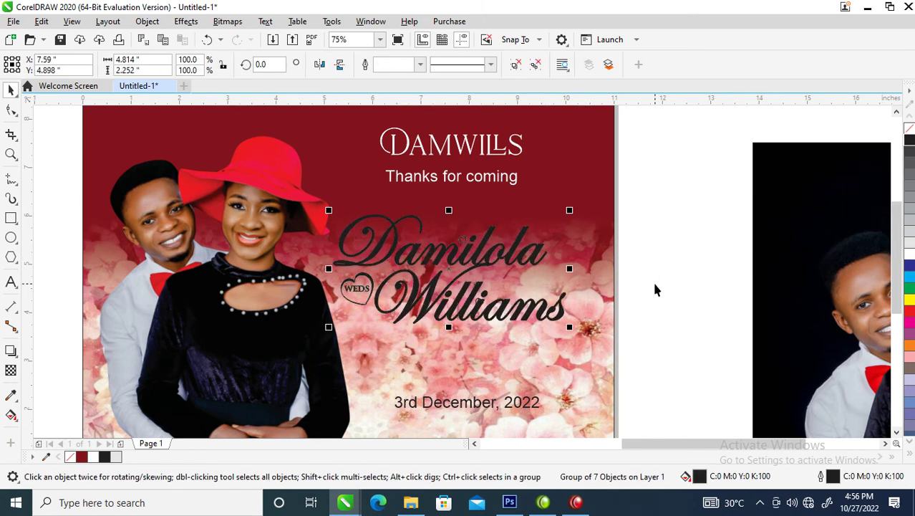
pyautogui.hotkey('ctrl', 'z')
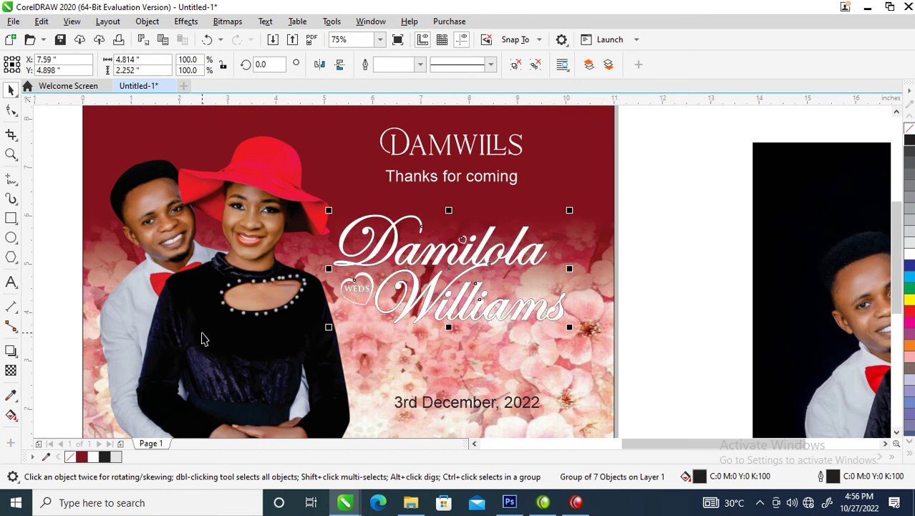
# Give the black names group a 3 pt outline behind the fill, scaled with the object, with round corners and line caps.
pyautogui.press('F12')
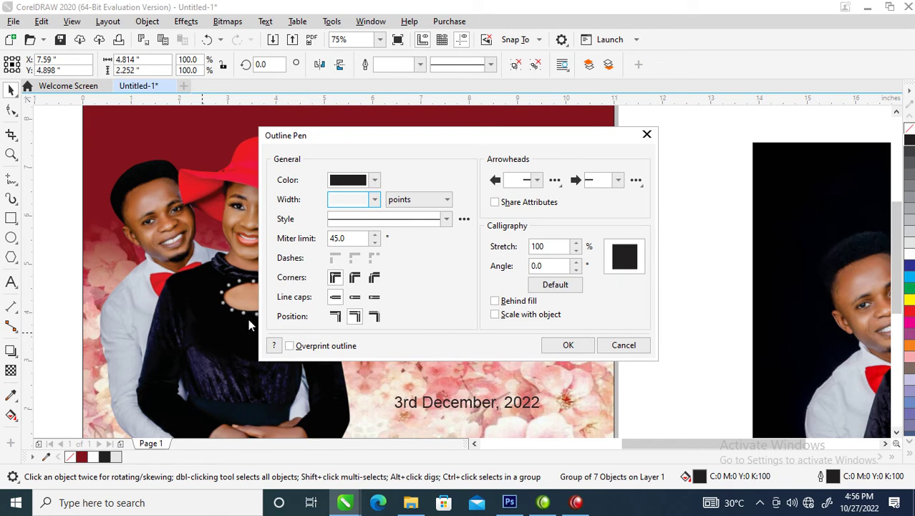
pyautogui.click(495, 301)
pyautogui.click(495, 314)
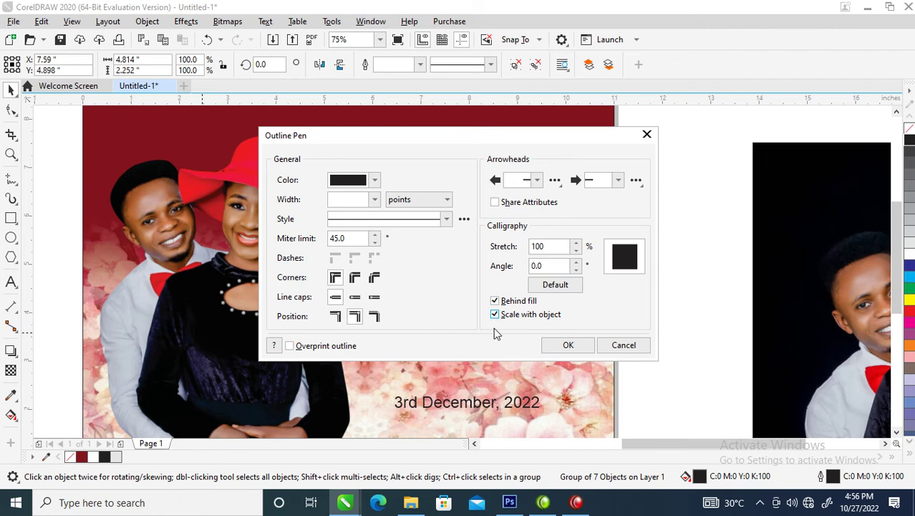
pyautogui.click(356, 280)
pyautogui.click(355, 298)
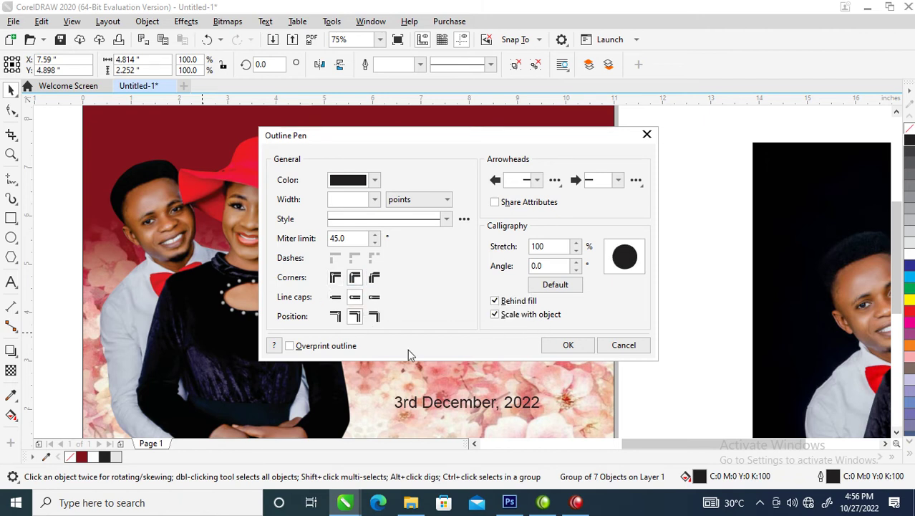
pyautogui.click(568, 345)
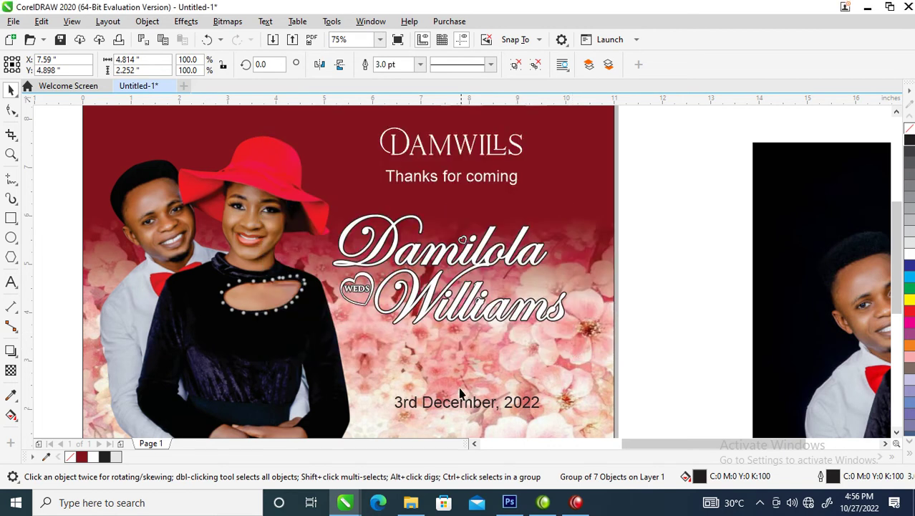
# Add a drop shadow falling slightly down and left from the black names group, with opacity 100.
pyautogui.click(11, 351)
pyautogui.moveTo(449, 269); pyautogui.dragTo(406, 328)
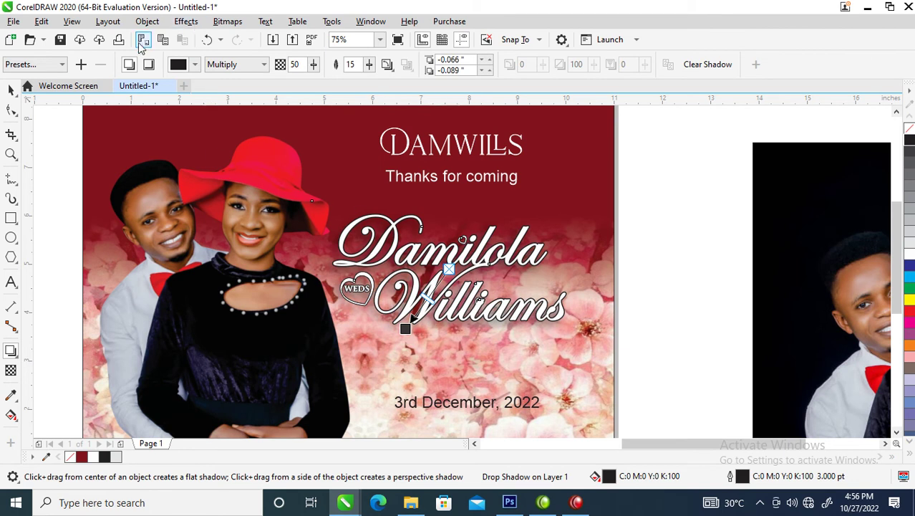
pyautogui.click(300, 63)
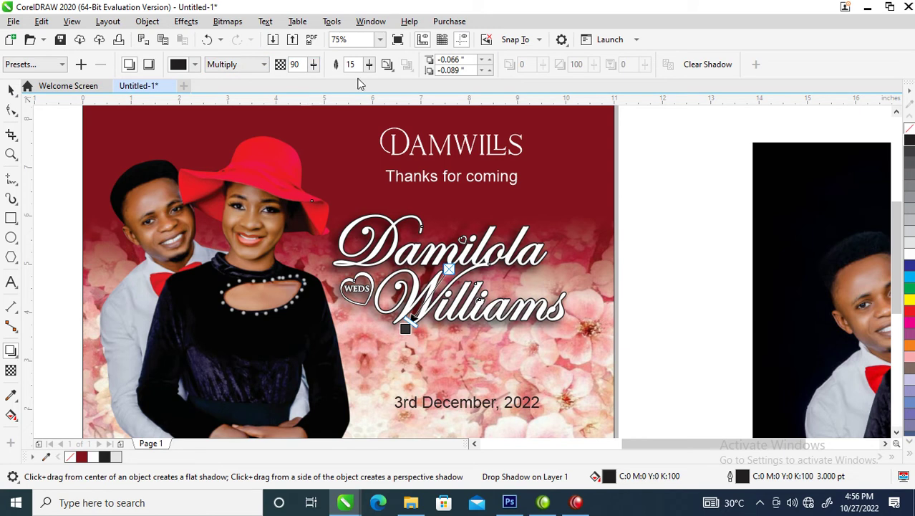
pyautogui.write('100')
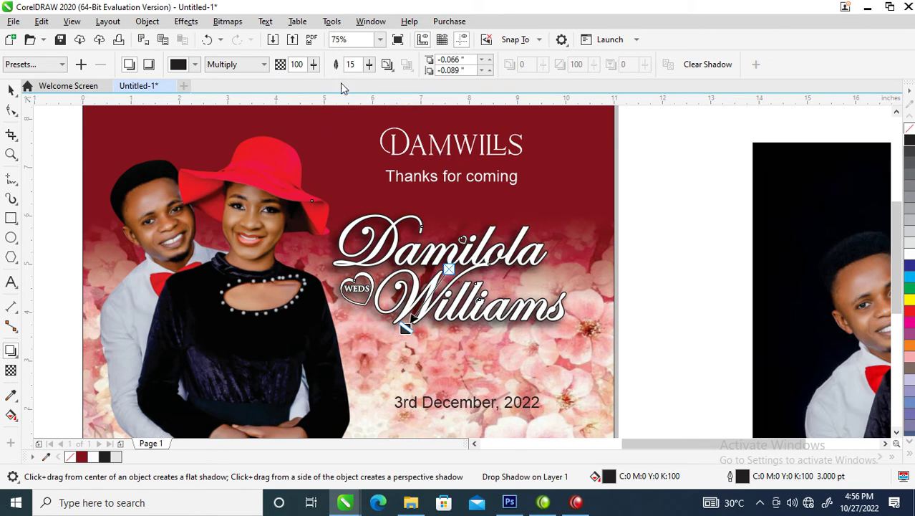
# Change the drop shadow's colour to dark red, CMYK 27, 100, 76, 40.
pyautogui.click(194, 64)
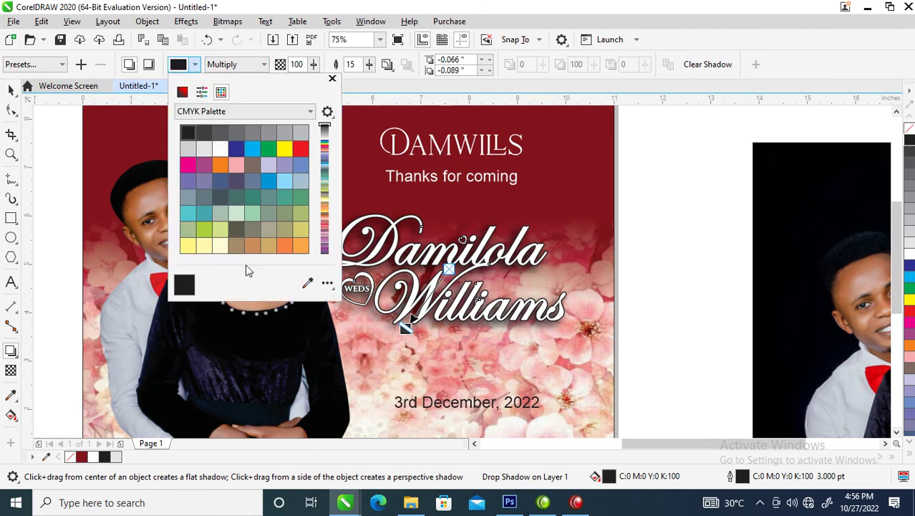
pyautogui.click(182, 91)
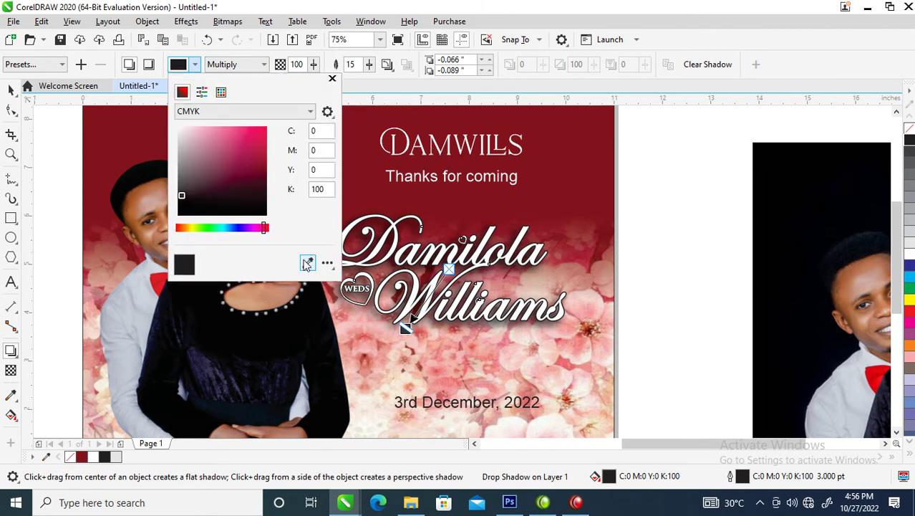
pyautogui.click(262, 180)
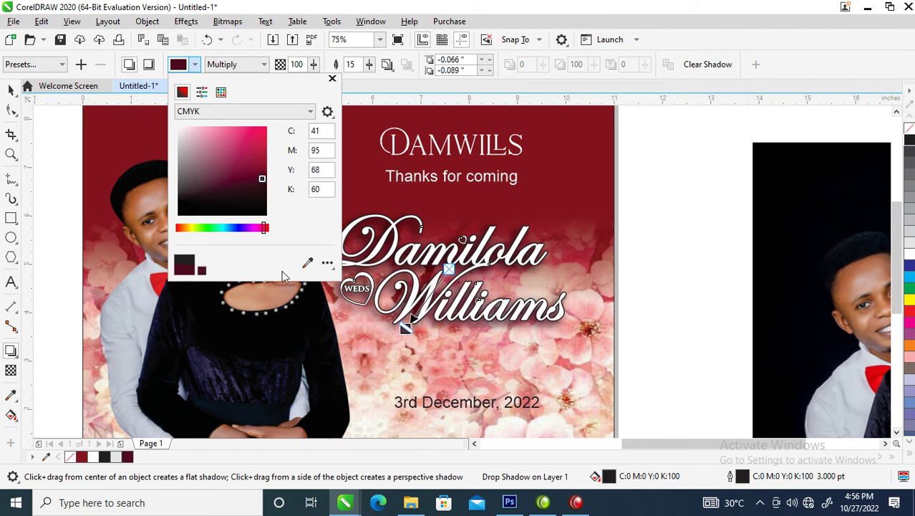
pyautogui.click(262, 171)
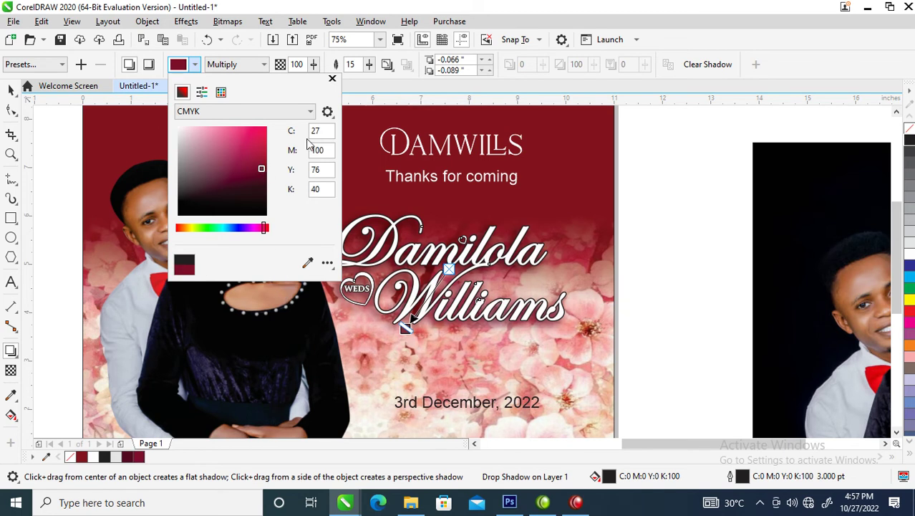
pyautogui.click(333, 78)
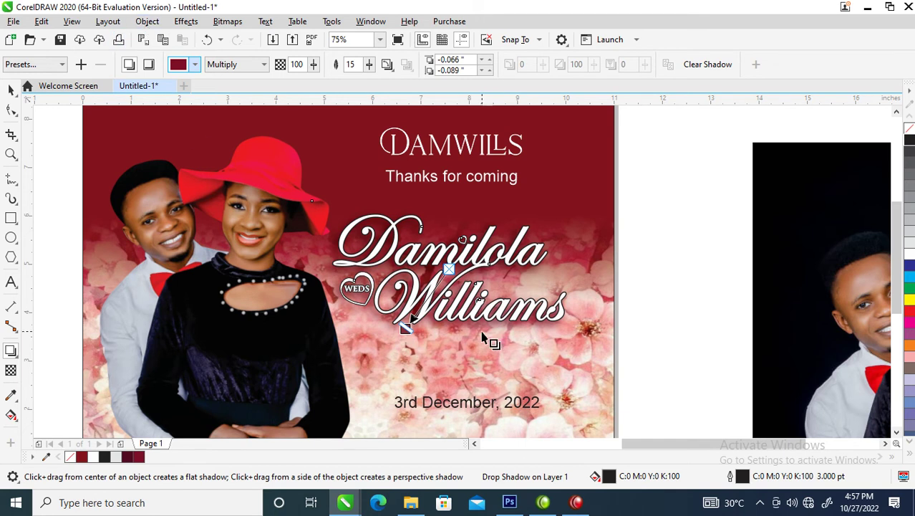
# Break the drop shadow apart from the black names group, then group the two resulting objects.
pyautogui.click(147, 21)
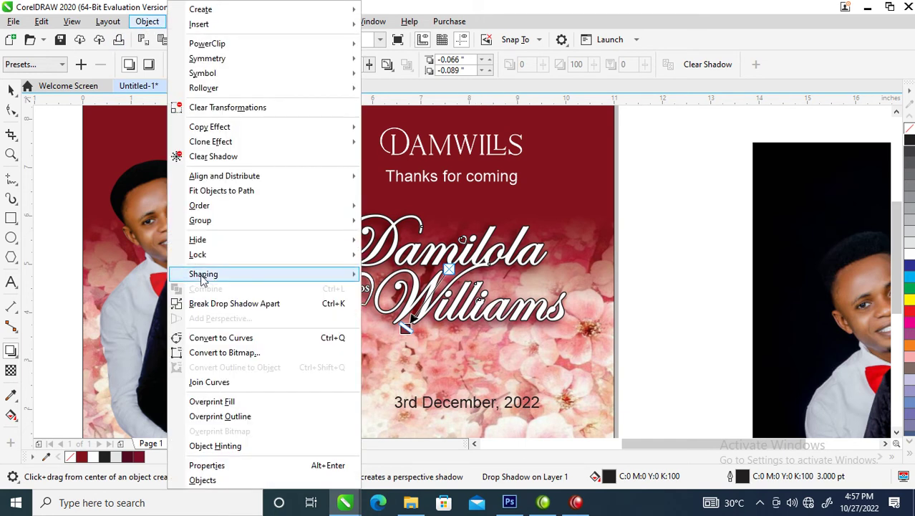
pyautogui.click(222, 301)
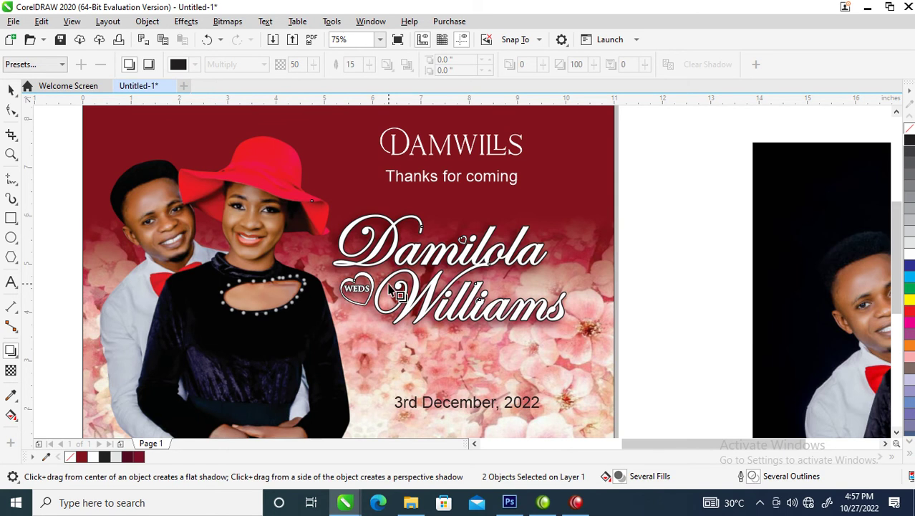
pyautogui.press('space')
pyautogui.hotkey('ctrl', 'g')
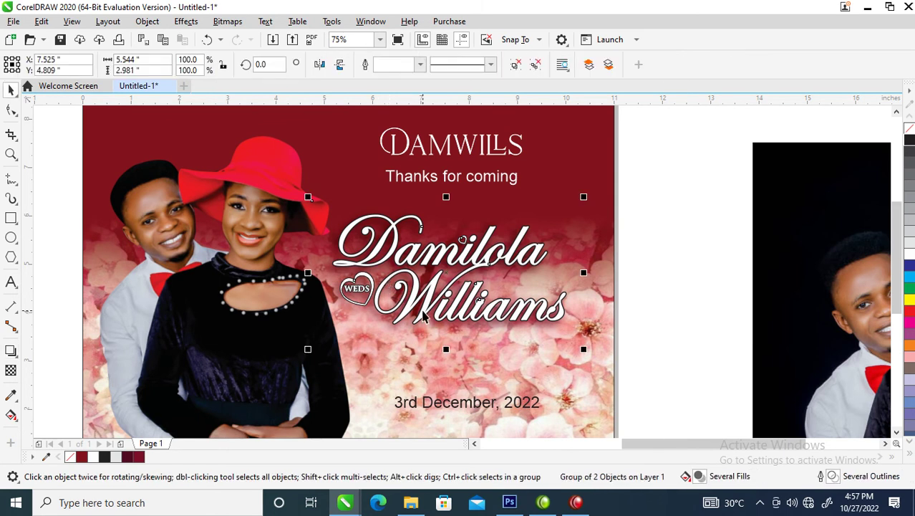
# Colour the fill and outline of the white heart around "WEDS" pure yellow (Y 100).
pyautogui.press('z')
pyautogui.moveTo(296, 194); pyautogui.dragTo(594, 349)
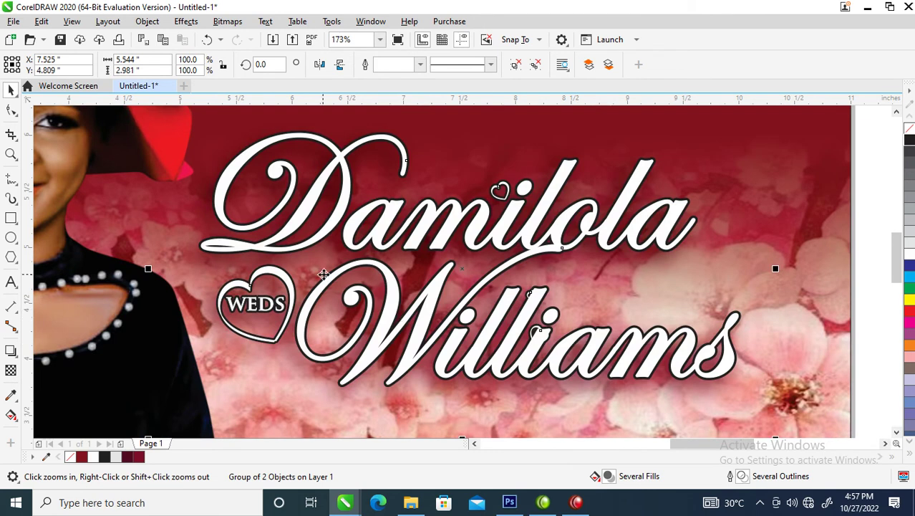
pyautogui.keyDown('ctrl'); pyautogui.click(279, 268); pyautogui.keyUp('ctrl')
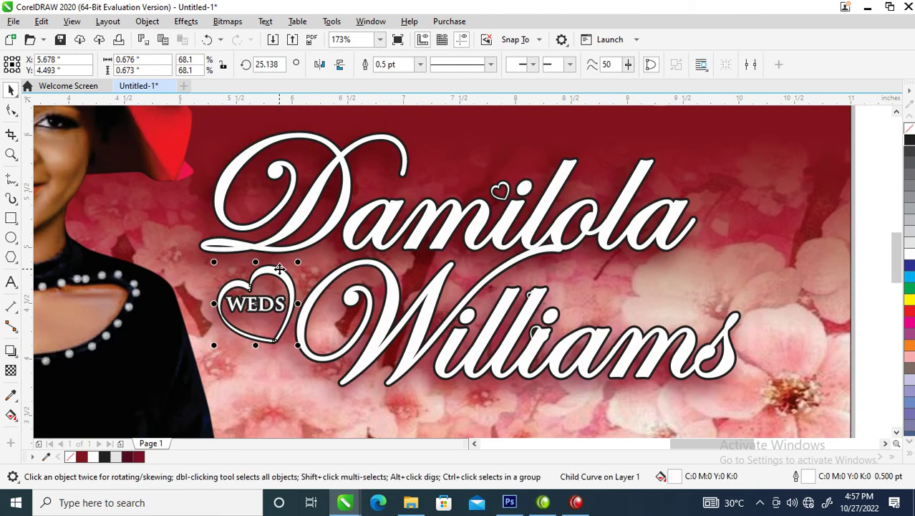
pyautogui.click(910, 302)
pyautogui.keyDown('ctrl'); pyautogui.click(910, 303); pyautogui.keyUp('ctrl')
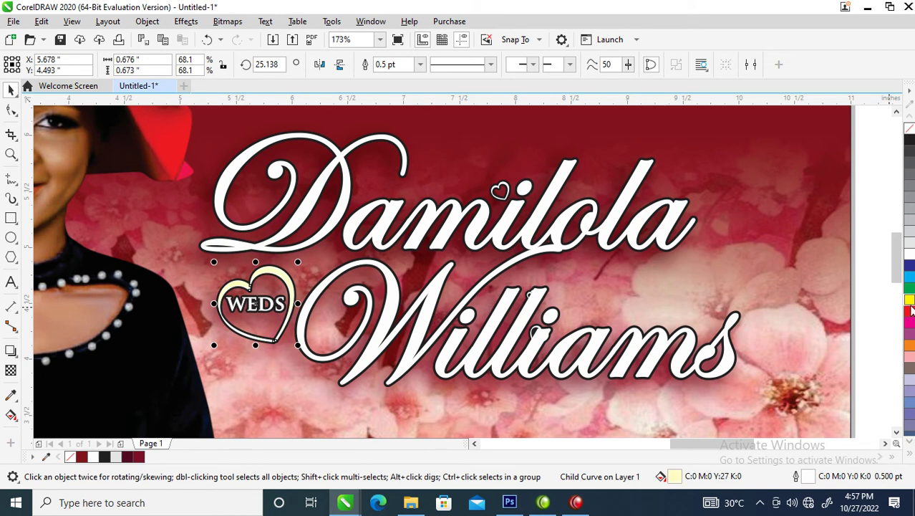
pyautogui.keyDown('ctrl'); pyautogui.click(911, 306); pyautogui.keyUp('ctrl')
pyautogui.keyDown('ctrl'); pyautogui.click(911, 306); pyautogui.keyUp('ctrl')
pyautogui.keyDown('ctrl'); pyautogui.click(911, 306); pyautogui.keyUp('ctrl')
pyautogui.keyDown('ctrl'); pyautogui.click(911, 306); pyautogui.keyUp('ctrl')
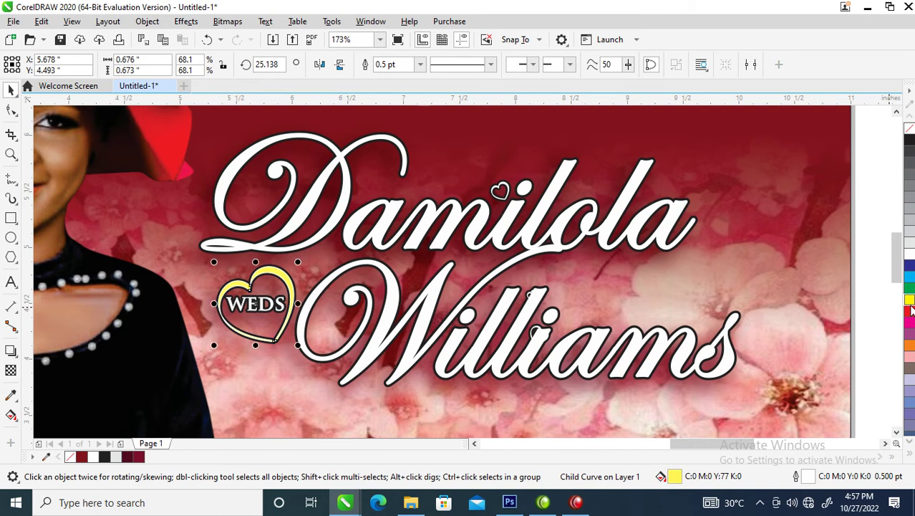
pyautogui.click(910, 303)
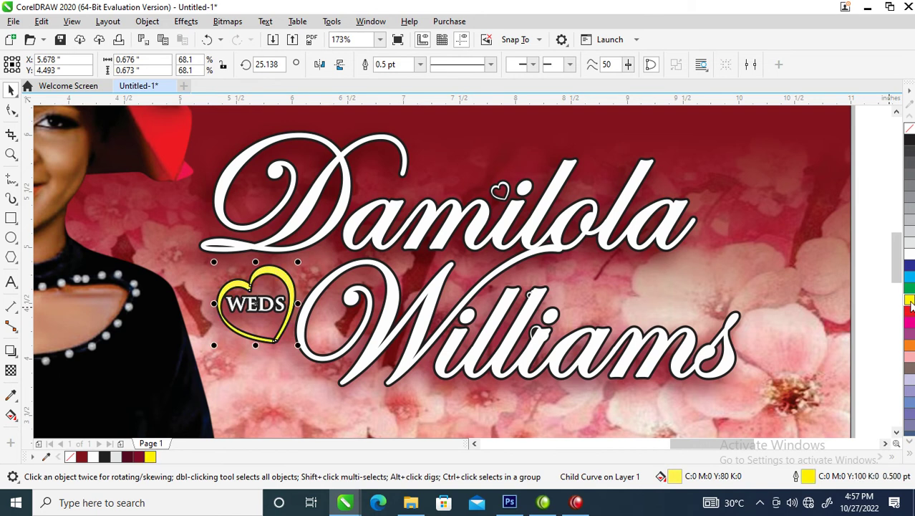
pyautogui.scroll(-2, 715, 269)
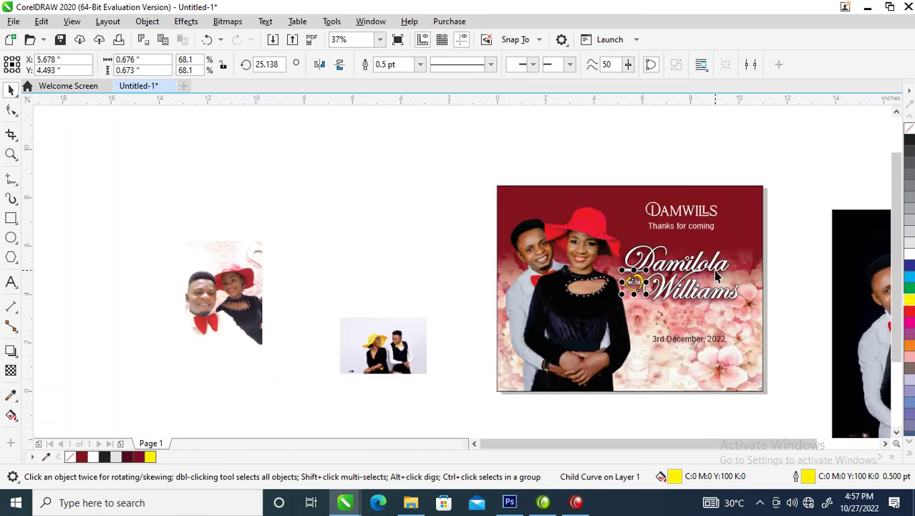
# Set the "Thanks for coming" text in Trajan Pro, move it below the date near the page's lower edge, and colour it black.
pyautogui.press('z')
pyautogui.moveTo(436, 158); pyautogui.dragTo(796, 394)
pyautogui.press('space')
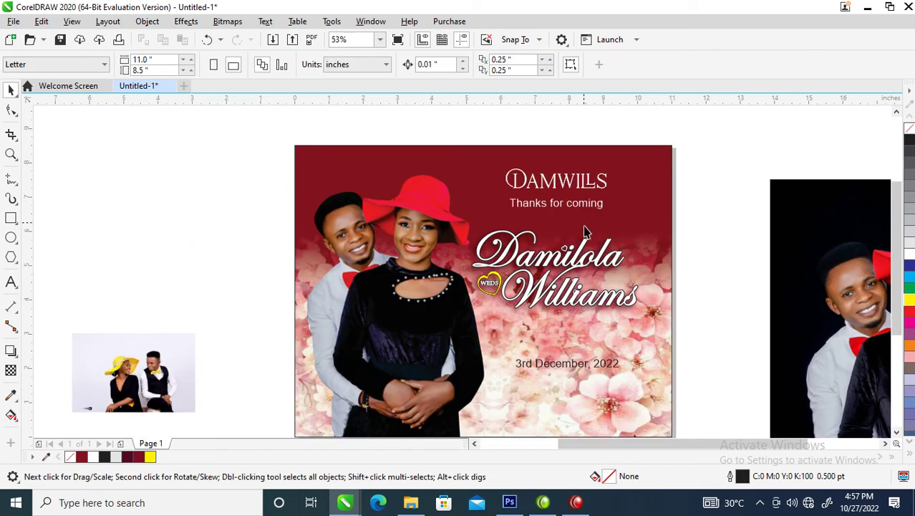
pyautogui.moveTo(604, 204)
pyautogui.mouseDown()
pyautogui.moveTo(599, 216)
pyautogui.moveTo(606, 209)
pyautogui.mouseUp()
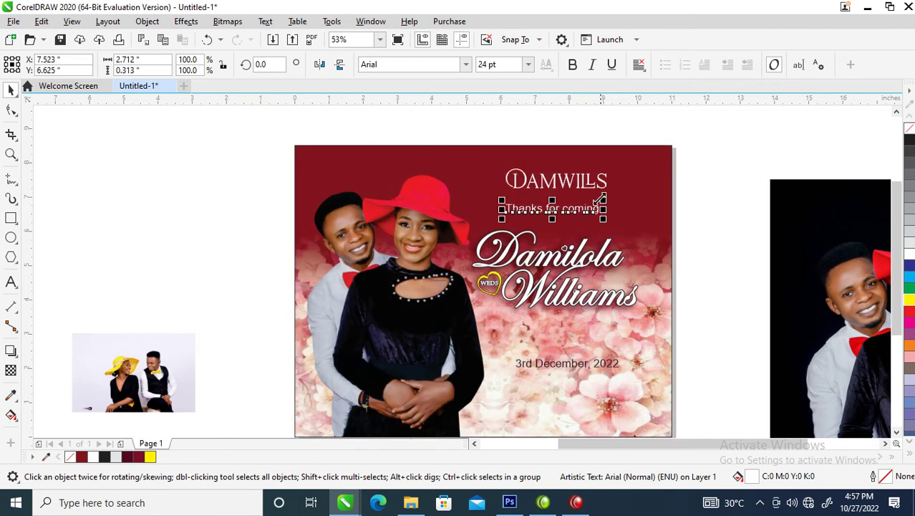
pyautogui.click(466, 64)
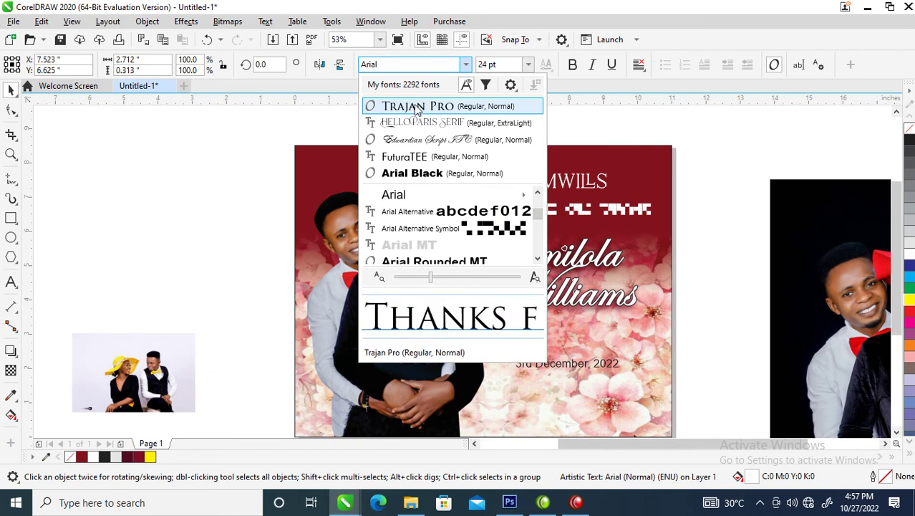
pyautogui.click(379, 106)
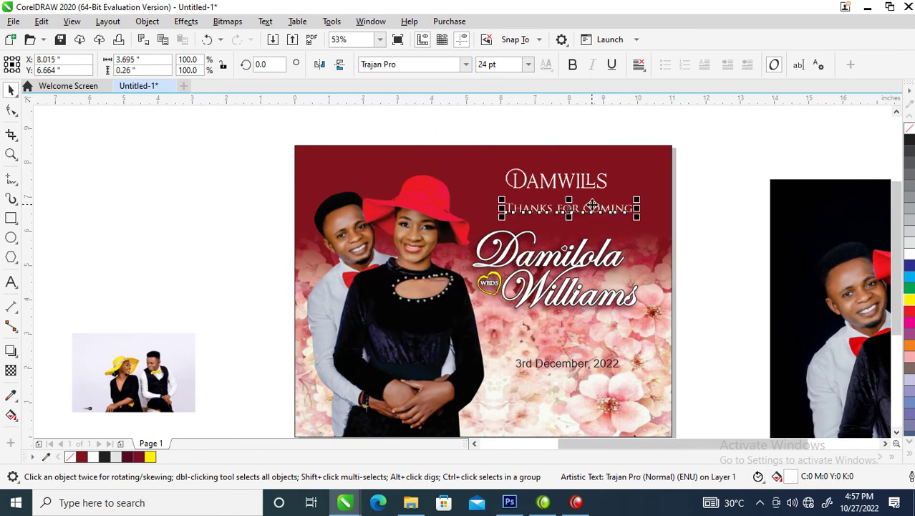
pyautogui.moveTo(604, 209); pyautogui.dragTo(590, 413)
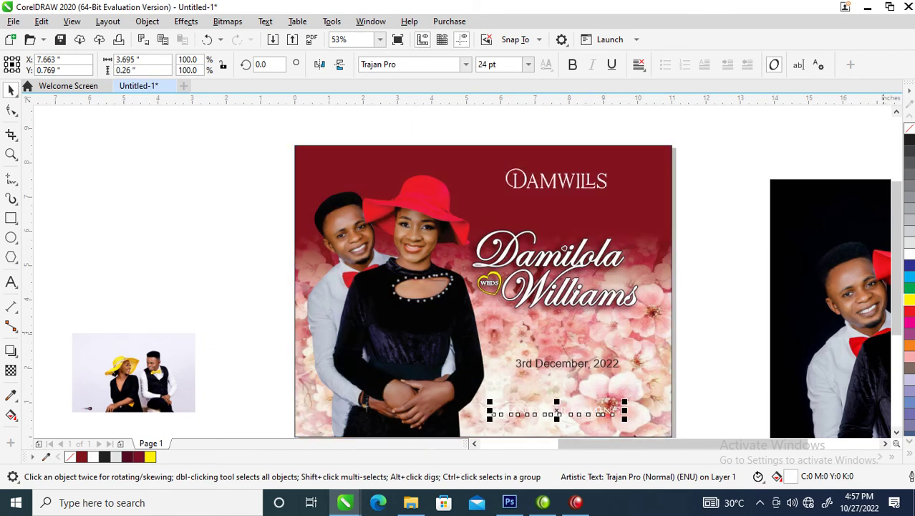
pyautogui.click(911, 140)
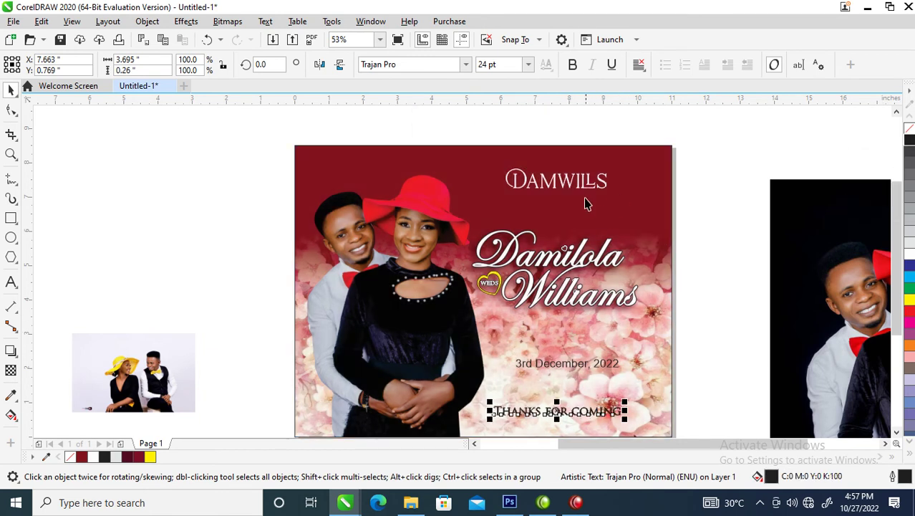
# Move the names with their shadow down close to the date, and place the date just above the thank-you text.
pyautogui.moveTo(723, 202); pyautogui.dragTo(429, 357)
pyautogui.moveTo(580, 296); pyautogui.dragTo(581, 321)
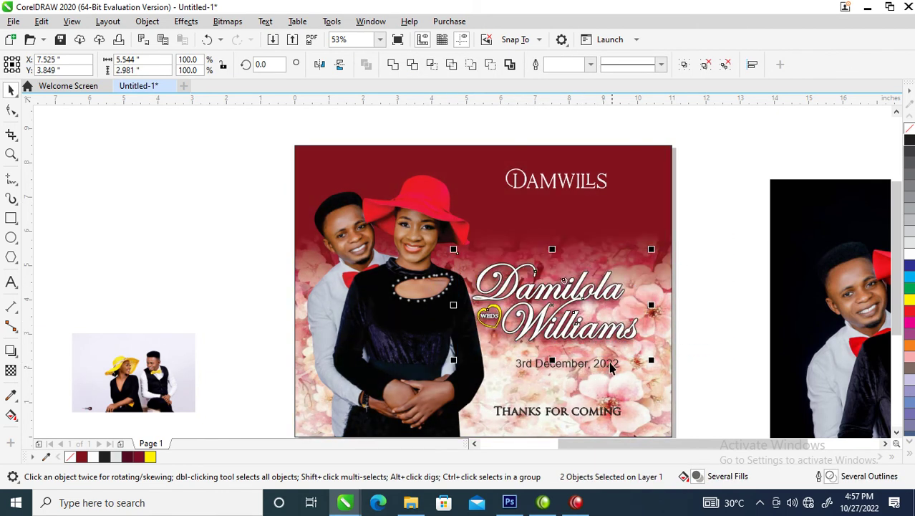
pyautogui.moveTo(615, 367); pyautogui.dragTo(619, 391)
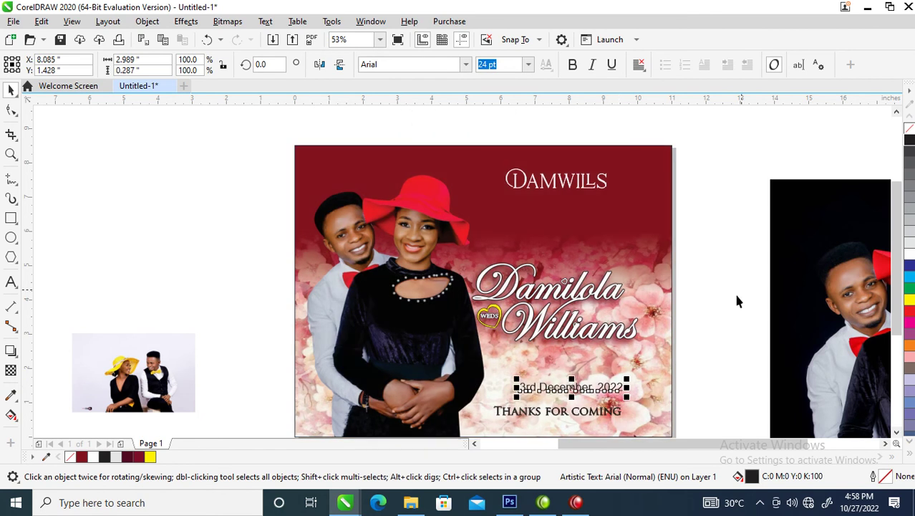
pyautogui.moveTo(710, 262); pyautogui.dragTo(467, 346)
pyautogui.moveTo(570, 332); pyautogui.dragTo(569, 280)
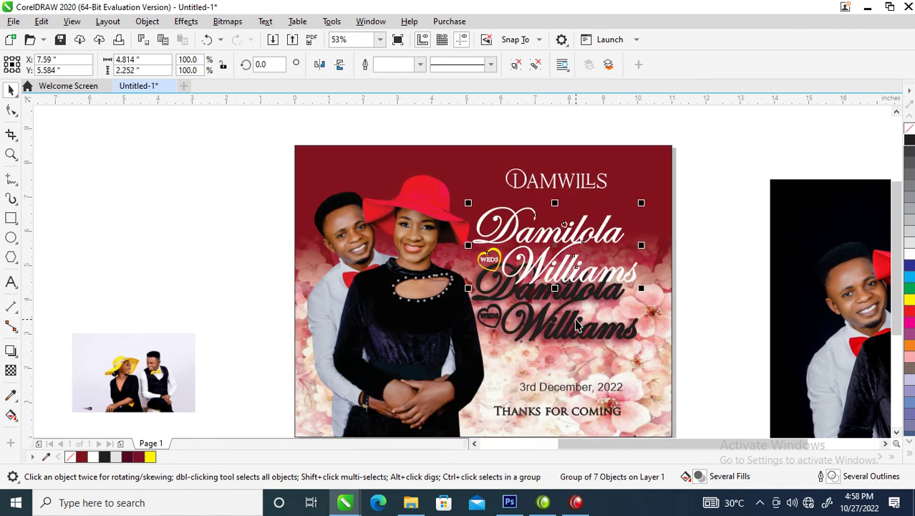
pyautogui.hotkey('ctrl', 'z')
# Move the white names together with their black shadow group up beneath the heading and group them.
pyautogui.moveTo(726, 228); pyautogui.dragTo(372, 384)
pyautogui.moveTo(545, 337); pyautogui.dragTo(551, 286)
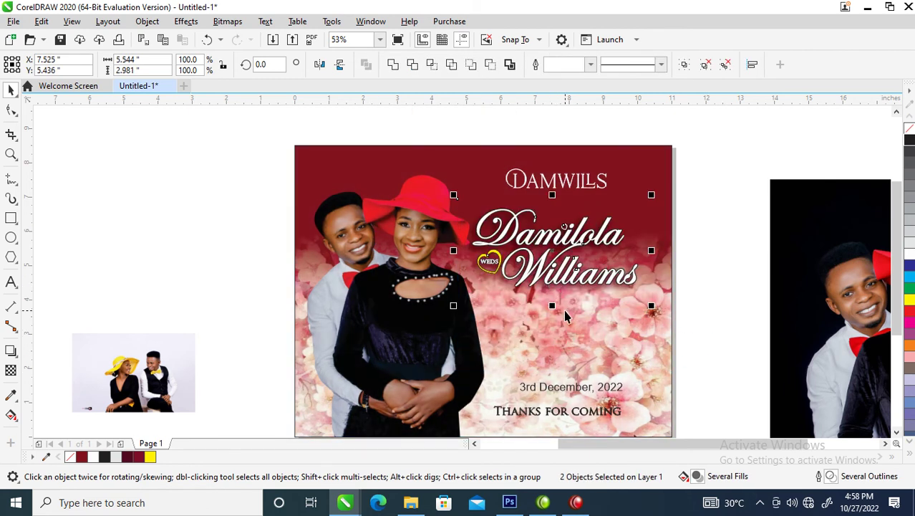
pyautogui.hotkey('ctrl', 'g')
# Draw a rectangle about 1.65 by 1.97 inches between the lower name and the date, and fill it white.
pyautogui.click(586, 389)
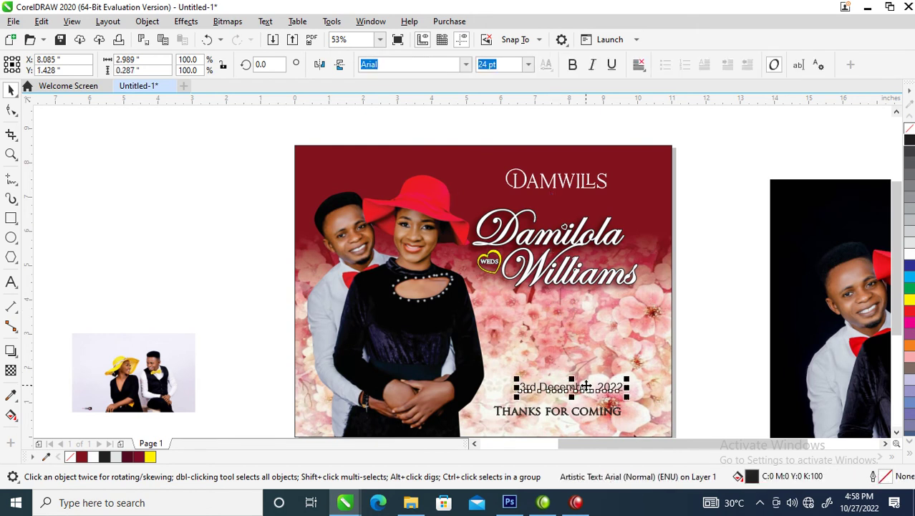
pyautogui.scroll(-3, 584, 383)
pyautogui.press('z')
pyautogui.moveTo(178, 222)
pyautogui.mouseDown()
pyautogui.moveTo(210, 243)
pyautogui.moveTo(752, 439)
pyautogui.mouseUp()
pyautogui.moveTo(255, 167); pyautogui.dragTo(879, 440)
pyautogui.click(9, 217)
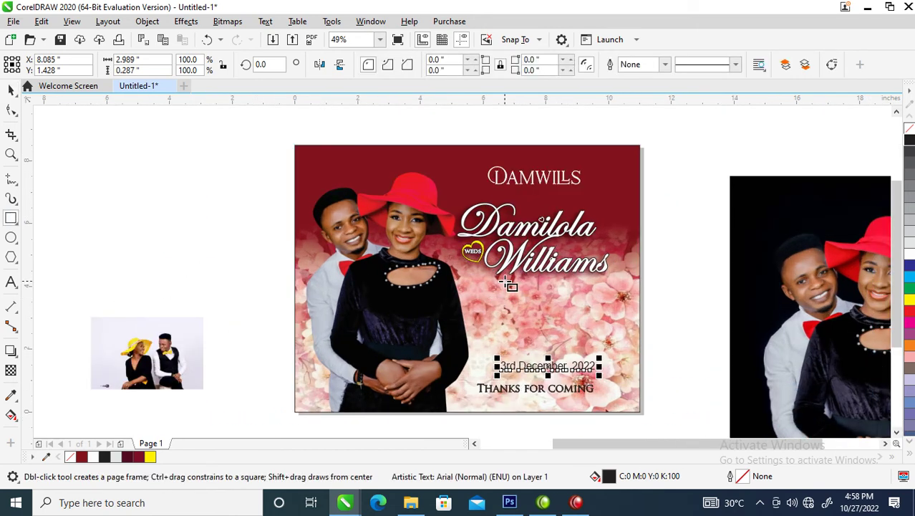
pyautogui.moveTo(497, 280); pyautogui.dragTo(548, 343)
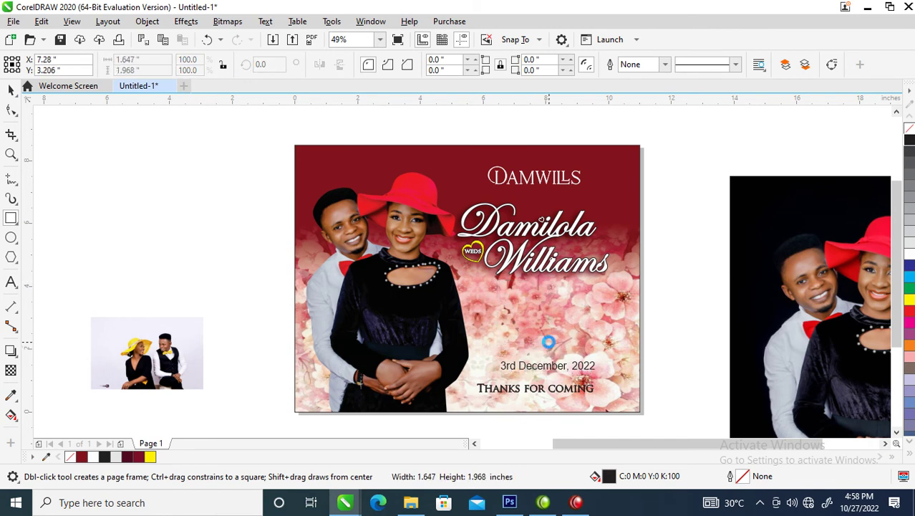
pyautogui.click(909, 255)
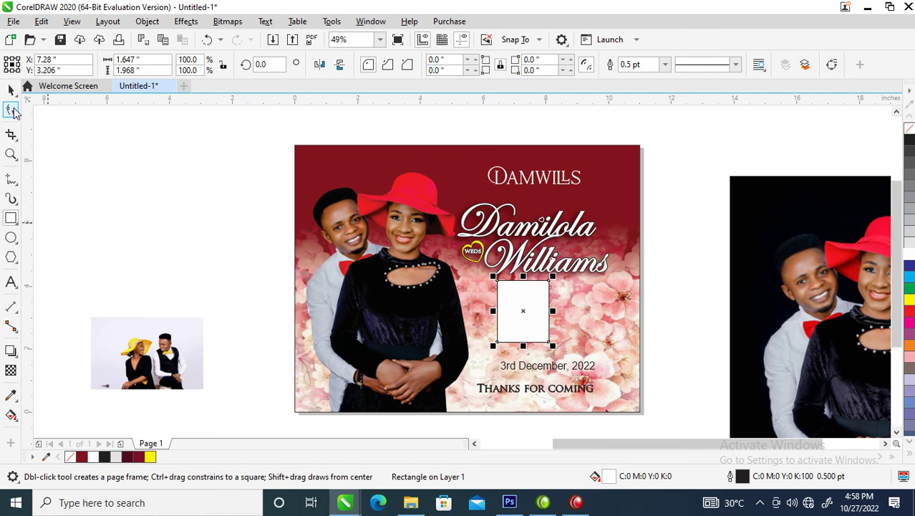
# Round the white rectangle's two left corners to about 0.54 and 0.62 inches and add a mirrored copy along its right edge.
pyautogui.click(11, 110)
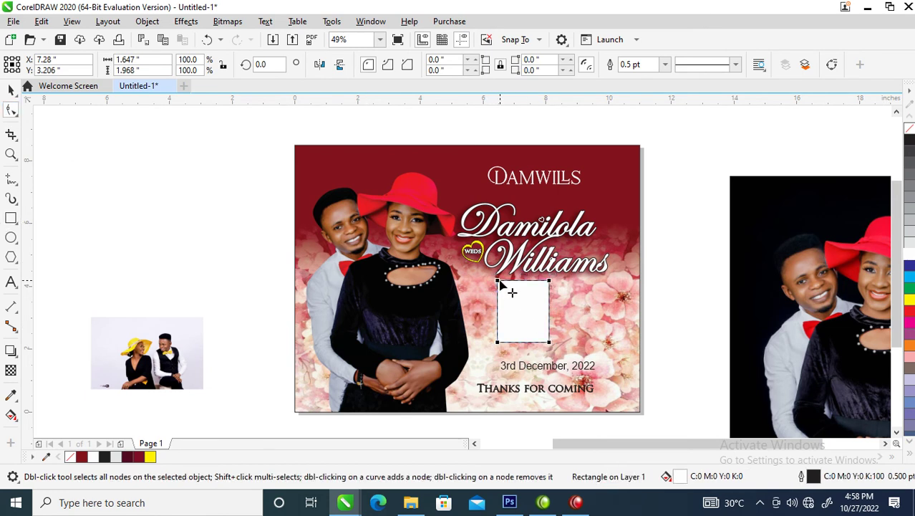
pyautogui.moveTo(500, 283); pyautogui.dragTo(516, 301)
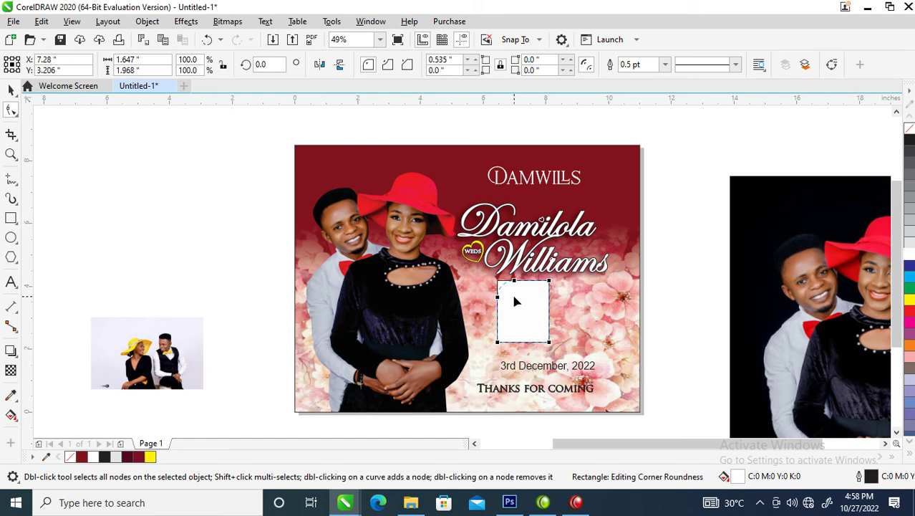
pyautogui.moveTo(516, 301); pyautogui.dragTo(516, 301)
pyautogui.moveTo(498, 343); pyautogui.dragTo(519, 355)
pyautogui.press('space')
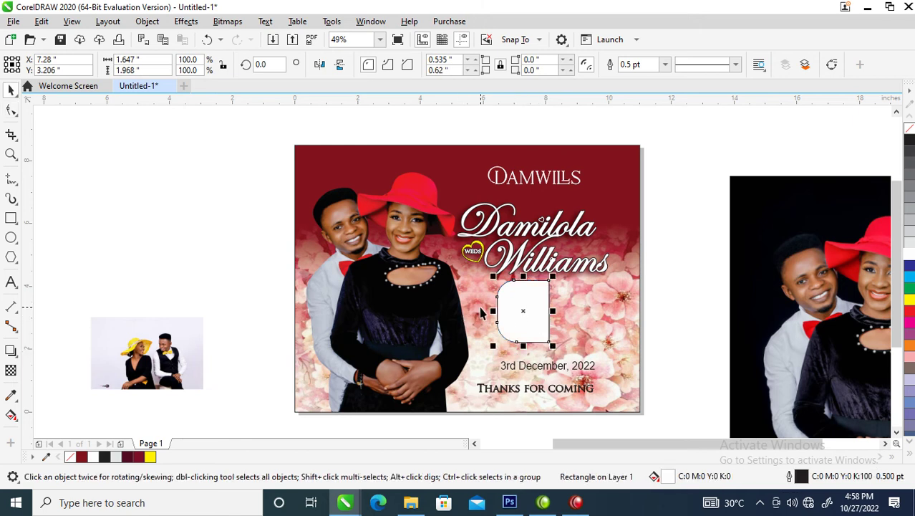
pyautogui.moveTo(487, 311); pyautogui.dragTo(548, 308)
# Give both frame halves a white 6 pt outline placed behind the fill and scaling with the object.
pyautogui.keyDown('shift'); pyautogui.click(536, 310); pyautogui.keyUp('shift')
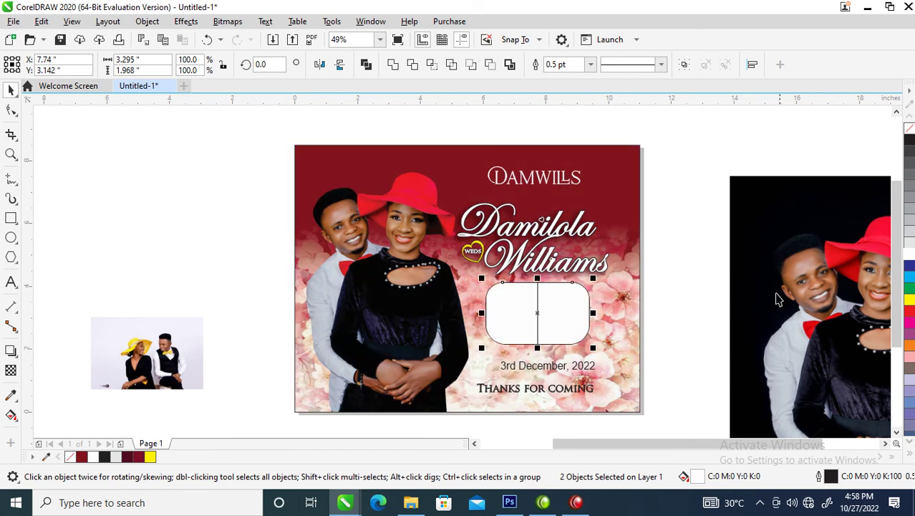
pyautogui.rightClick(910, 253)
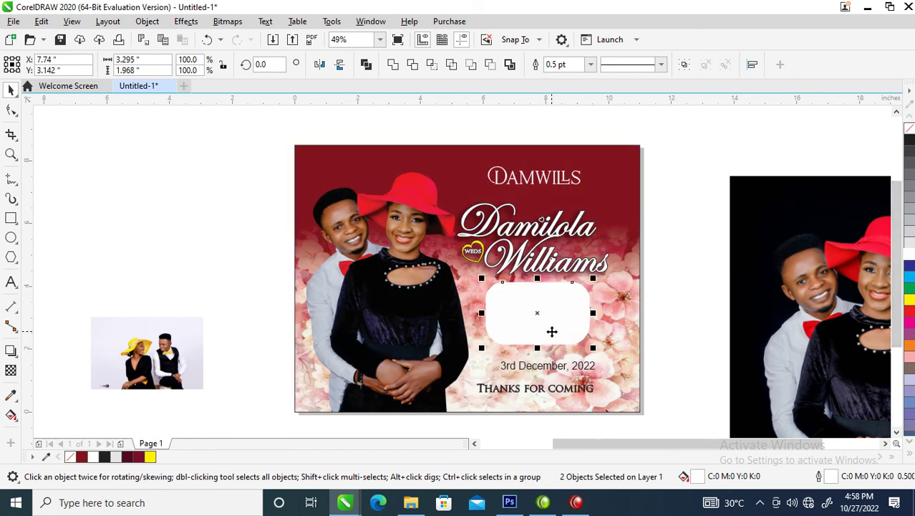
pyautogui.press('F12')
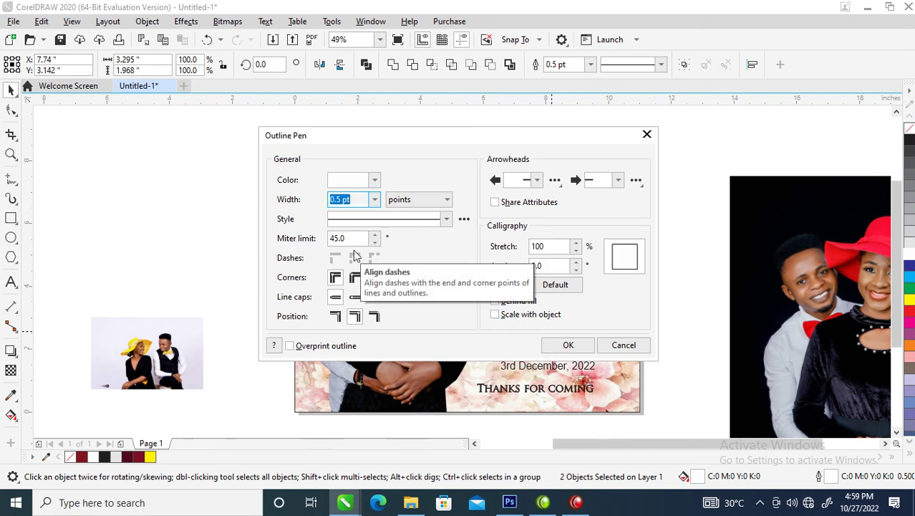
pyautogui.write('6')
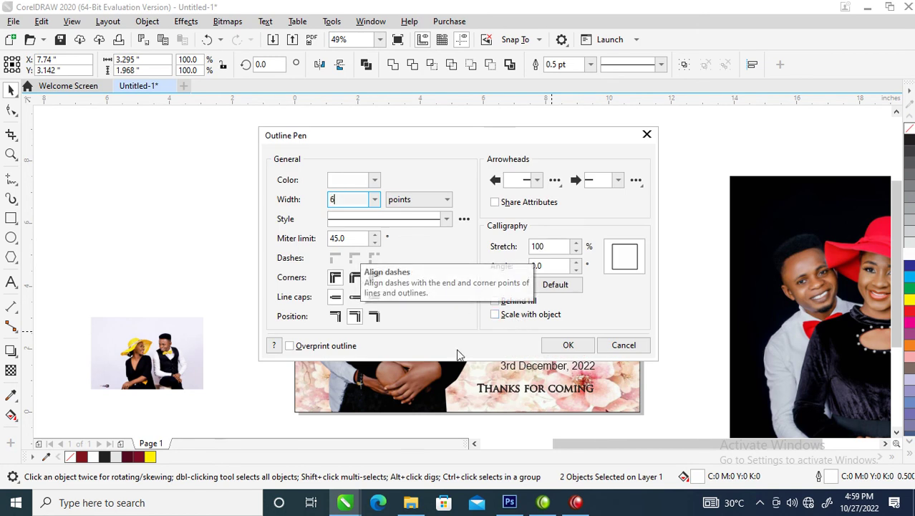
pyautogui.click(495, 315)
pyautogui.click(567, 344)
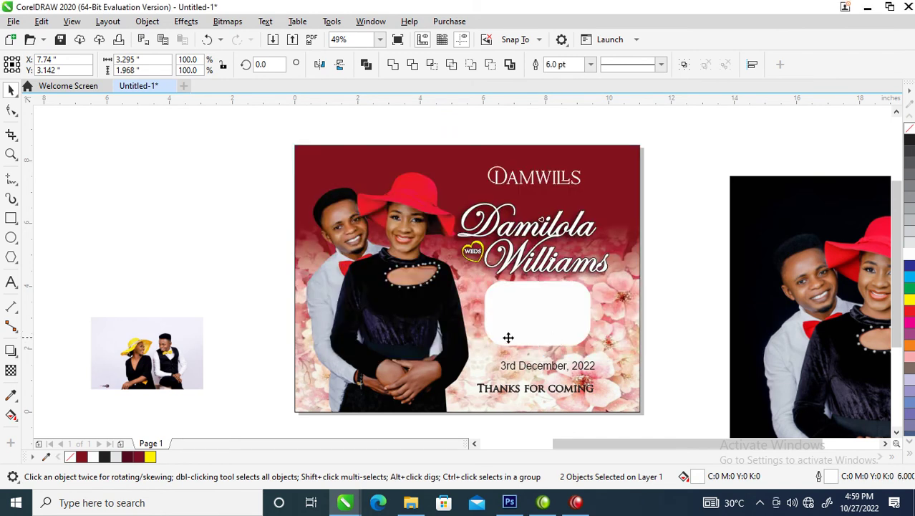
# PowerClip the yellow-hat couple photo into the right frame half and the red-hat couple photo into the left half.
pyautogui.moveTo(192, 384); pyautogui.dragTo(192, 297)
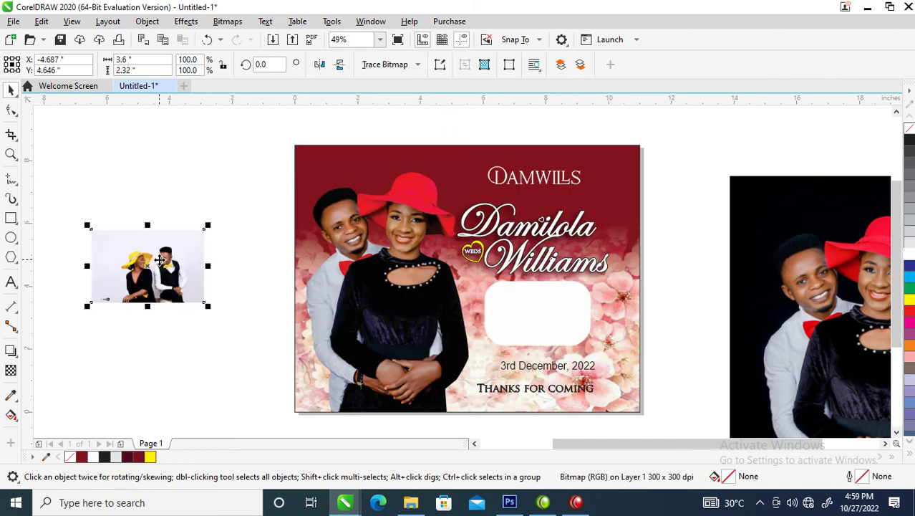
pyautogui.moveTo(159, 260); pyautogui.dragTo(567, 315)
pyautogui.click(607, 366)
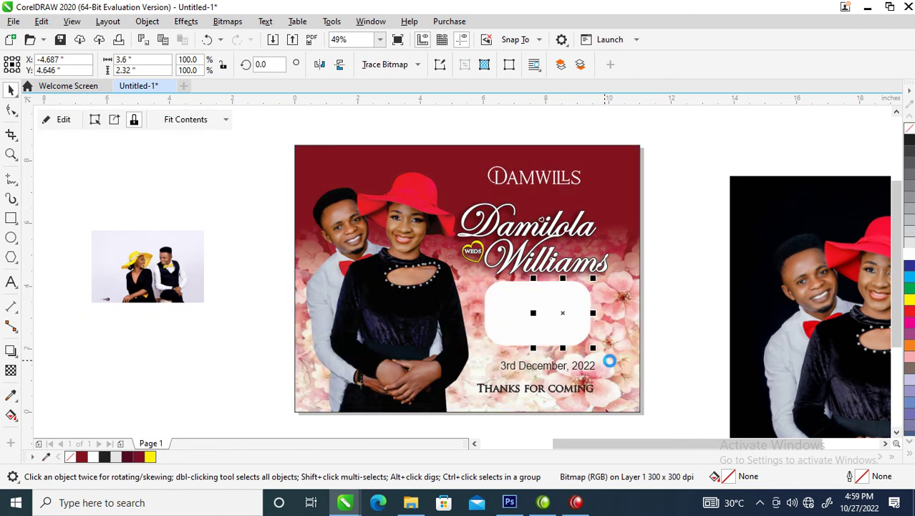
pyautogui.rightClick(192, 311)
pyautogui.press('Escape')
pyautogui.moveTo(152, 313); pyautogui.dragTo(566, 320)
pyautogui.click(606, 362)
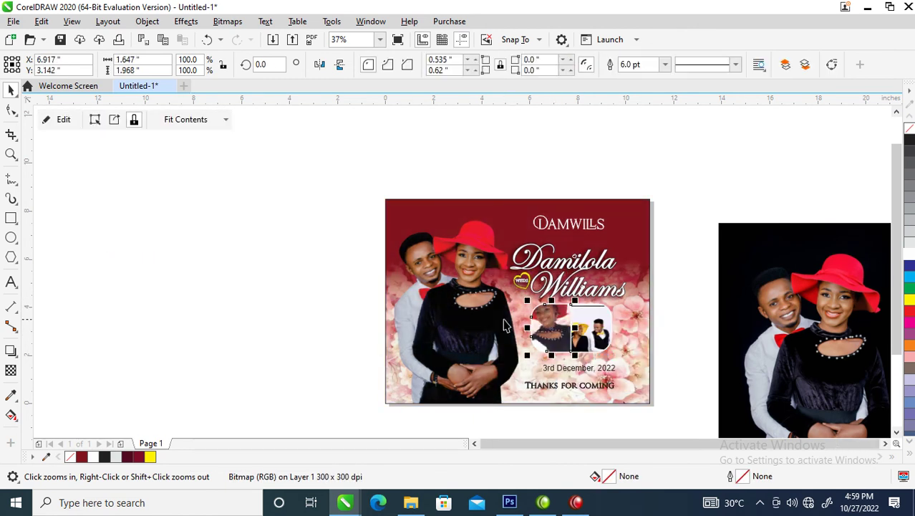
# Scale down and reposition the red-hat photo inside the left frame half so that both faces fit.
pyautogui.scroll(2, 583, 326)
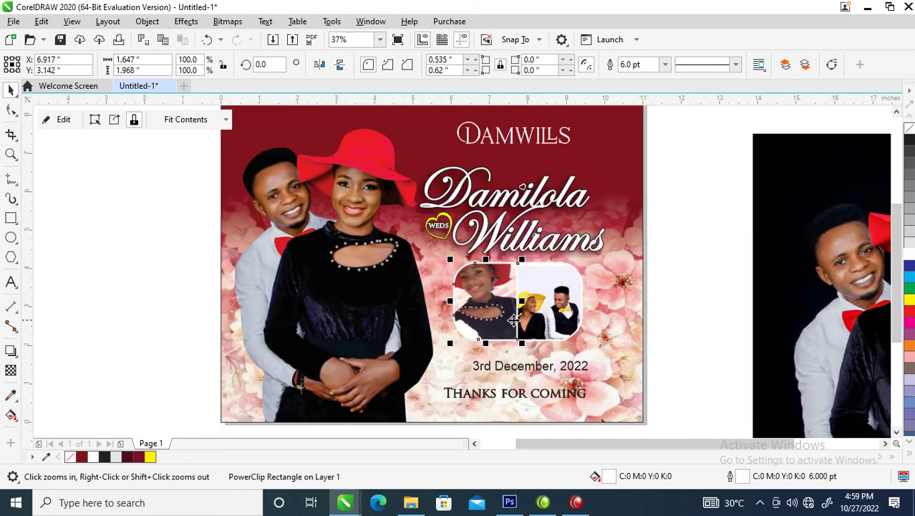
pyautogui.click(509, 316)
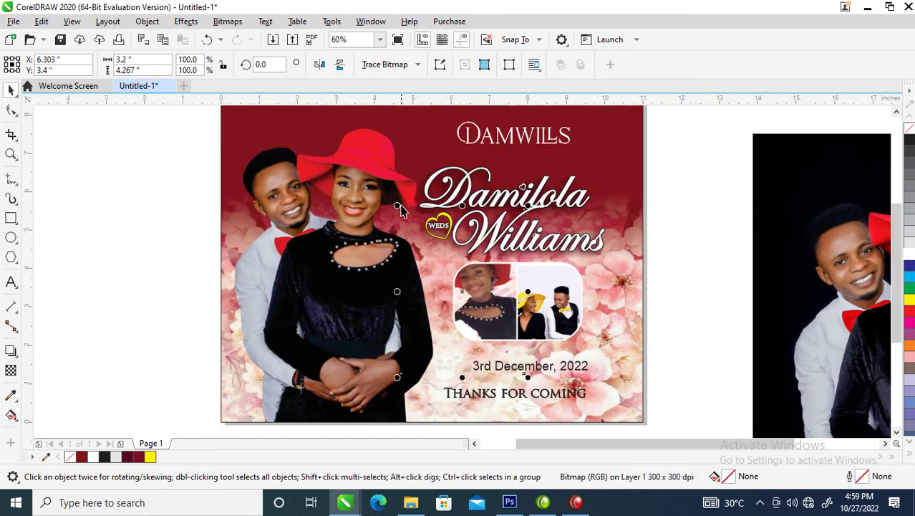
pyautogui.moveTo(399, 206); pyautogui.dragTo(445, 244)
pyautogui.moveTo(498, 326); pyautogui.dragTo(500, 304)
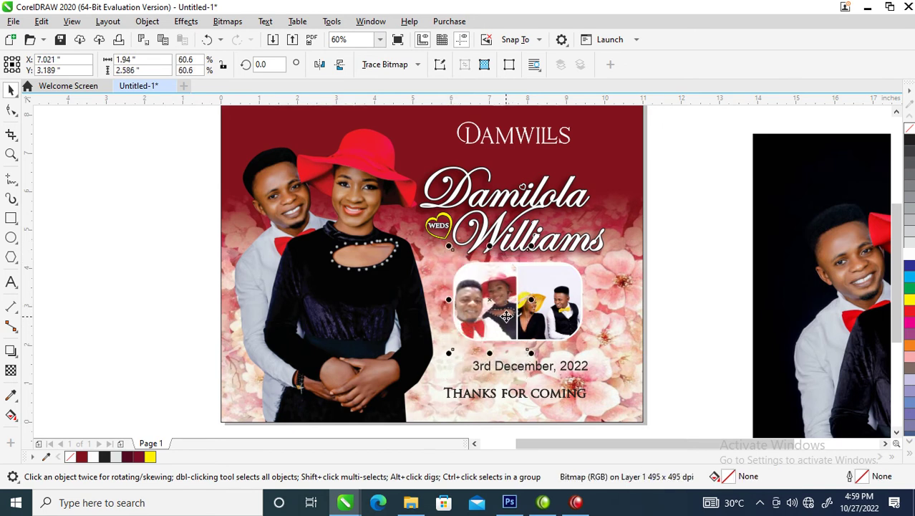
pyautogui.moveTo(531, 354); pyautogui.dragTo(525, 344)
# Resize the yellow-hat photo inside the right frame half to about 3.6 by 2.32 inches and shift it to show the couple.
pyautogui.click(555, 310)
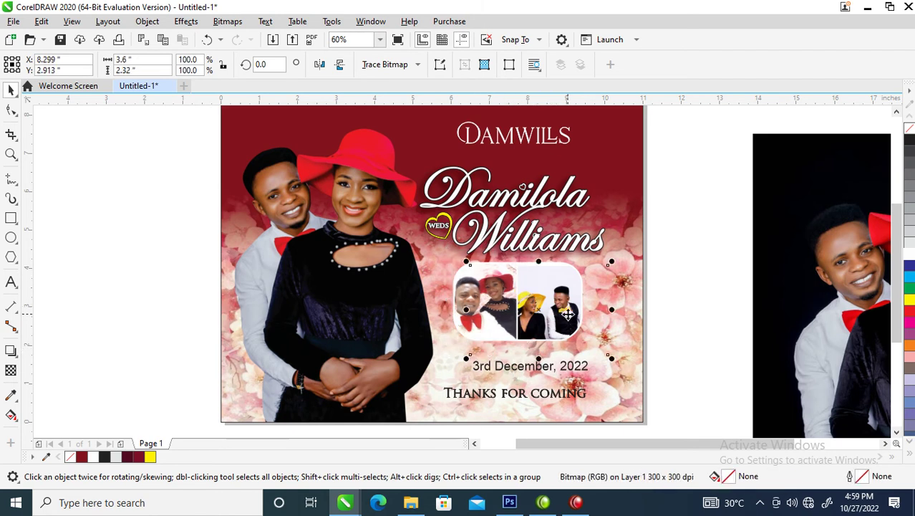
pyautogui.moveTo(480, 358); pyautogui.dragTo(487, 356)
pyautogui.moveTo(488, 263); pyautogui.dragTo(479, 256)
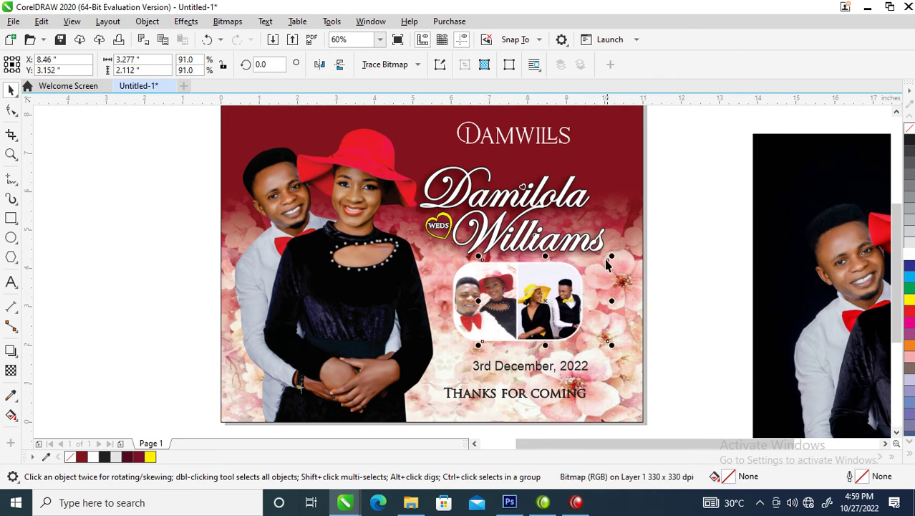
pyautogui.moveTo(609, 259); pyautogui.dragTo(621, 252)
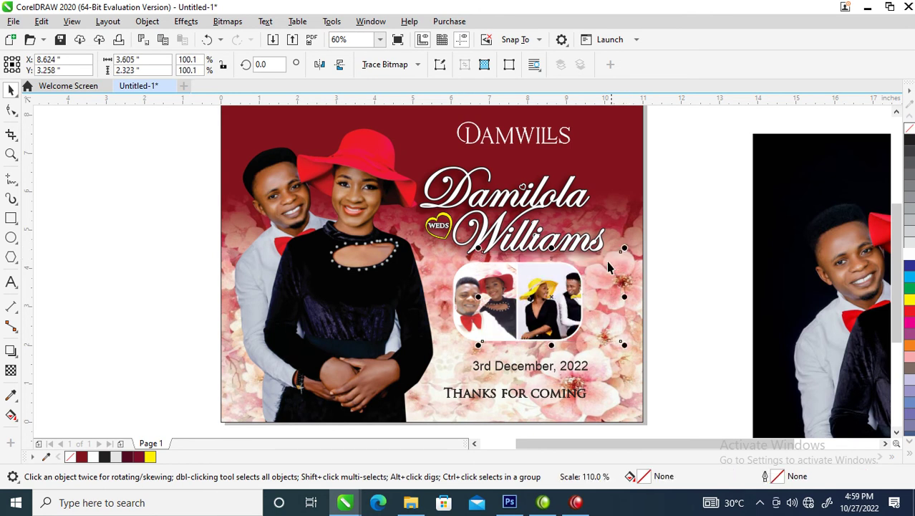
pyautogui.moveTo(572, 303); pyautogui.dragTo(559, 304)
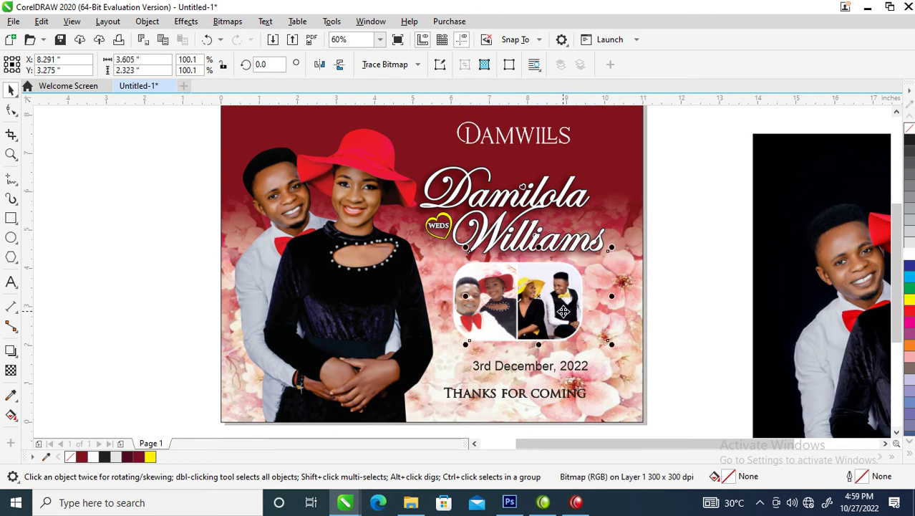
# Set the outline width of both photo frame halves to 12 pt.
pyautogui.click(571, 317)
pyautogui.keyDown('shift'); pyautogui.click(484, 292); pyautogui.keyUp('shift')
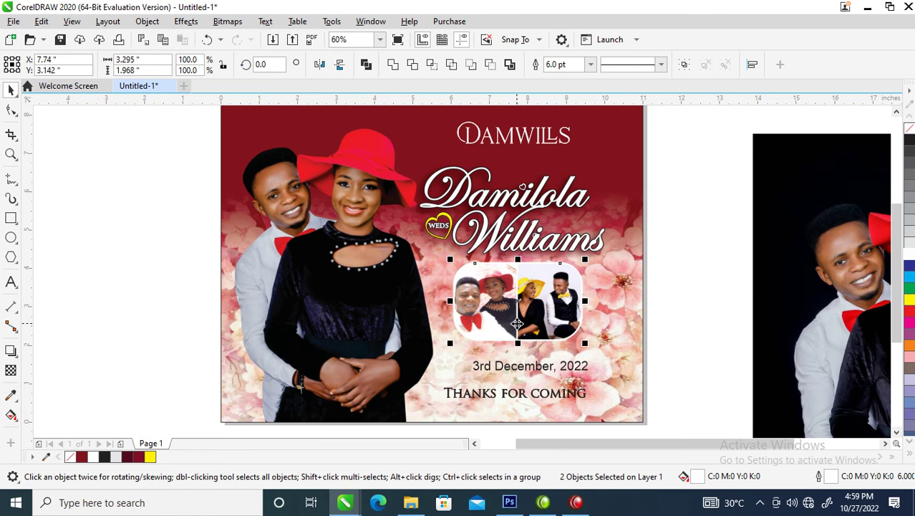
pyautogui.press('F12')
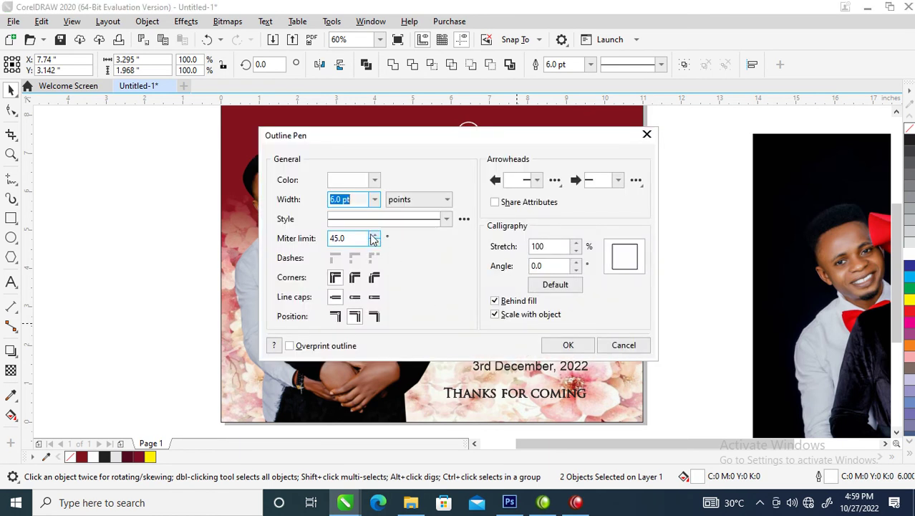
pyautogui.write('12')
pyautogui.press('Return')
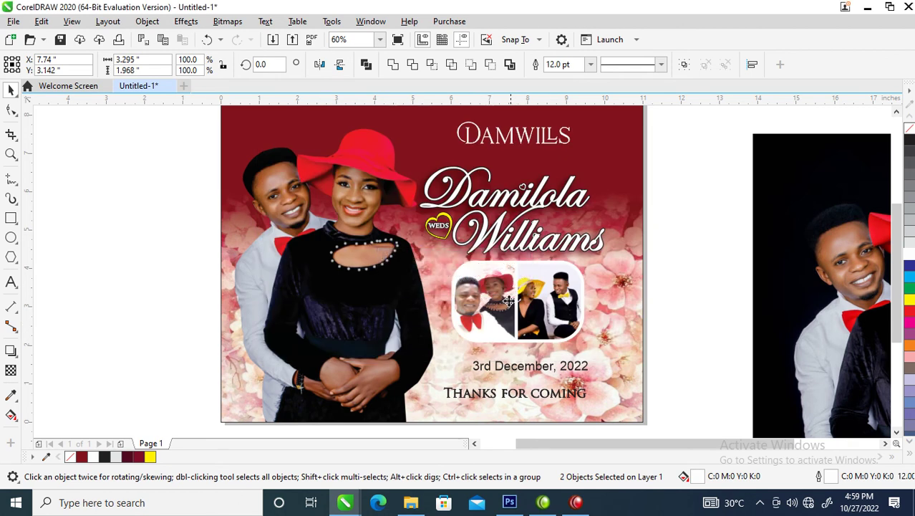
# Add a drop shadow falling just below the two photo frames and colour it dark red, C24 M100 Y79 K29.
pyautogui.click(11, 350)
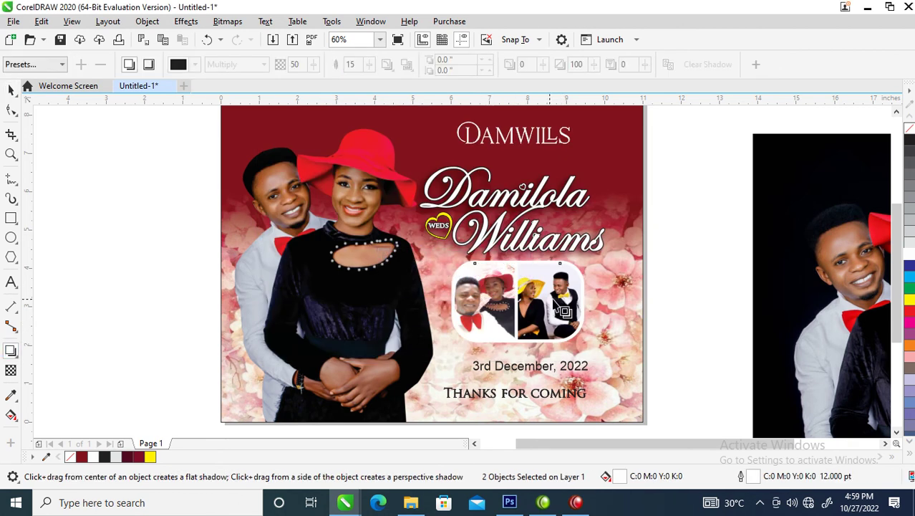
pyautogui.moveTo(517, 301); pyautogui.dragTo(516, 349)
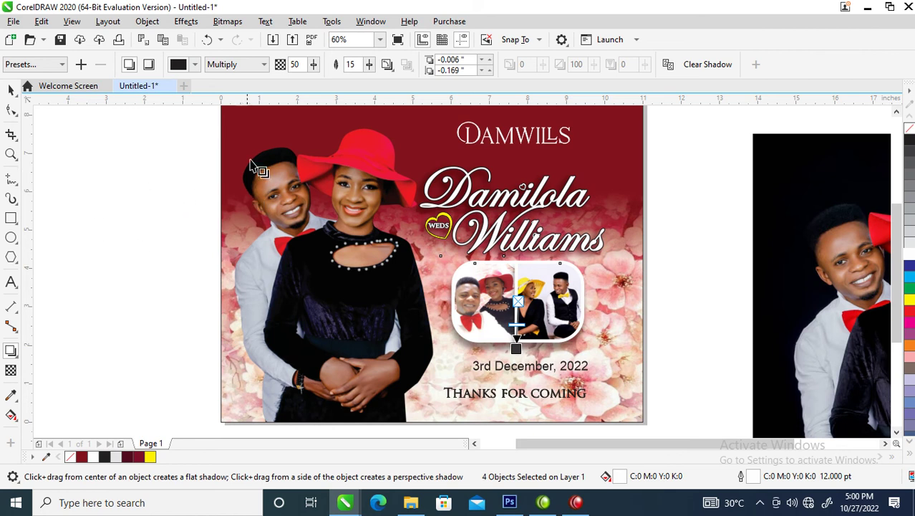
pyautogui.click(179, 65)
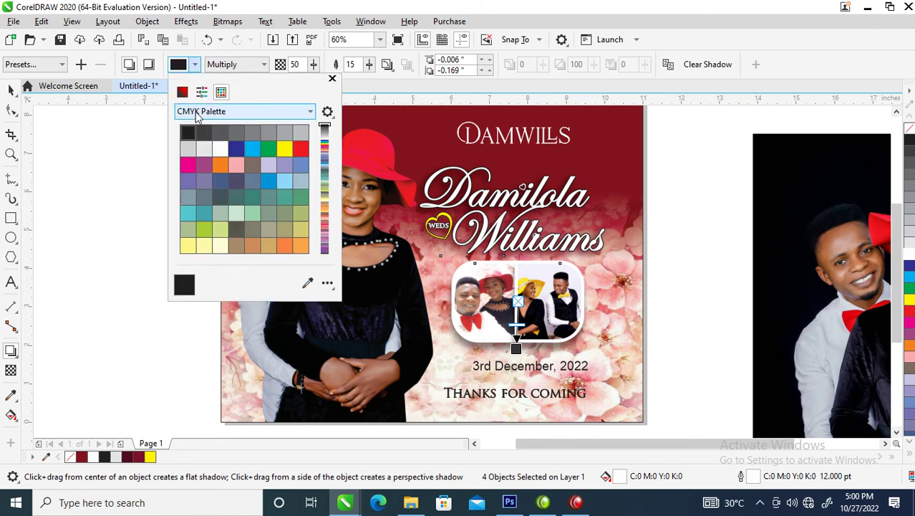
pyautogui.click(184, 94)
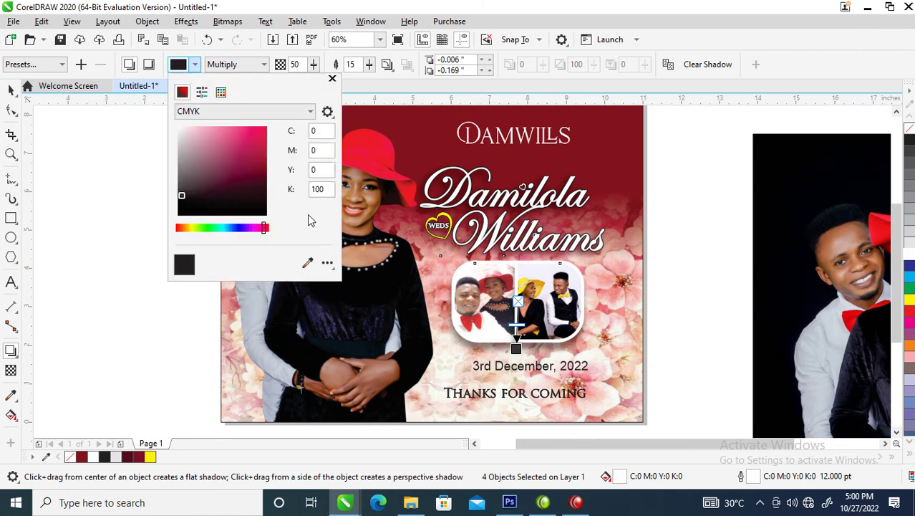
pyautogui.click(262, 164)
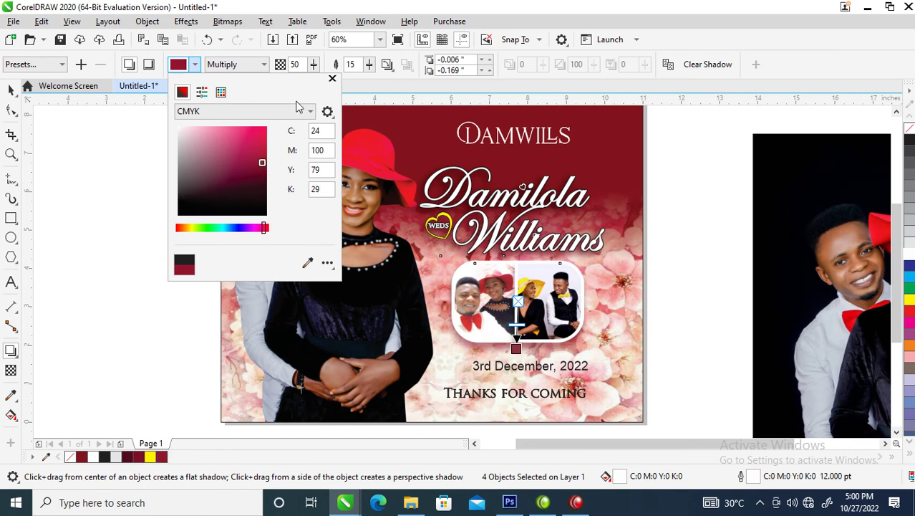
pyautogui.click(333, 78)
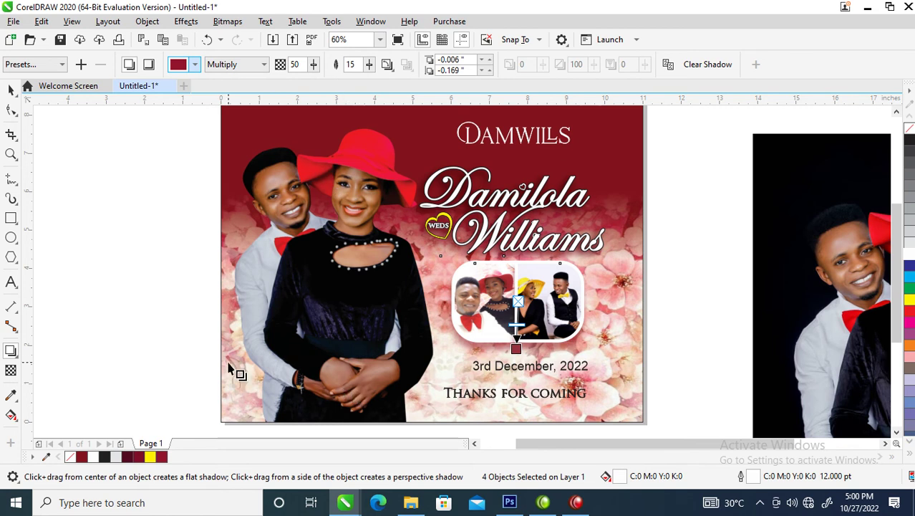
# Break the drop shadow apart from the two photo frames.
pyautogui.click(11, 89)
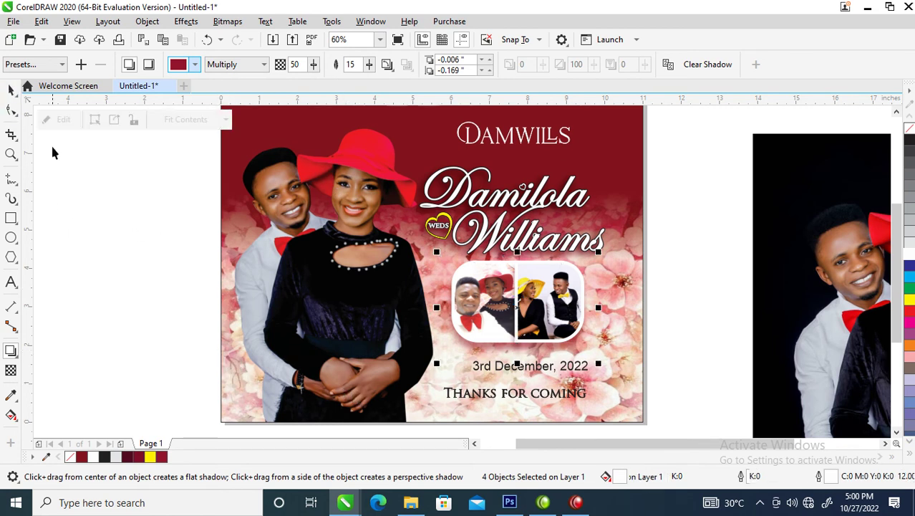
pyautogui.click(10, 89)
pyautogui.click(147, 21)
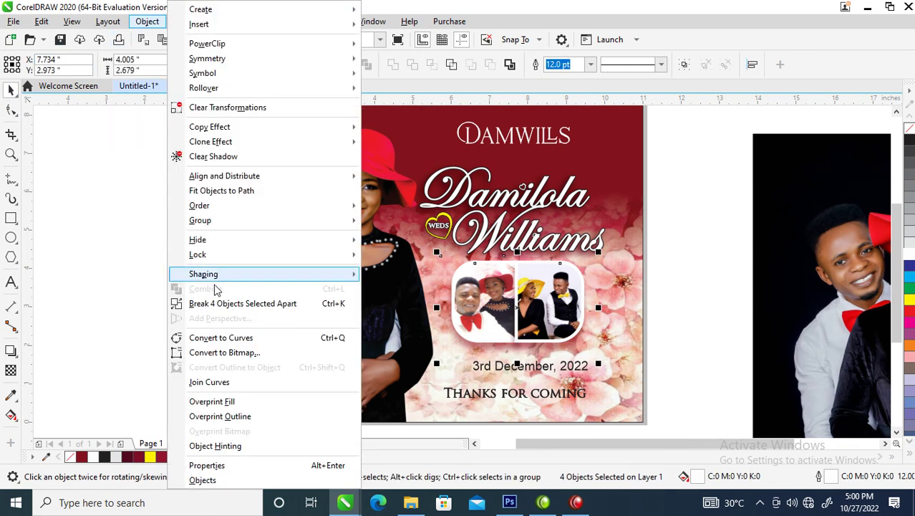
pyautogui.click(223, 306)
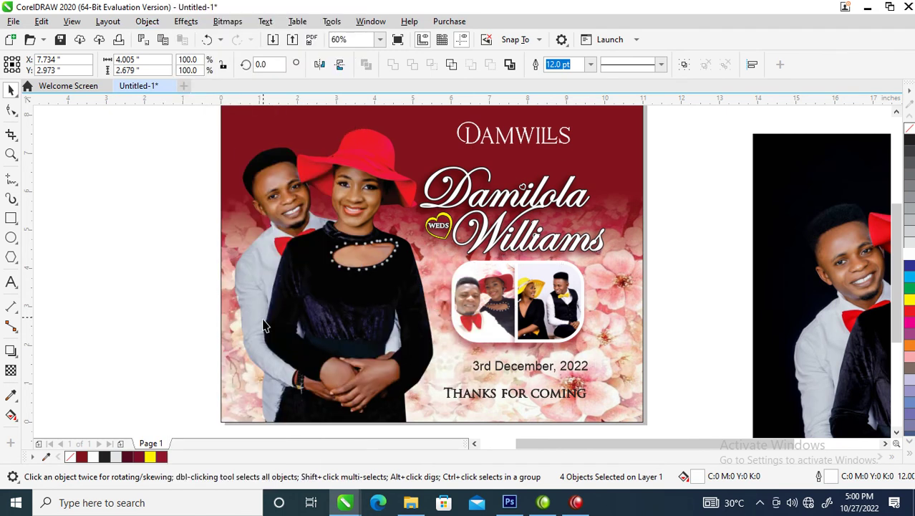
# Group the photo frames with their separated shadows and move the group down to just above the date.
pyautogui.click(10, 351)
pyautogui.press('space')
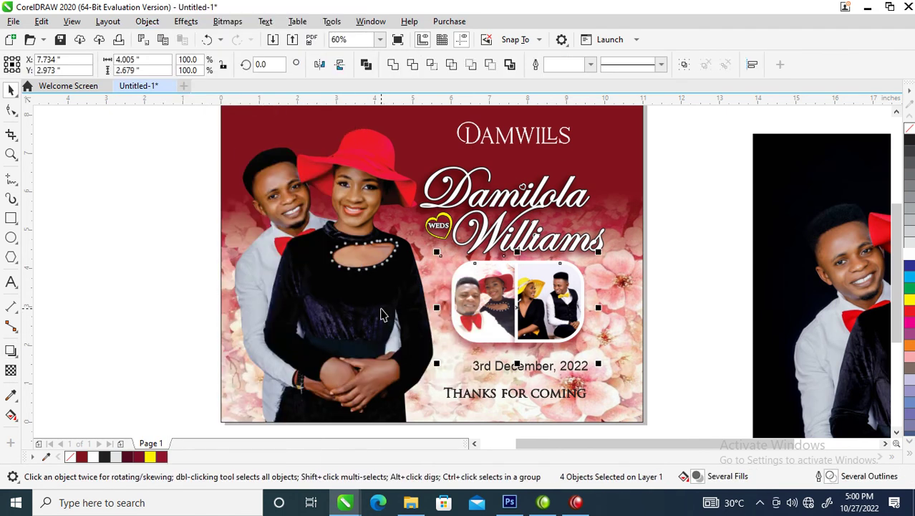
pyautogui.hotkey('ctrl', 'g')
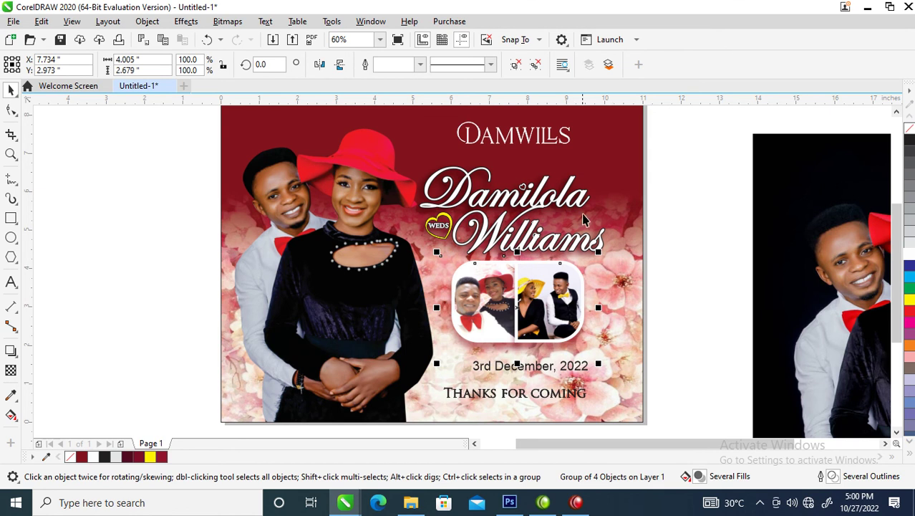
pyautogui.moveTo(570, 288); pyautogui.dragTo(570, 301)
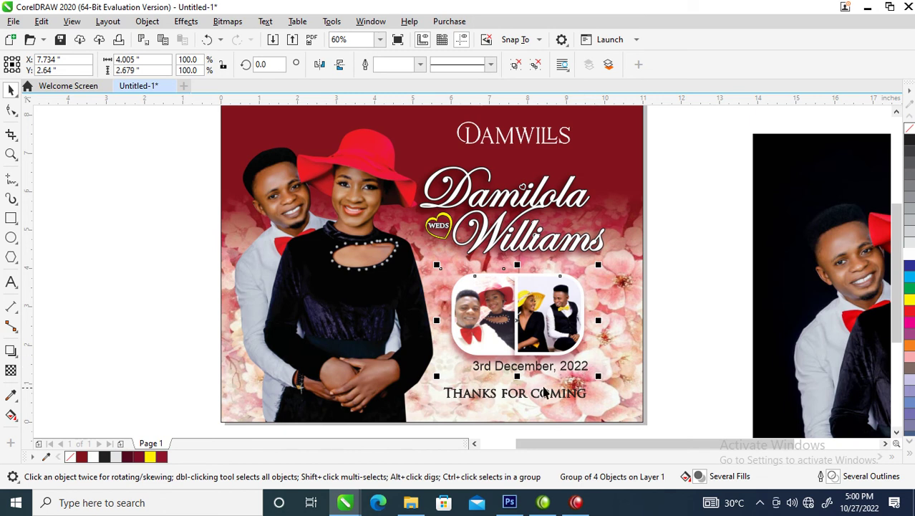
# Draw a rectangle about 1.42 by 2.36 inches over the page's lower-left corner.
pyautogui.click(10, 217)
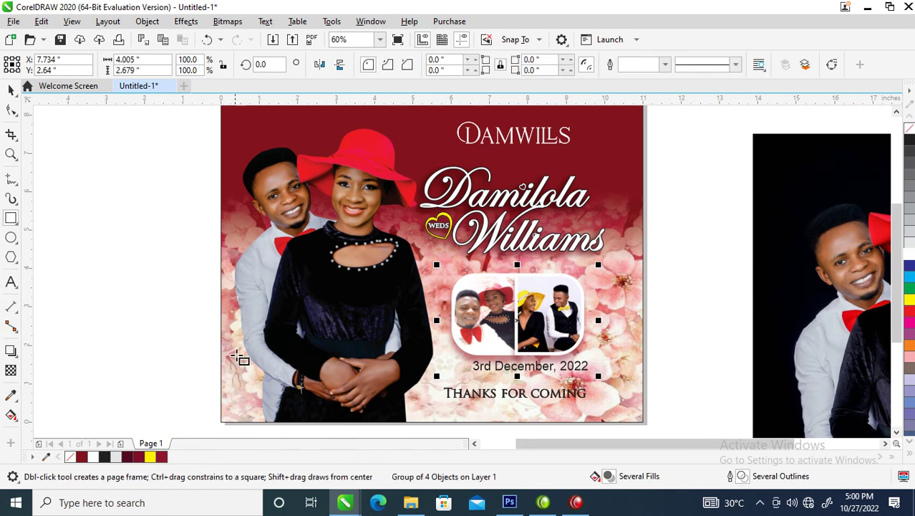
pyautogui.moveTo(235, 333); pyautogui.dragTo(292, 427)
pyautogui.press('space')
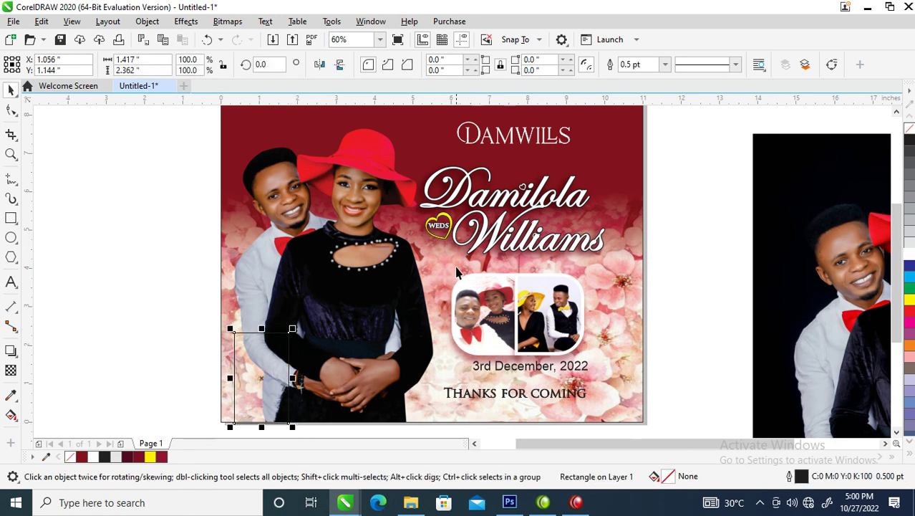
# Fill the lower-left rectangle with yellow and move the 3rd December, 2022 text onto it.
pyautogui.click(908, 301)
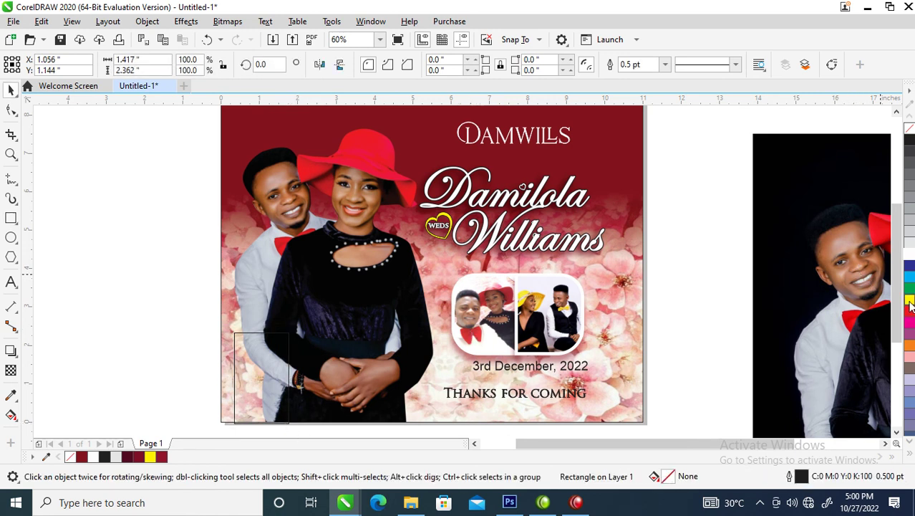
pyautogui.click(541, 370)
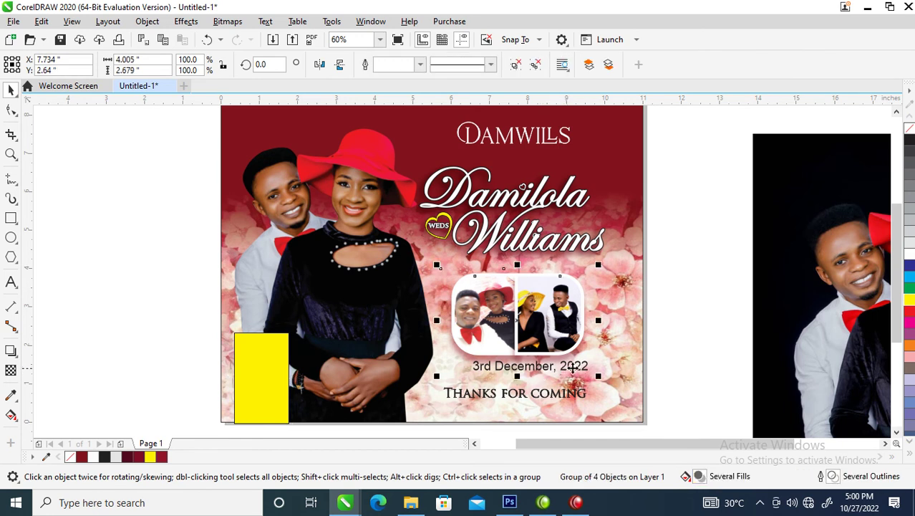
pyautogui.keyDown('ctrl'); pyautogui.click(576, 371); pyautogui.keyUp('ctrl')
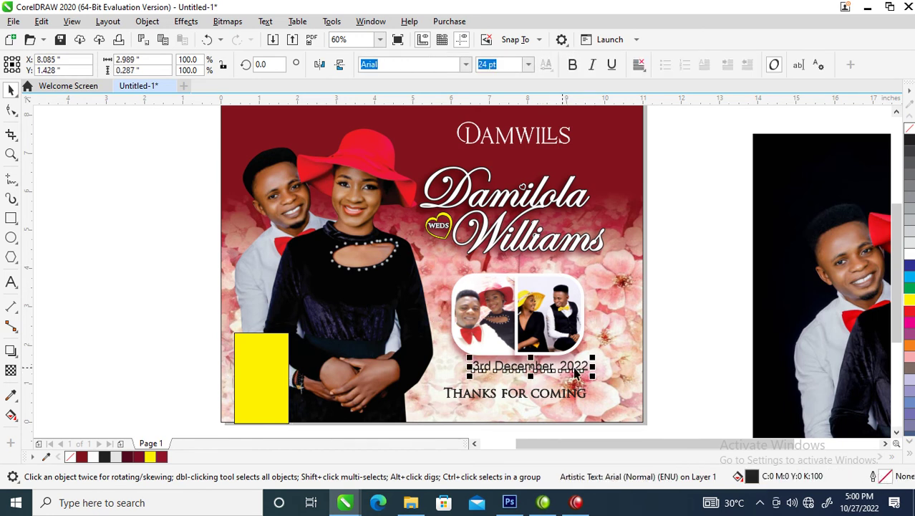
pyautogui.moveTo(530, 364); pyautogui.dragTo(260, 362)
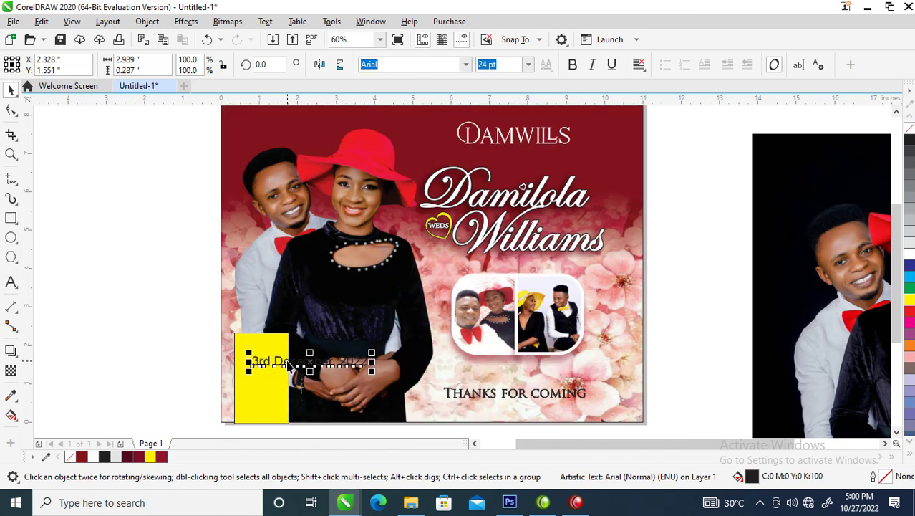
# Remove the yellow rectangle's outline and warm its fill to golden yellow, C0 M19 Y100 K0.
pyautogui.press('z')
pyautogui.moveTo(134, 269); pyautogui.dragTo(454, 429)
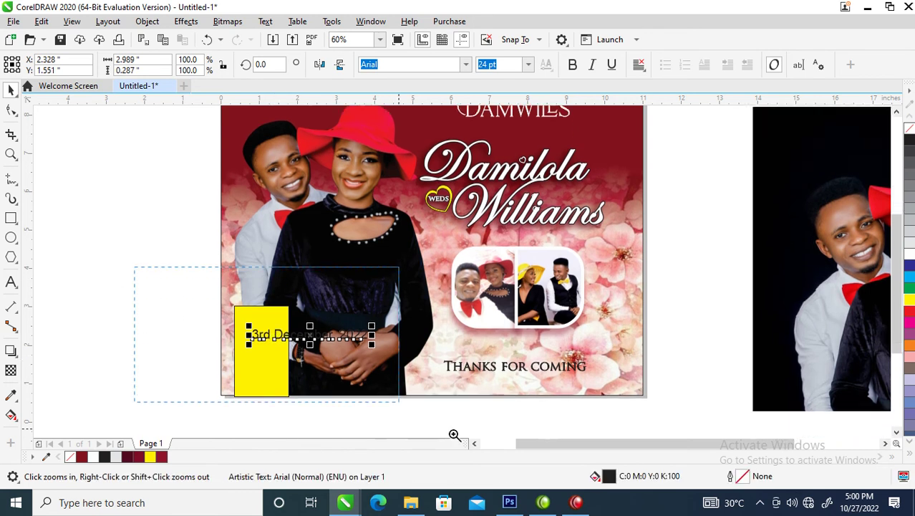
pyautogui.press('space')
pyautogui.click(384, 199)
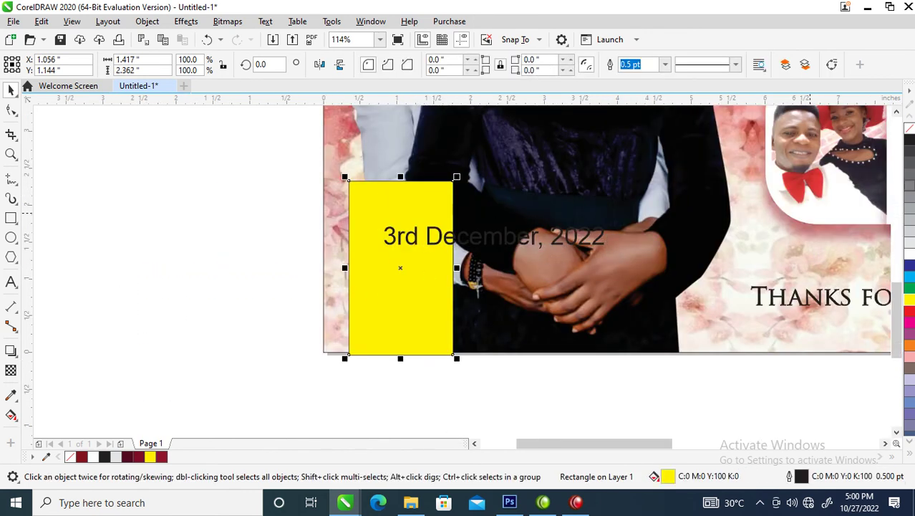
pyautogui.rightClick(908, 131)
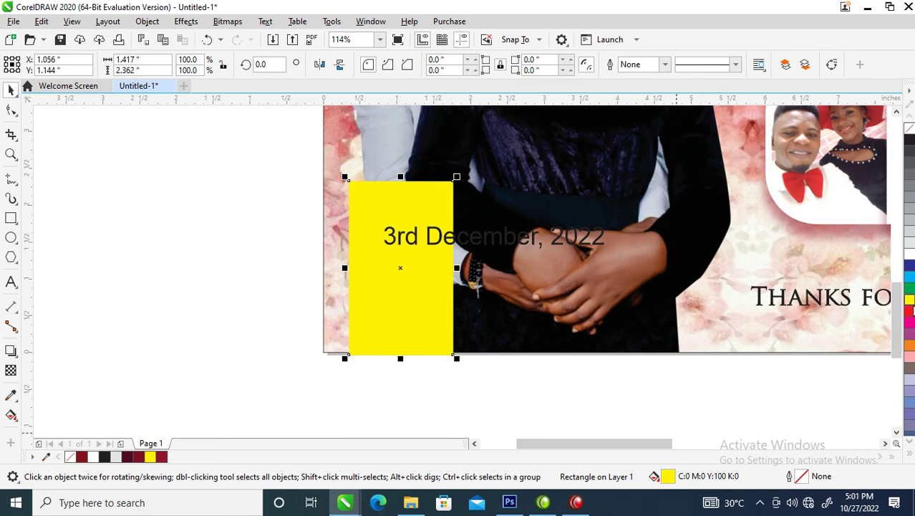
pyautogui.keyDown('ctrl'); pyautogui.click(911, 313); pyautogui.keyUp('ctrl')
pyautogui.keyDown('ctrl'); pyautogui.click(911, 313); pyautogui.keyUp('ctrl')
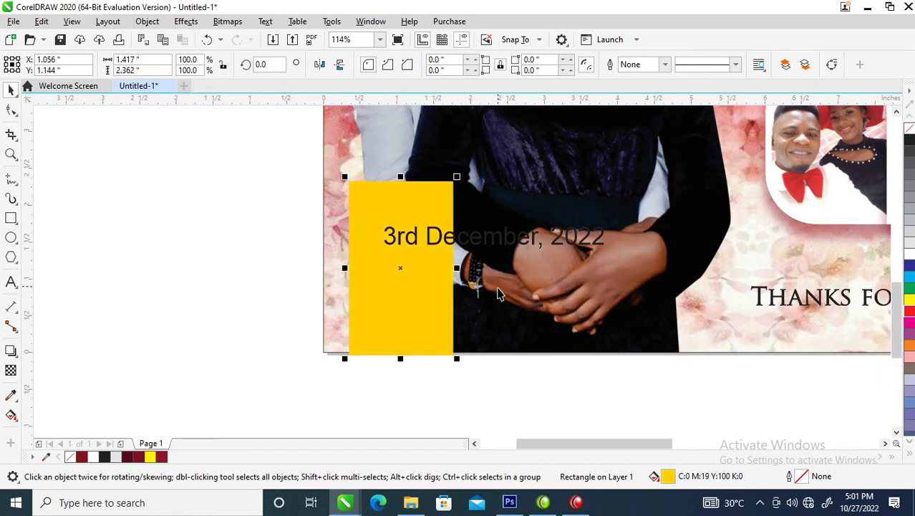
# Shift the date text to start just inside the golden rectangle and set its font to Trajan Pro.
pyautogui.click(577, 242)
pyautogui.moveTo(561, 255); pyautogui.dragTo(535, 256)
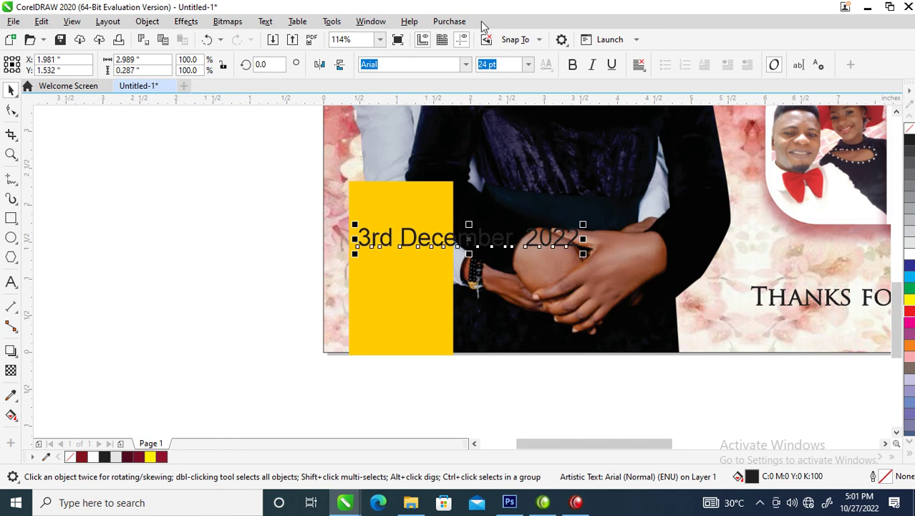
pyautogui.click(466, 64)
pyautogui.click(401, 101)
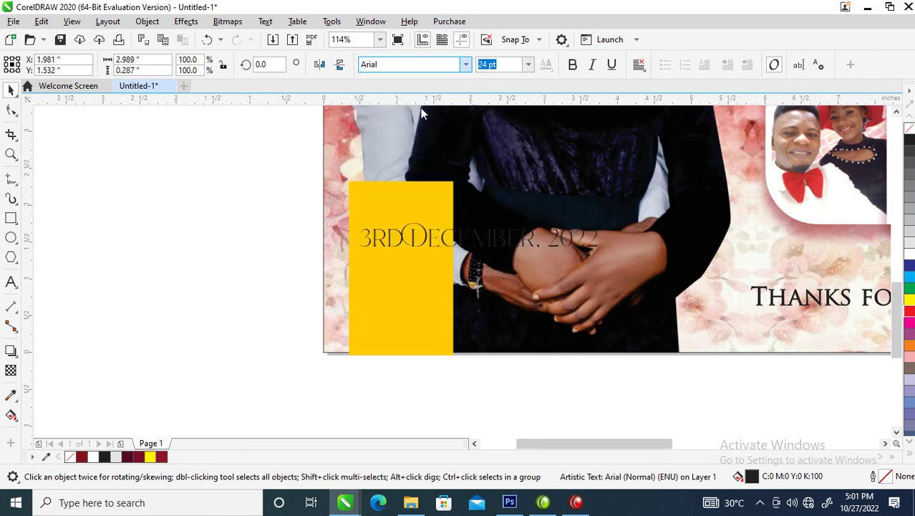
# Break the date into three lines for day, month and year, and shorten December to Dec.
pyautogui.doubleClick(422, 243)
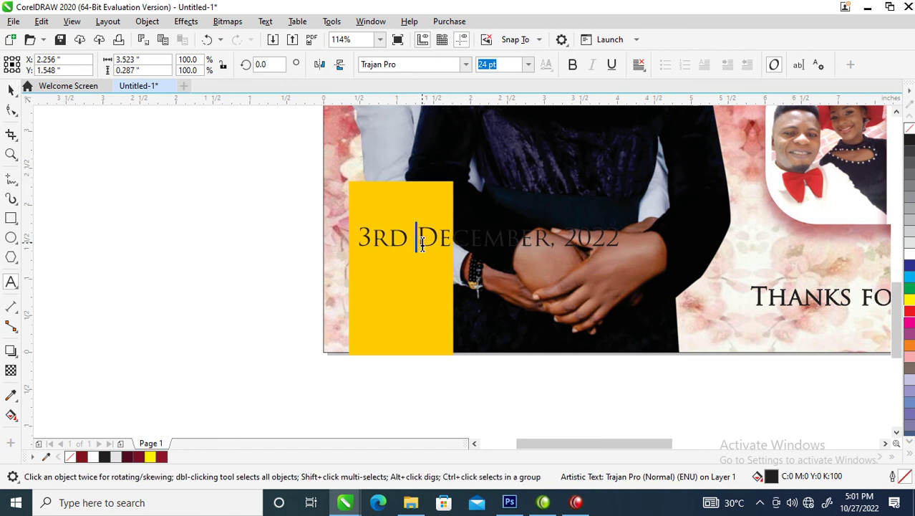
pyautogui.press('Return')
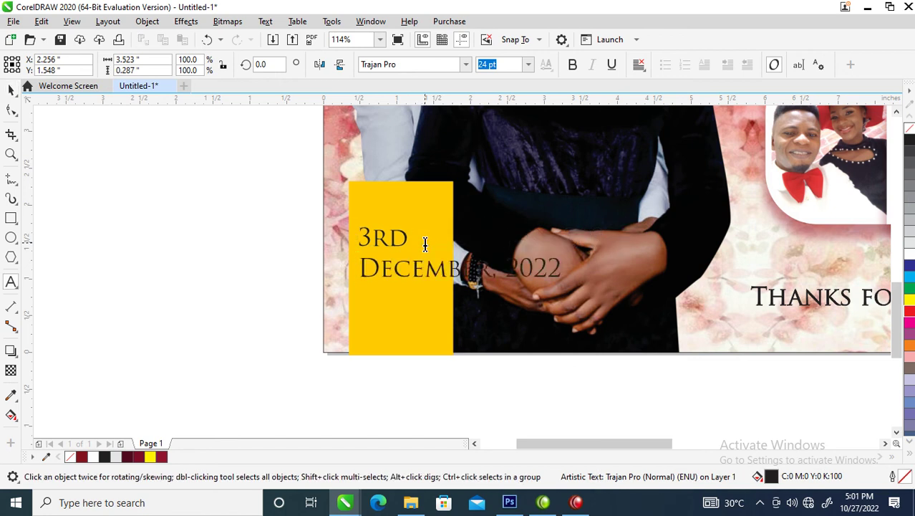
pyautogui.click(507, 267)
pyautogui.press('Return')
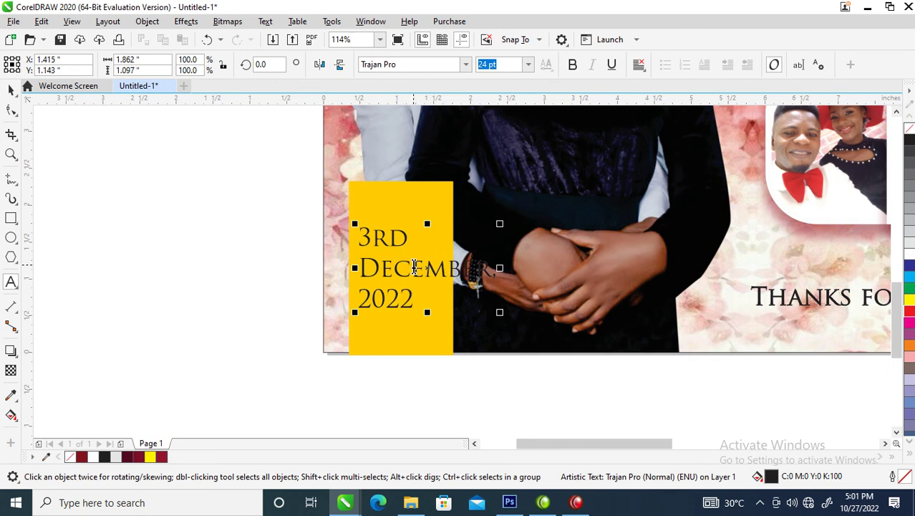
pyautogui.moveTo(414, 267); pyautogui.dragTo(556, 267)
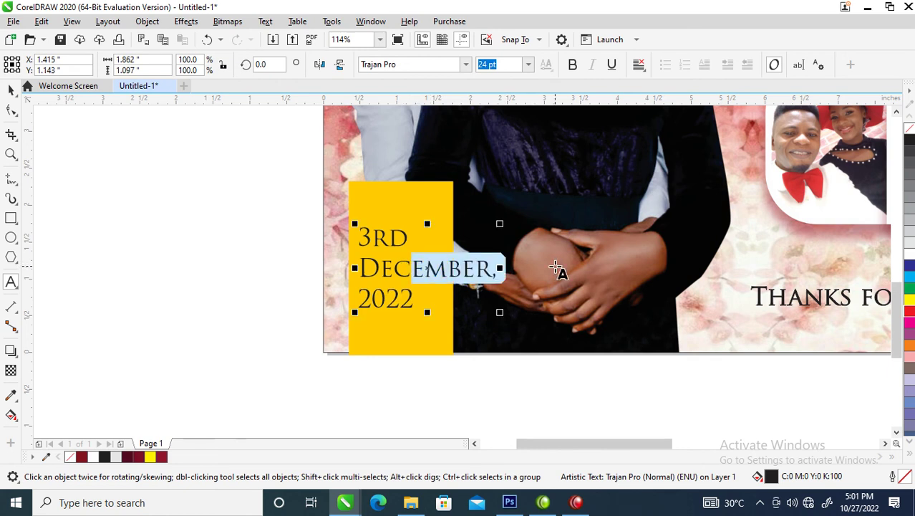
pyautogui.press('BackSpace')
pyautogui.hotkey('ctrl', 'space')
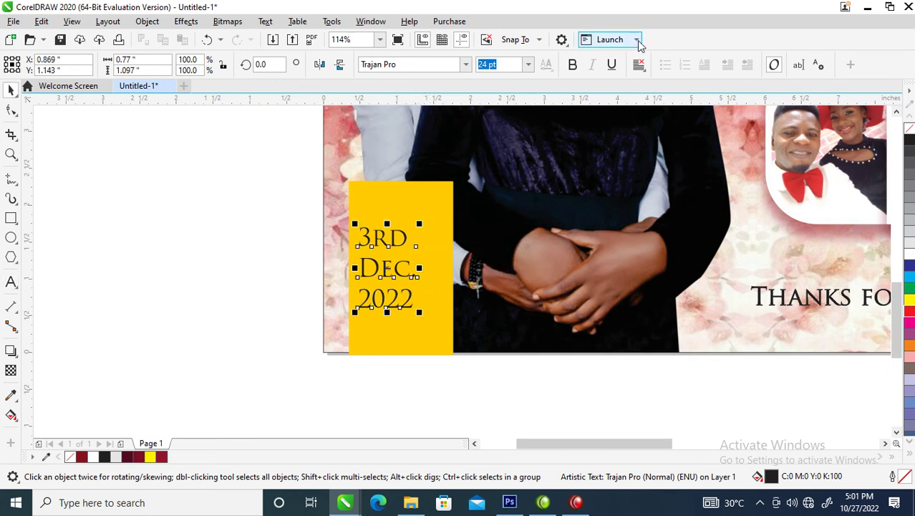
# Make the stacked date bold and tighten its line spacing.
pyautogui.click(572, 65)
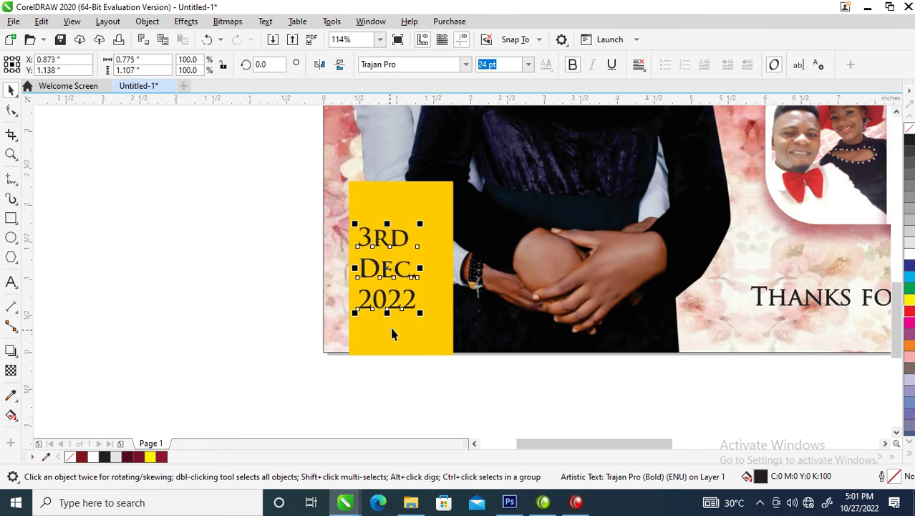
pyautogui.click(10, 110)
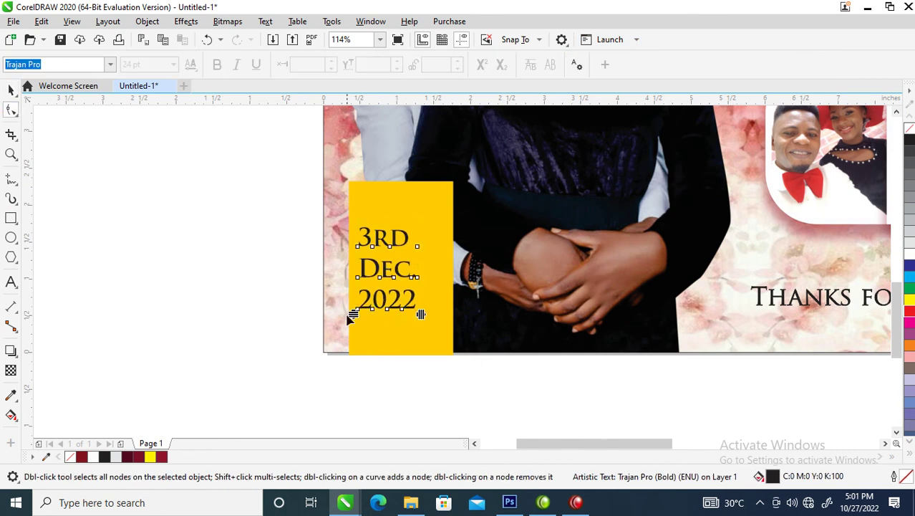
pyautogui.moveTo(353, 313); pyautogui.dragTo(360, 285)
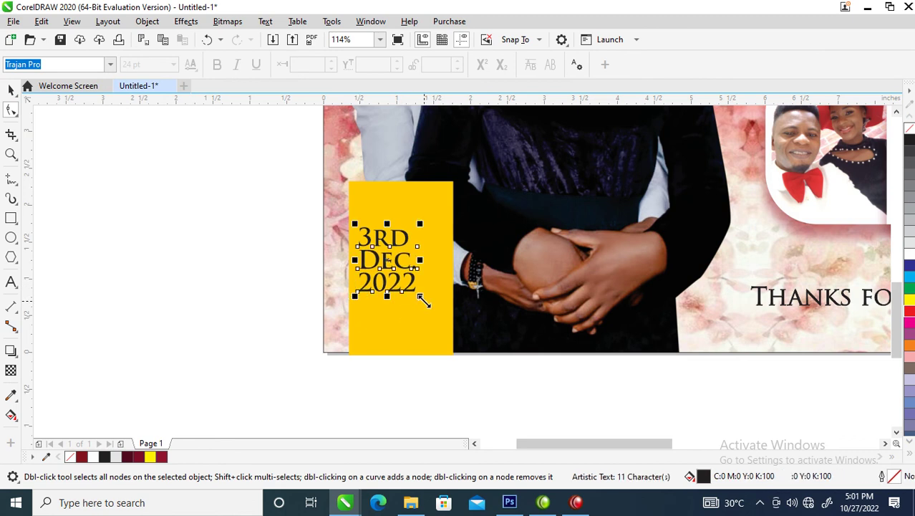
# Enlarge the stacked date slightly and centre it across the width of the golden rectangle.
pyautogui.press('space')
pyautogui.moveTo(421, 298)
pyautogui.mouseDown()
pyautogui.moveTo(446, 322)
pyautogui.moveTo(428, 305)
pyautogui.mouseUp()
pyautogui.moveTo(405, 265); pyautogui.dragTo(414, 258)
# Shorten the golden rectangle from above to about 2.04 inches high and align its base with the page background's lower edge.
pyautogui.click(442, 262)
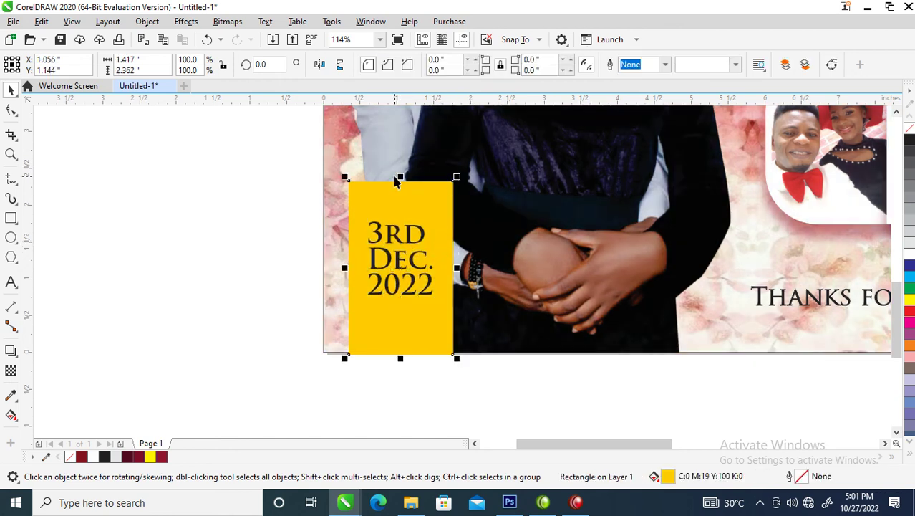
pyautogui.moveTo(402, 175); pyautogui.dragTo(403, 201)
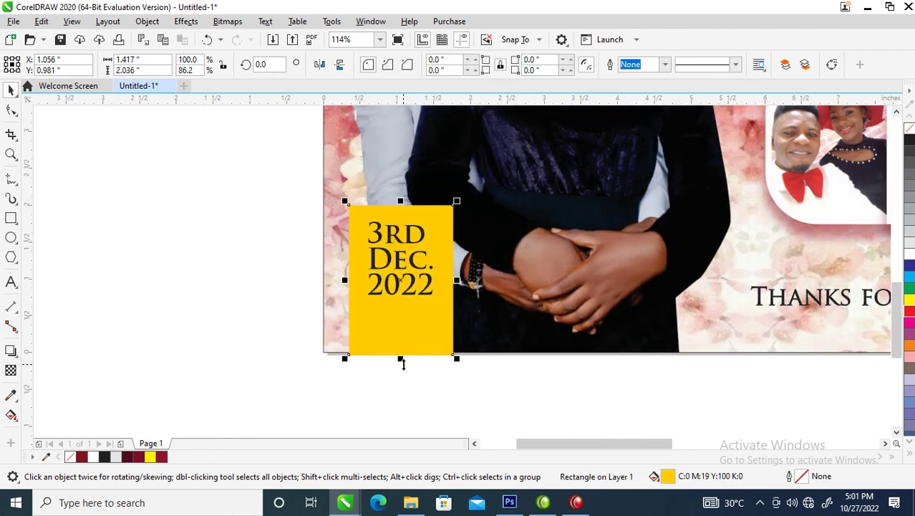
pyautogui.keyDown('shift'); pyautogui.click(516, 344); pyautogui.keyUp('shift')
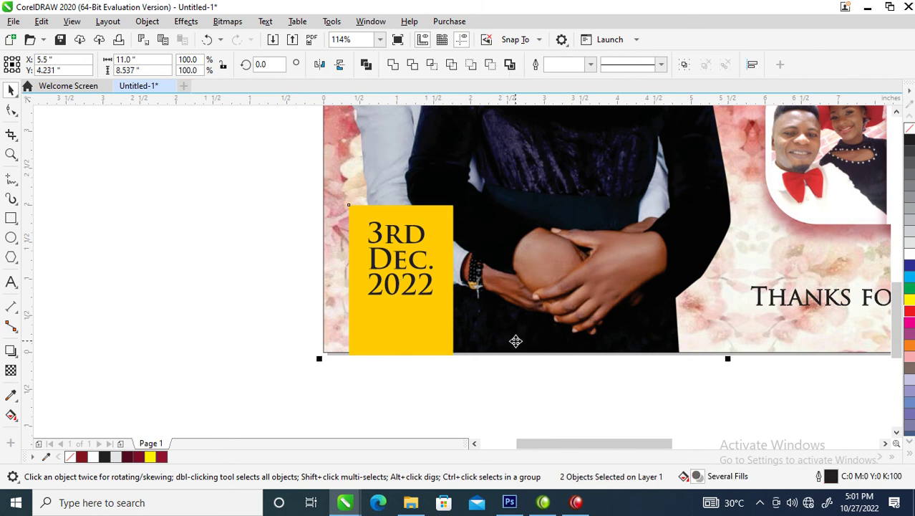
pyautogui.click(398, 372)
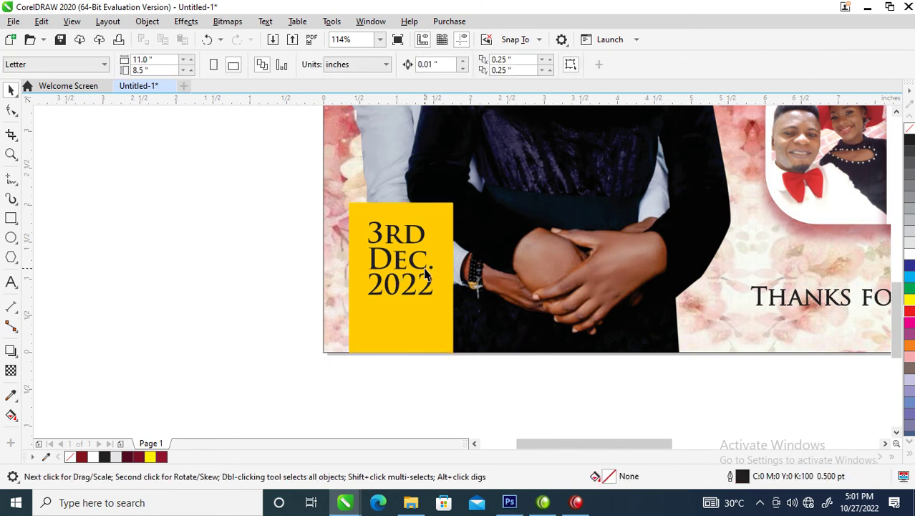
# Make a smaller centred copy of the golden rectangle, about 1.28 by 1.84 inches.
pyautogui.click(434, 228)
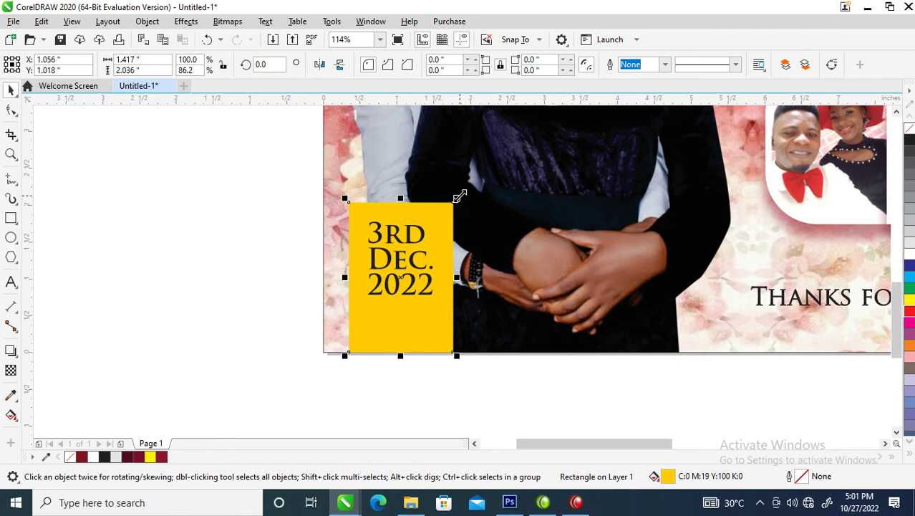
pyautogui.rightClick(445, 240)
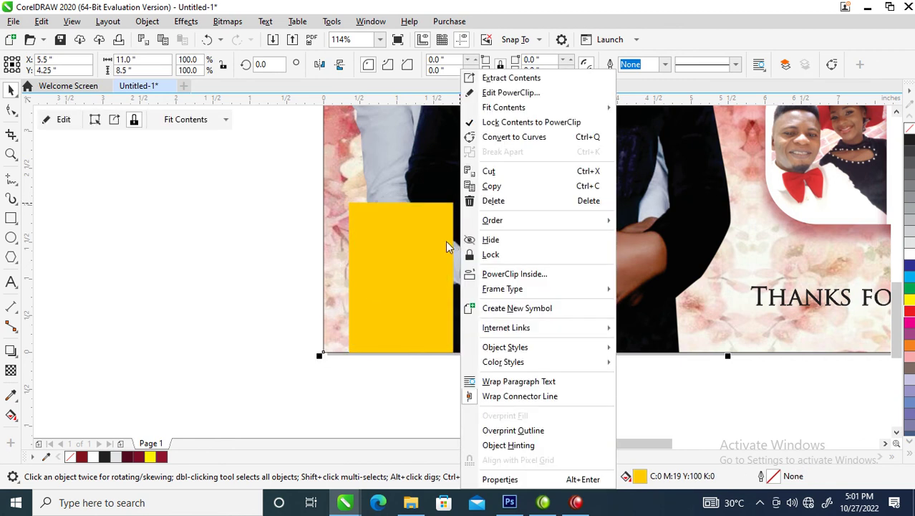
pyautogui.click(427, 243)
pyautogui.click(427, 243)
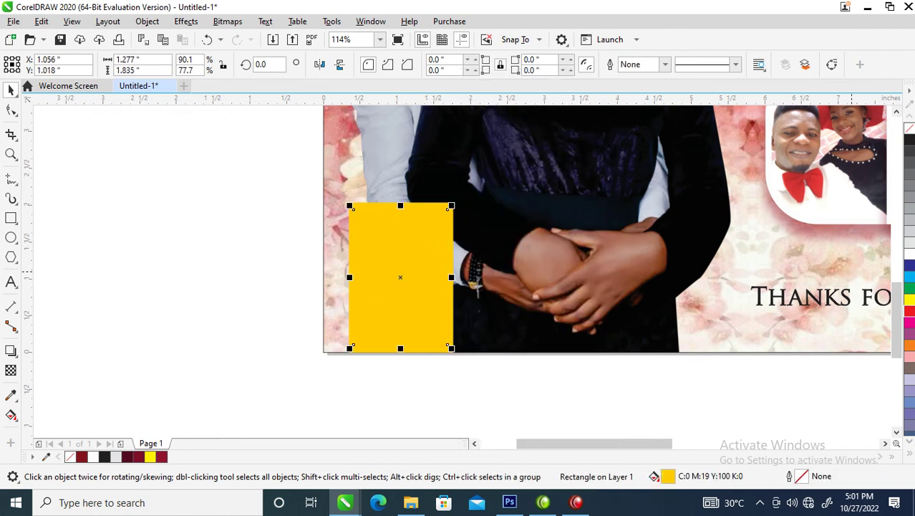
# Remove the inner rectangle's fill and give it a black outline 2 pt wide.
pyautogui.click(912, 131)
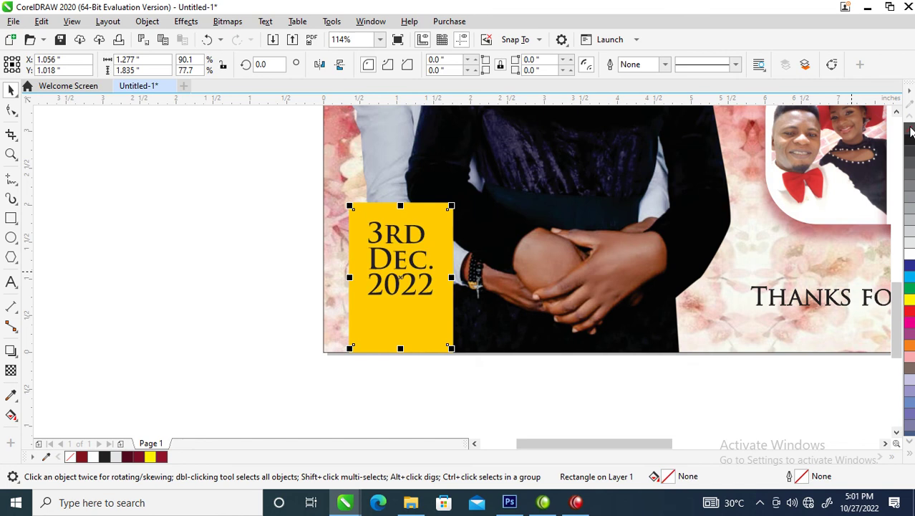
pyautogui.rightClick(913, 146)
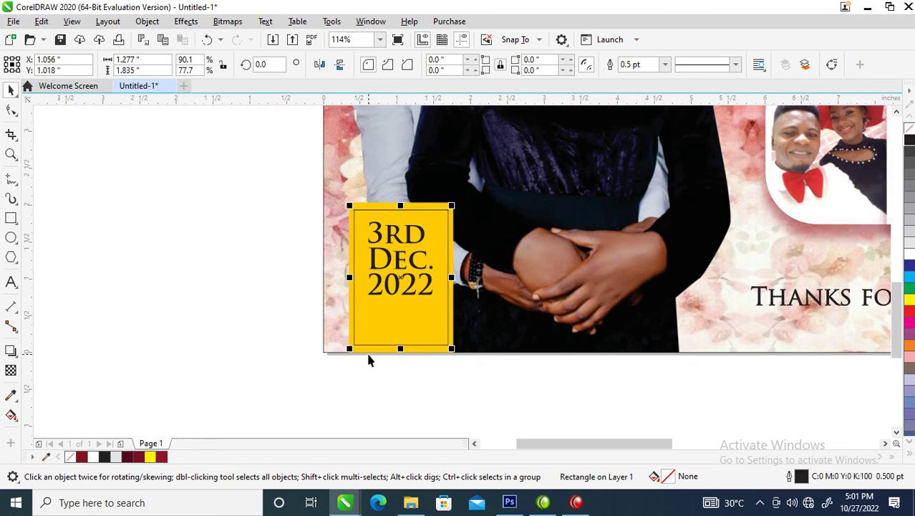
pyautogui.press('F12')
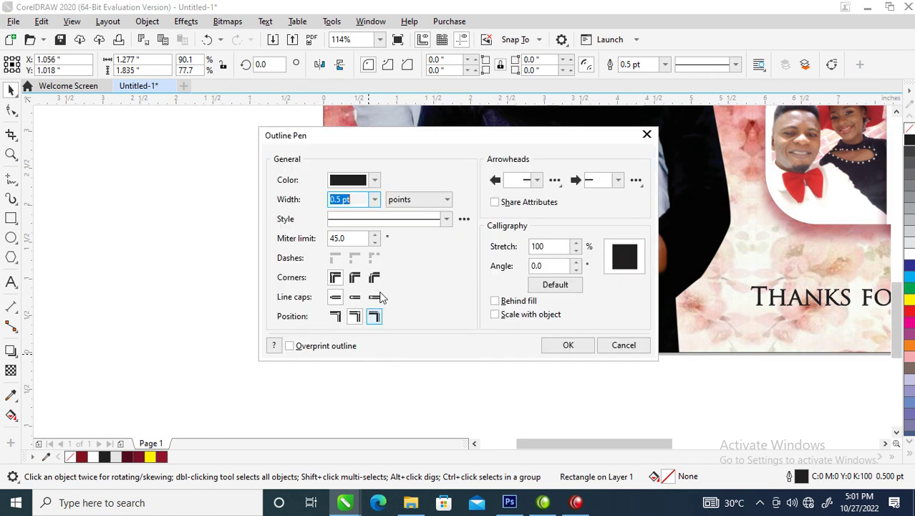
pyautogui.write('2')
pyautogui.press('Return')
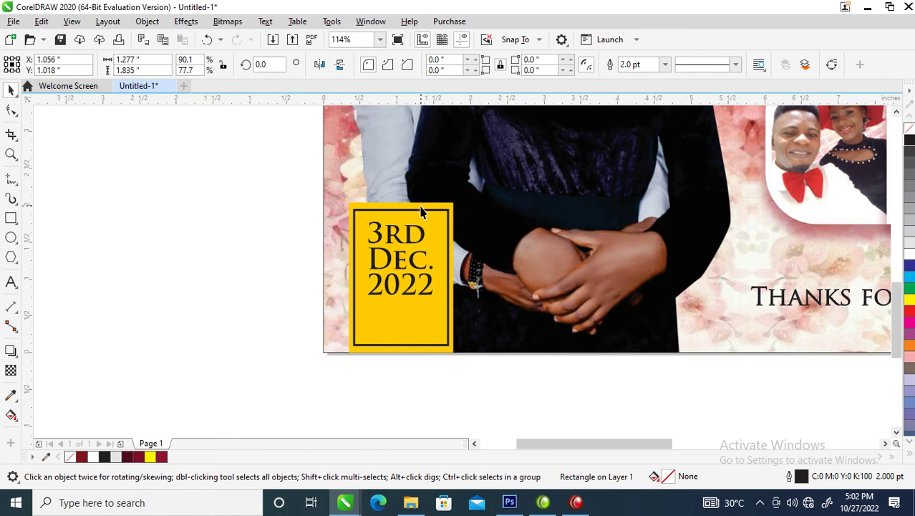
# PowerClip the outlined frame inside the golden rectangle, centred across it and stretched past its lower edge.
pyautogui.moveTo(425, 211)
pyautogui.mouseDown()
pyautogui.moveTo(523, 327)
pyautogui.moveTo(499, 372)
pyautogui.moveTo(459, 293)
pyautogui.moveTo(440, 194)
pyautogui.moveTo(442, 206)
pyautogui.mouseUp()
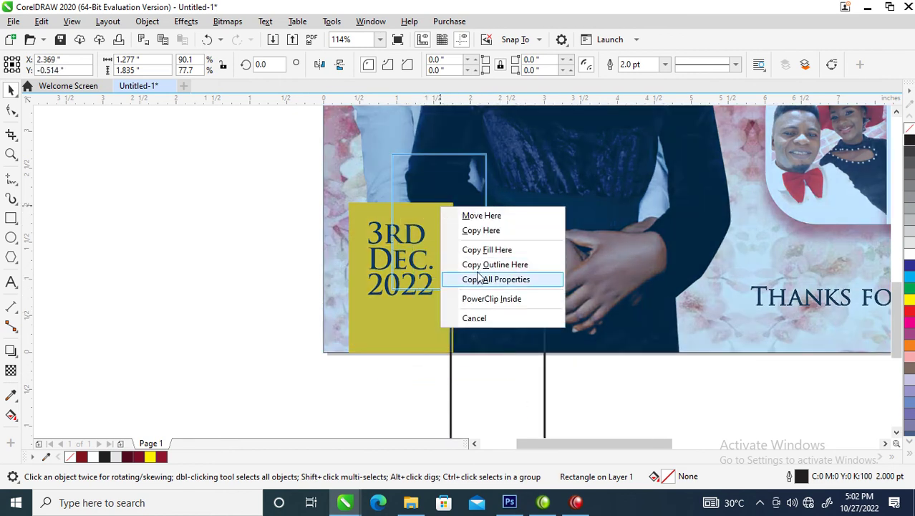
pyautogui.click(507, 300)
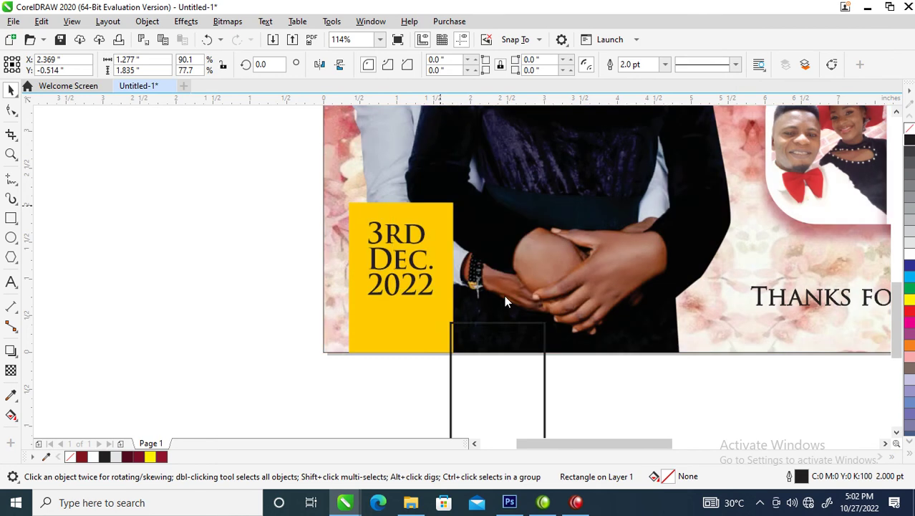
pyautogui.keyDown('ctrl'); pyautogui.click(433, 213); pyautogui.keyUp('ctrl')
pyautogui.moveTo(437, 222); pyautogui.dragTo(398, 281)
pyautogui.moveTo(399, 347); pyautogui.dragTo(395, 378)
# Move the stacked date slightly lower inside the outlined frame.
pyautogui.moveTo(184, 174); pyautogui.dragTo(586, 231)
pyautogui.moveTo(238, 187); pyautogui.dragTo(458, 313)
pyautogui.moveTo(408, 262); pyautogui.dragTo(414, 275)
# Shorten the golden rectangle and its clipped frame from above to about 1.82 inches high.
pyautogui.click(418, 219)
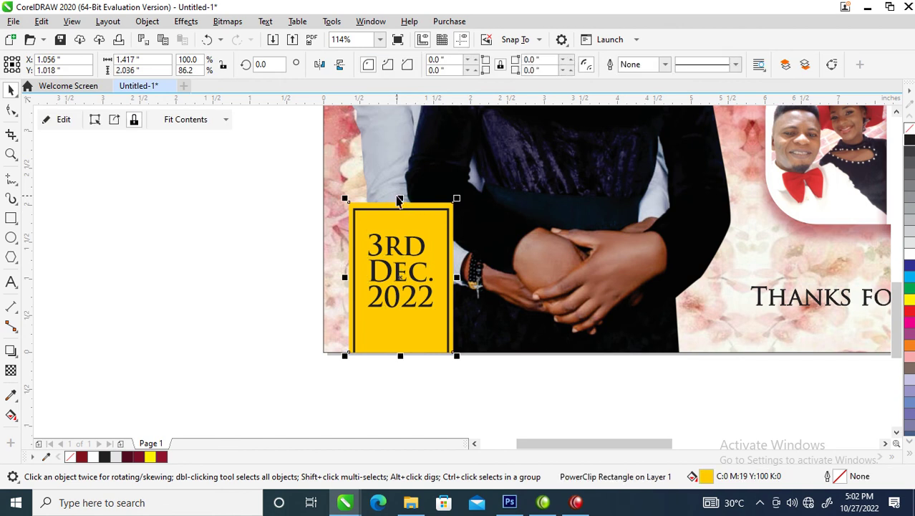
pyautogui.moveTo(402, 199); pyautogui.dragTo(406, 218)
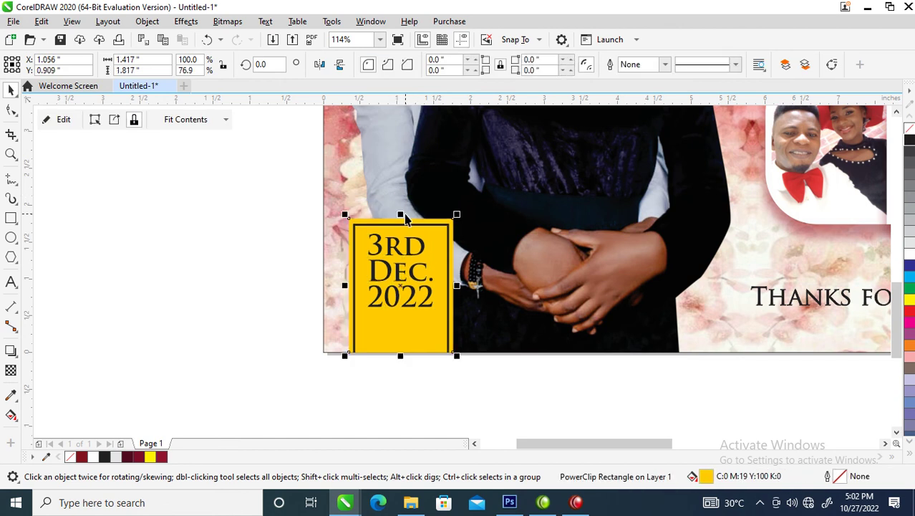
pyautogui.scroll(-4, 405, 219)
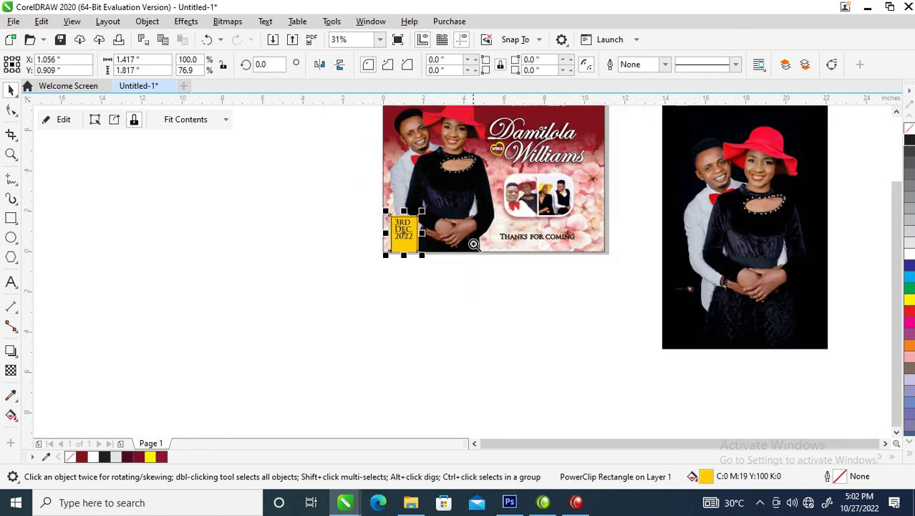
pyautogui.press('z')
pyautogui.moveTo(336, 253); pyautogui.dragTo(638, 112)
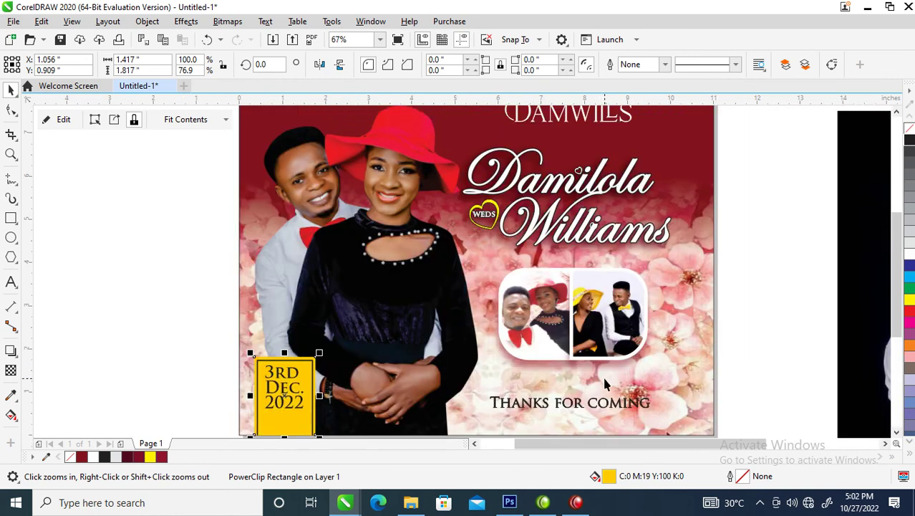
# Move the "Thanks for coming" line up beneath the paired photo frame and break it apart into separate words.
pyautogui.press('space')
pyautogui.click(628, 402)
pyautogui.moveTo(628, 401); pyautogui.dragTo(658, 379)
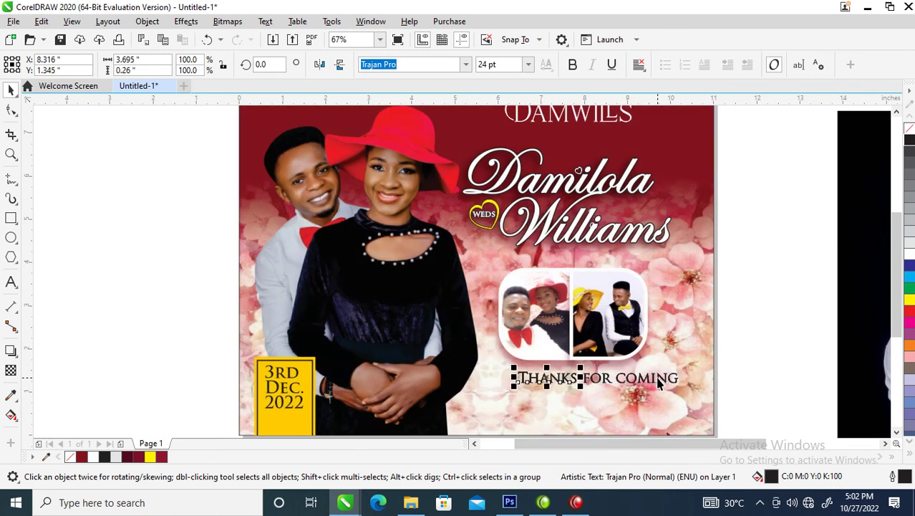
pyautogui.press('z')
pyautogui.moveTo(409, 286); pyautogui.dragTo(756, 431)
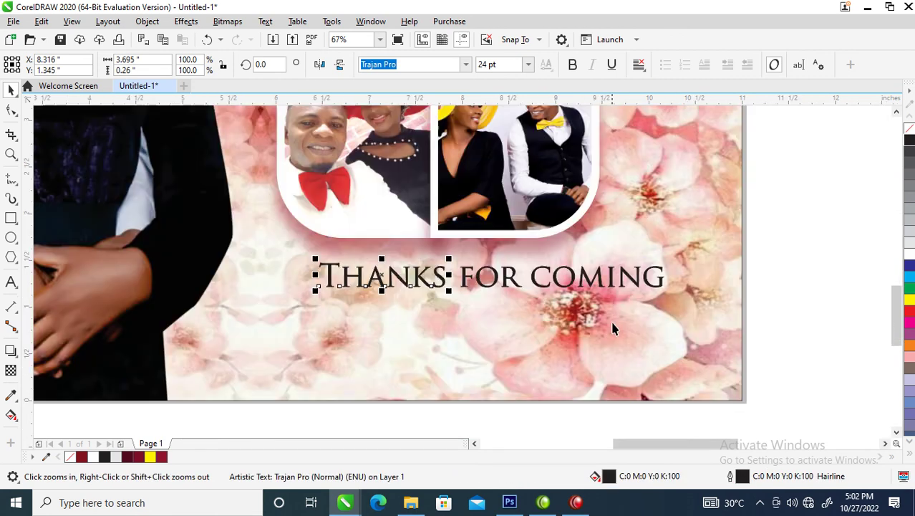
# Place the word "COMING" on a second line below "THANKS FOR" and enlarge it to about 45 pt.
pyautogui.moveTo(600, 282)
pyautogui.mouseDown()
pyautogui.moveTo(433, 320)
pyautogui.moveTo(541, 328)
pyautogui.moveTo(615, 285)
pyautogui.mouseUp()
pyautogui.keyDown('ctrl'); pyautogui.click(593, 287); pyautogui.keyUp('ctrl')
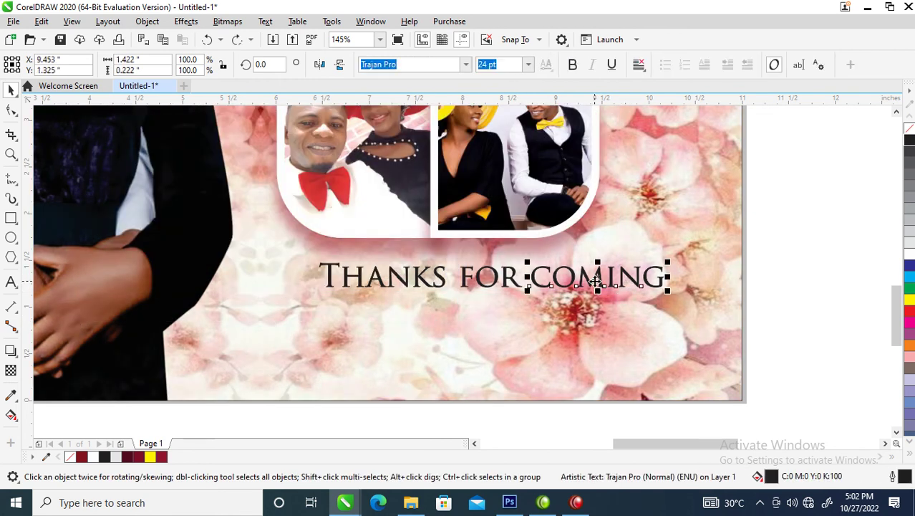
pyautogui.keyDown('alt'); pyautogui.click(592, 287); pyautogui.keyUp('alt')
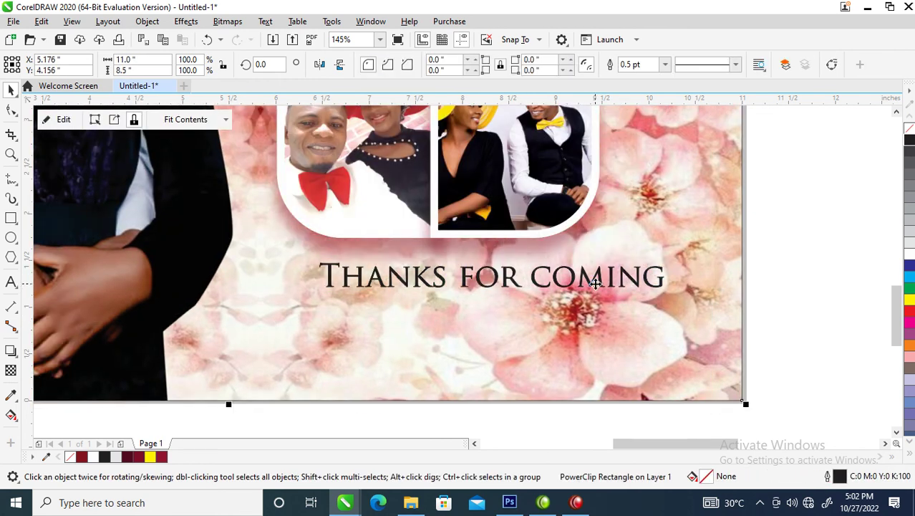
pyautogui.click(591, 287)
pyautogui.moveTo(591, 287); pyautogui.dragTo(387, 324)
pyautogui.moveTo(467, 322); pyautogui.dragTo(587, 371)
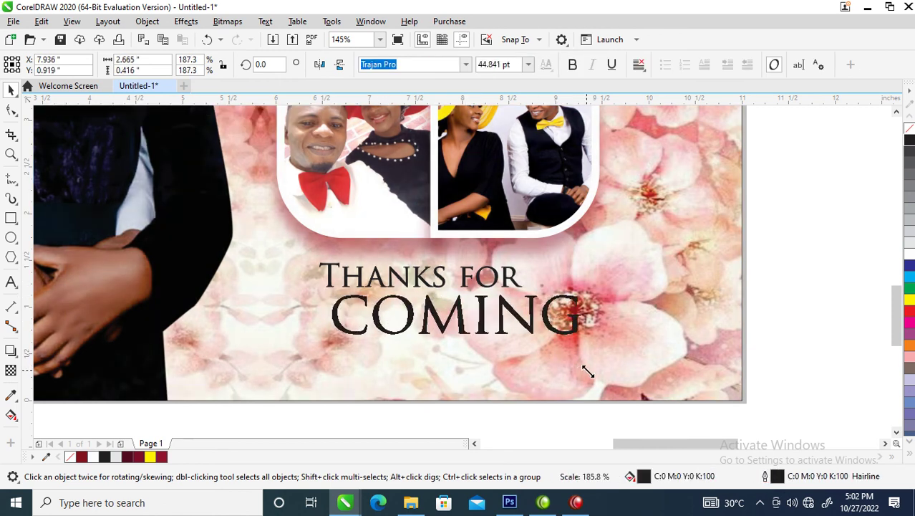
# Shrink "FOR" to about 18 pt close beside "THANKS", and place both words roughly centred above "COMING".
pyautogui.click(513, 277)
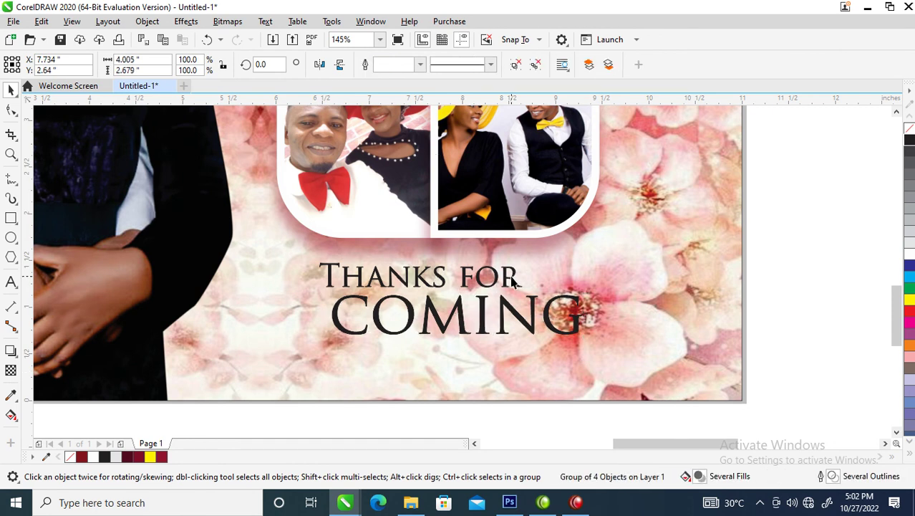
pyautogui.keyDown('ctrl'); pyautogui.click(512, 276); pyautogui.keyUp('ctrl')
pyautogui.moveTo(522, 261); pyautogui.dragTo(475, 275)
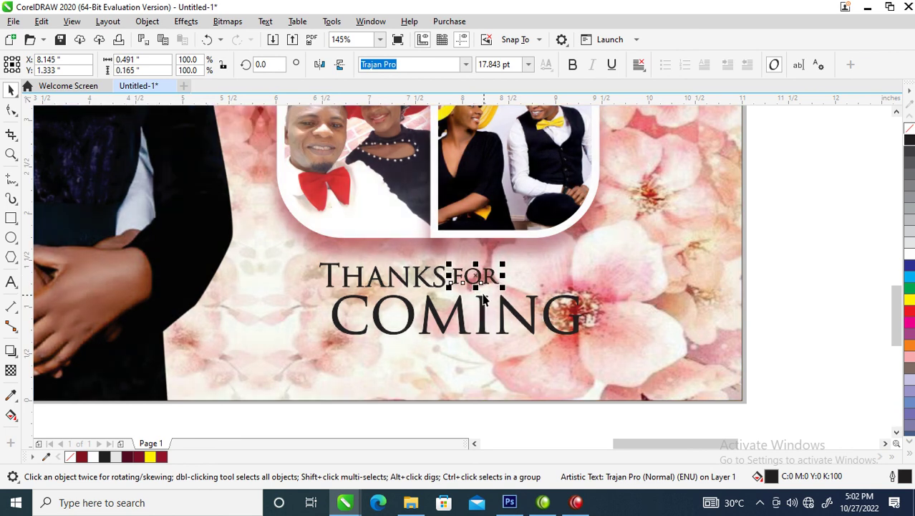
pyautogui.keyDown('shift'); pyautogui.click(420, 274); pyautogui.keyUp('shift')
pyautogui.moveTo(420, 274); pyautogui.dragTo(470, 288)
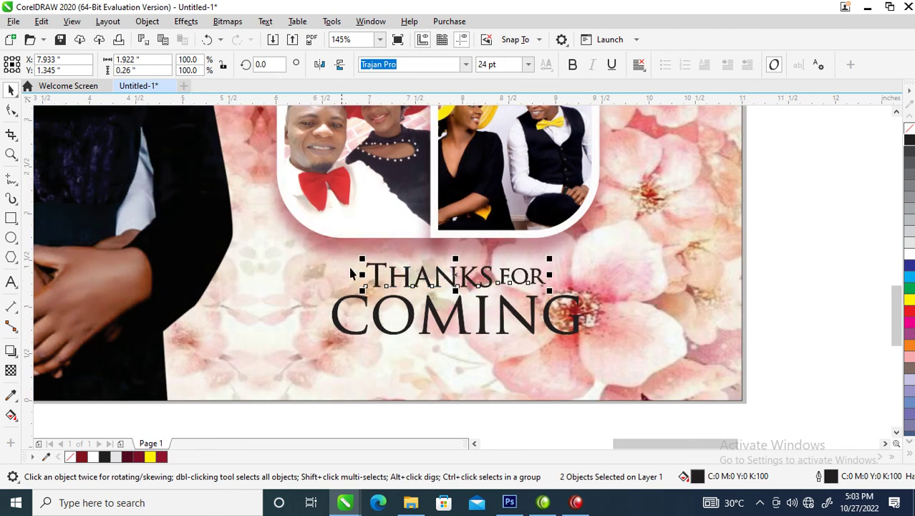
# Group the three thank-you words, centre the group horizontally under the paired photo frame and move it slightly lower.
pyautogui.moveTo(258, 245); pyautogui.dragTo(618, 377)
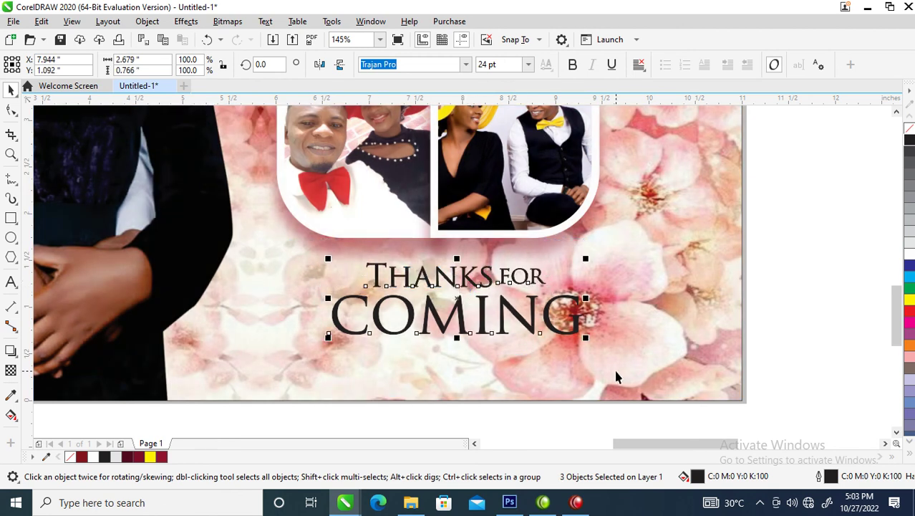
pyautogui.hotkey('ctrl', 'g')
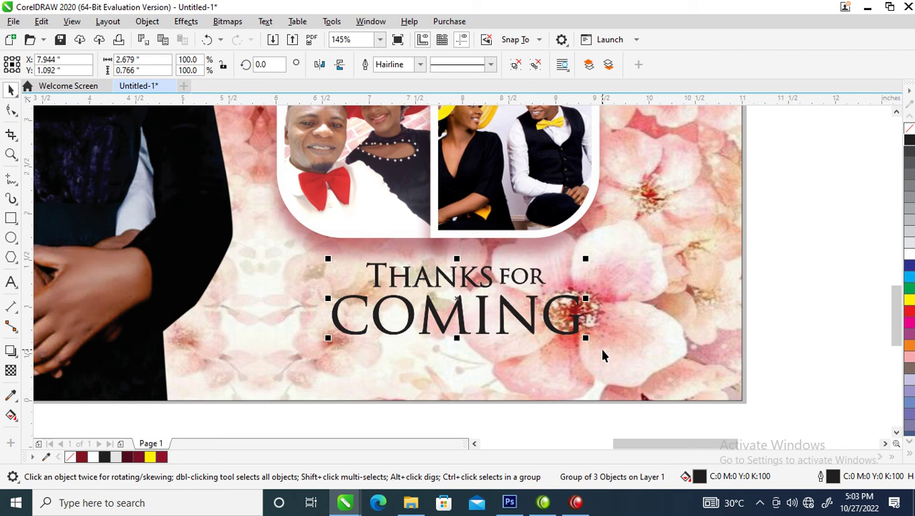
pyautogui.click(490, 220)
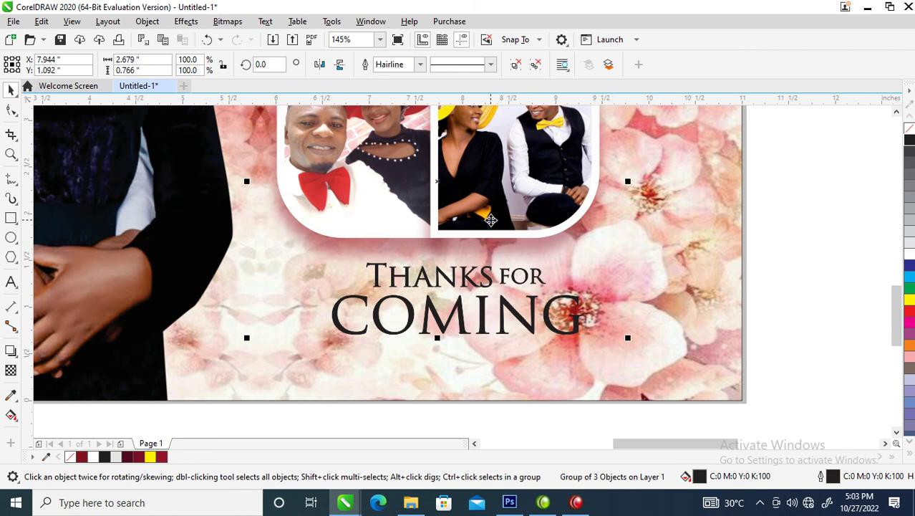
pyautogui.keyDown('shift'); pyautogui.click(491, 220); pyautogui.keyUp('shift')
pyautogui.press('c')
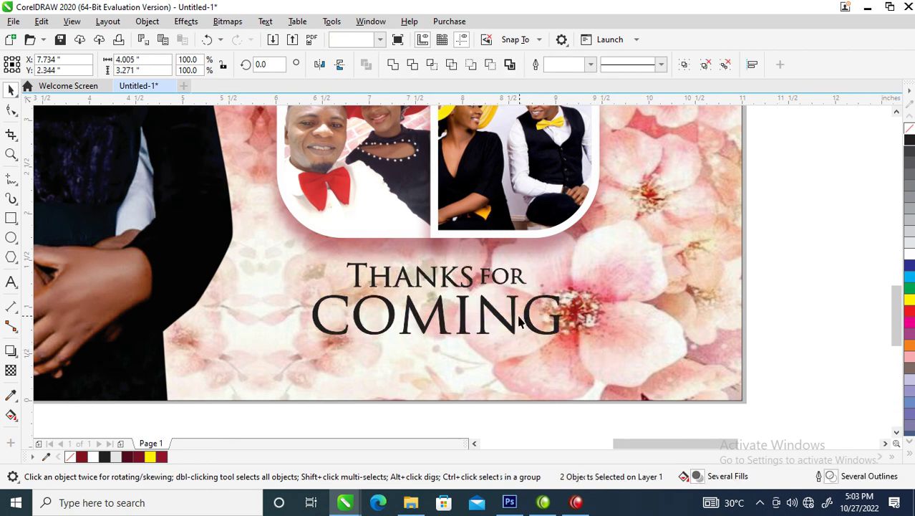
pyautogui.press('Escape')
pyautogui.moveTo(558, 337); pyautogui.dragTo(558, 344)
# Delete the original black-background couple photo lying beside the page.
pyautogui.scroll(-3, 558, 344)
pyautogui.scroll(-2, 558, 345)
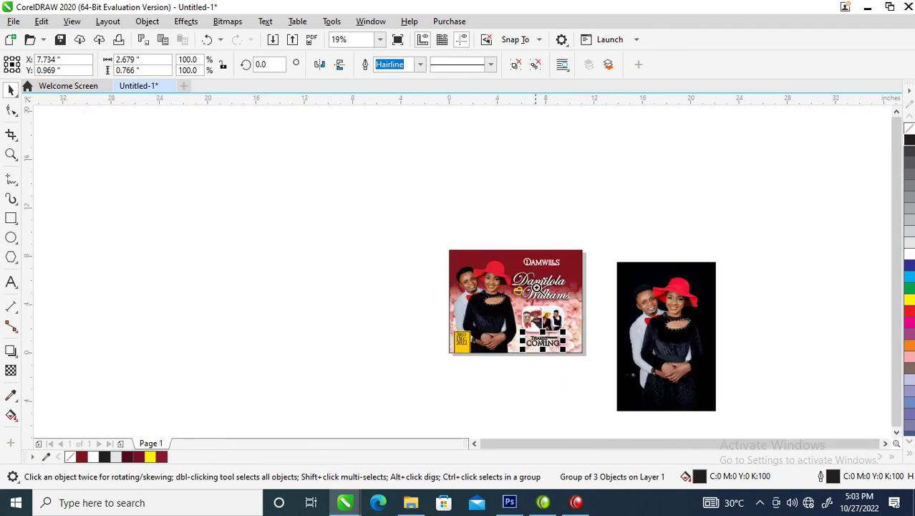
pyautogui.press('z')
pyautogui.click(719, 345)
pyautogui.press('space')
pyautogui.click(721, 346)
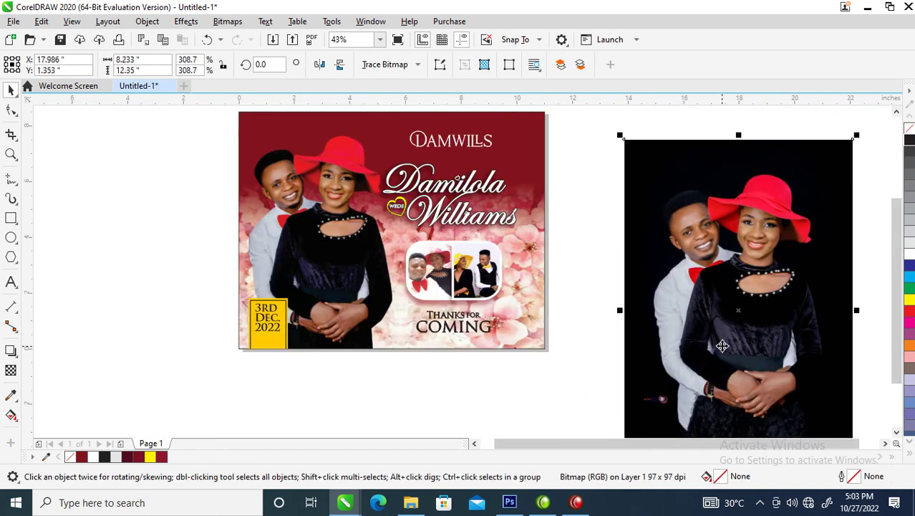
pyautogui.press('Delete')
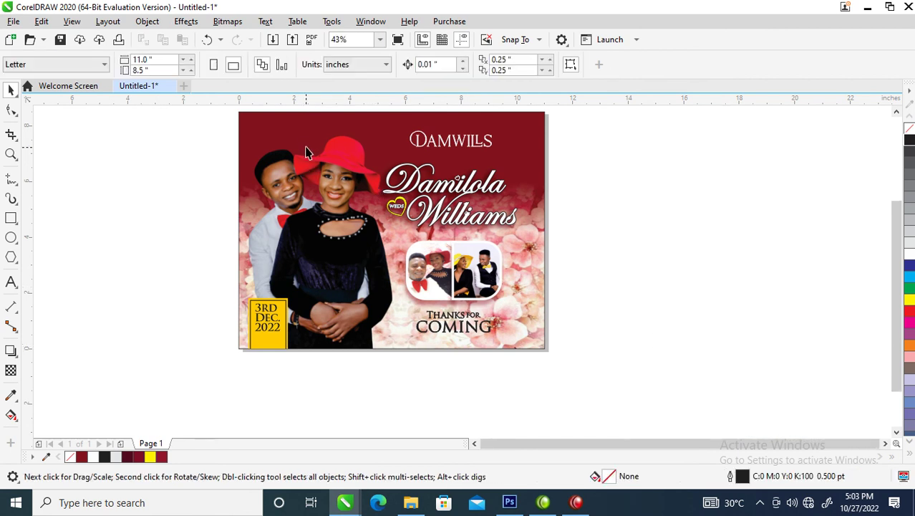
# Scale the white title above the couple's names down to about 33 pt.
pyautogui.press('z')
pyautogui.moveTo(239, 112); pyautogui.dragTo(589, 351)
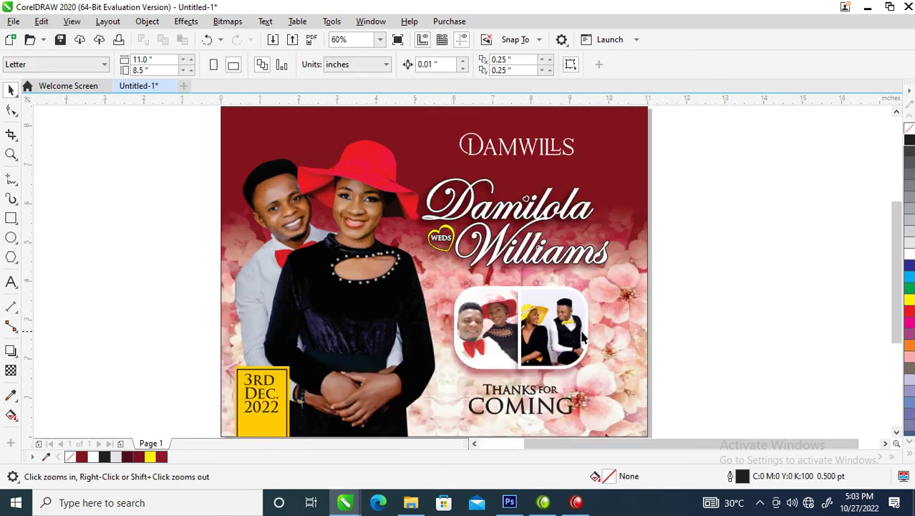
pyautogui.press('space')
pyautogui.click(555, 154)
pyautogui.moveTo(578, 128); pyautogui.dragTo(555, 129)
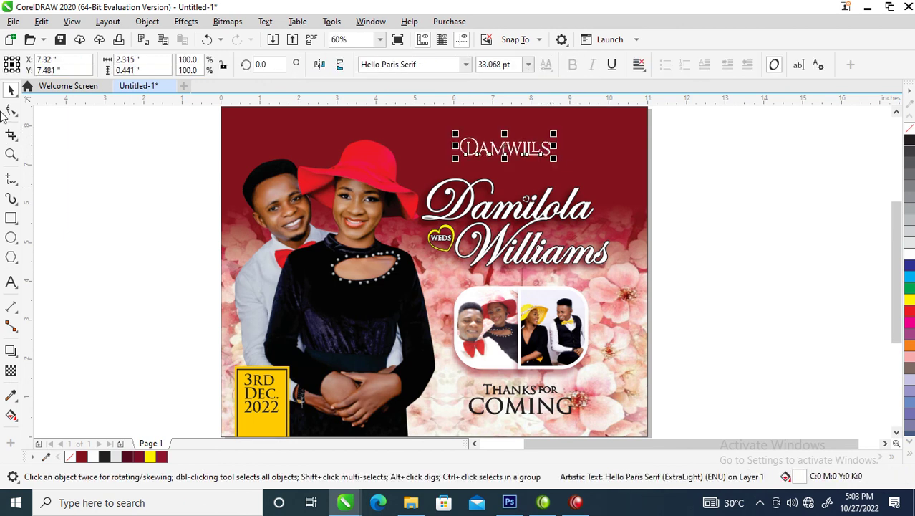
# Widen the letter spacing of the title above the couple's names with the Shape tool, then deselect it.
pyautogui.click(10, 110)
pyautogui.moveTo(564, 161); pyautogui.dragTo(586, 159)
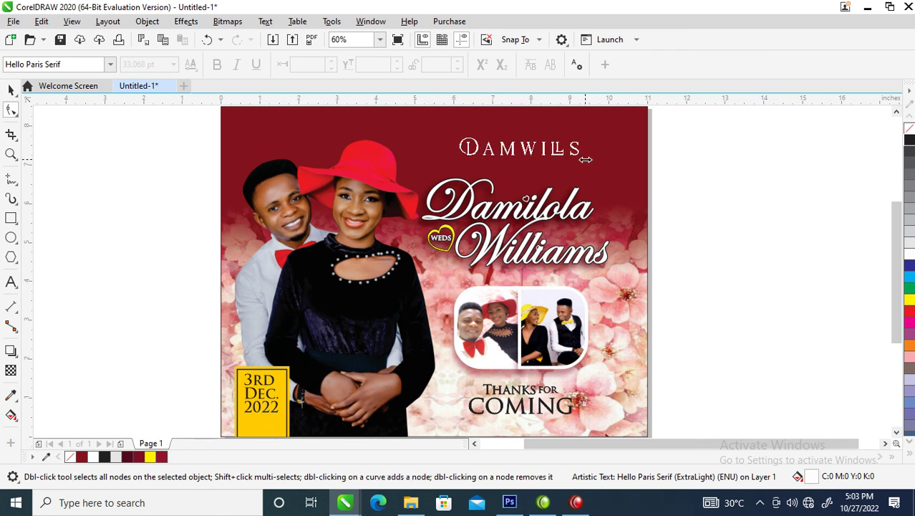
pyautogui.press('space')
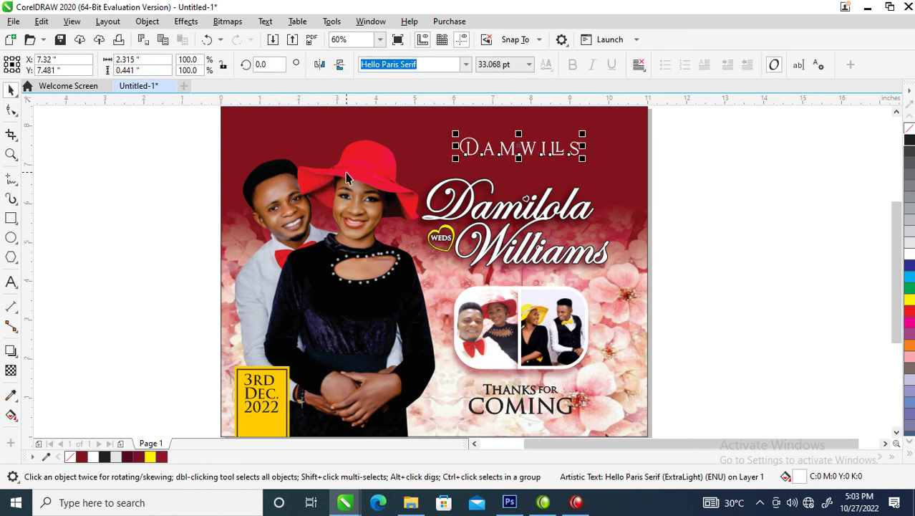
pyautogui.moveTo(525, 148); pyautogui.dragTo(528, 149)
pyautogui.click(775, 199)
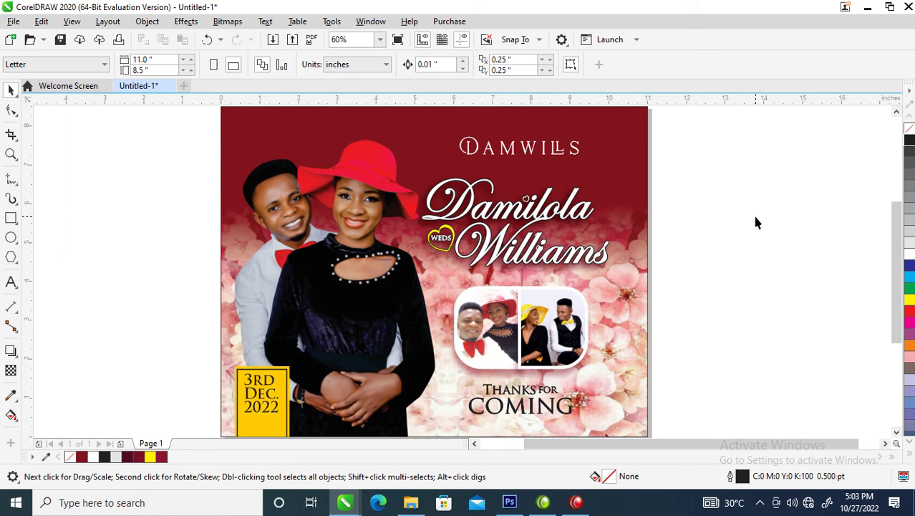